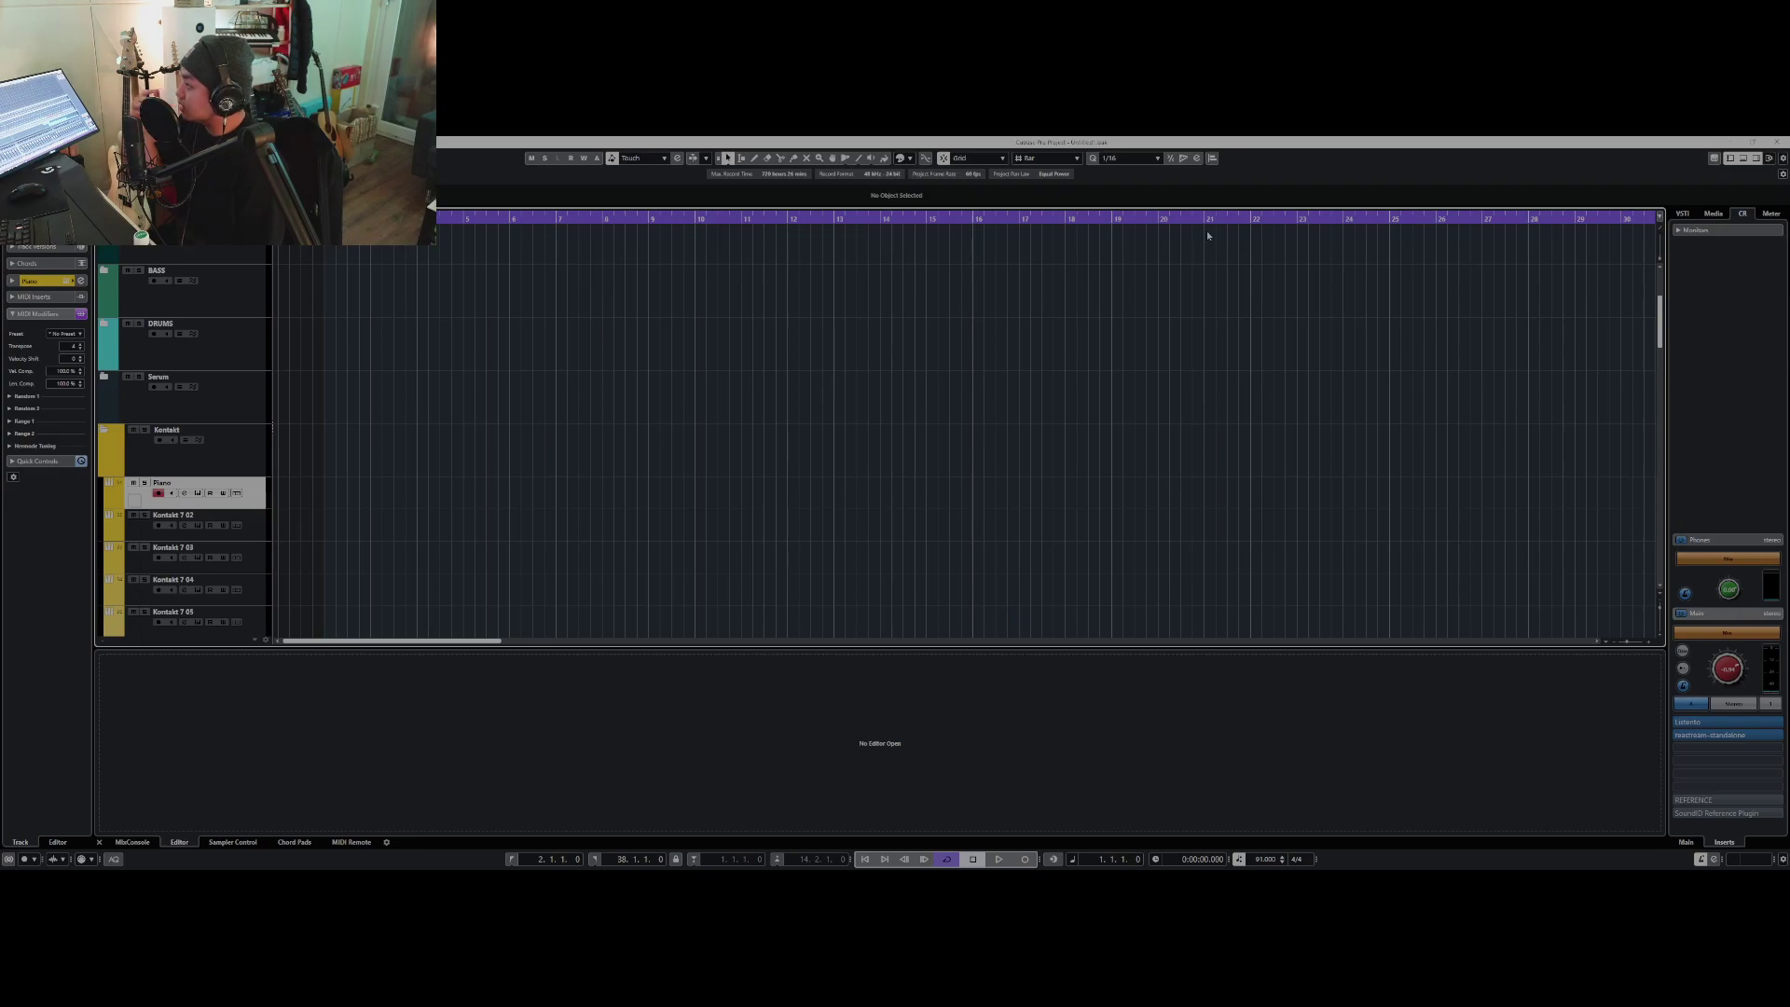
- Shift the cycle range so that it runs from bar 1 to bar 37
scroll(466, 348, "up", 3)
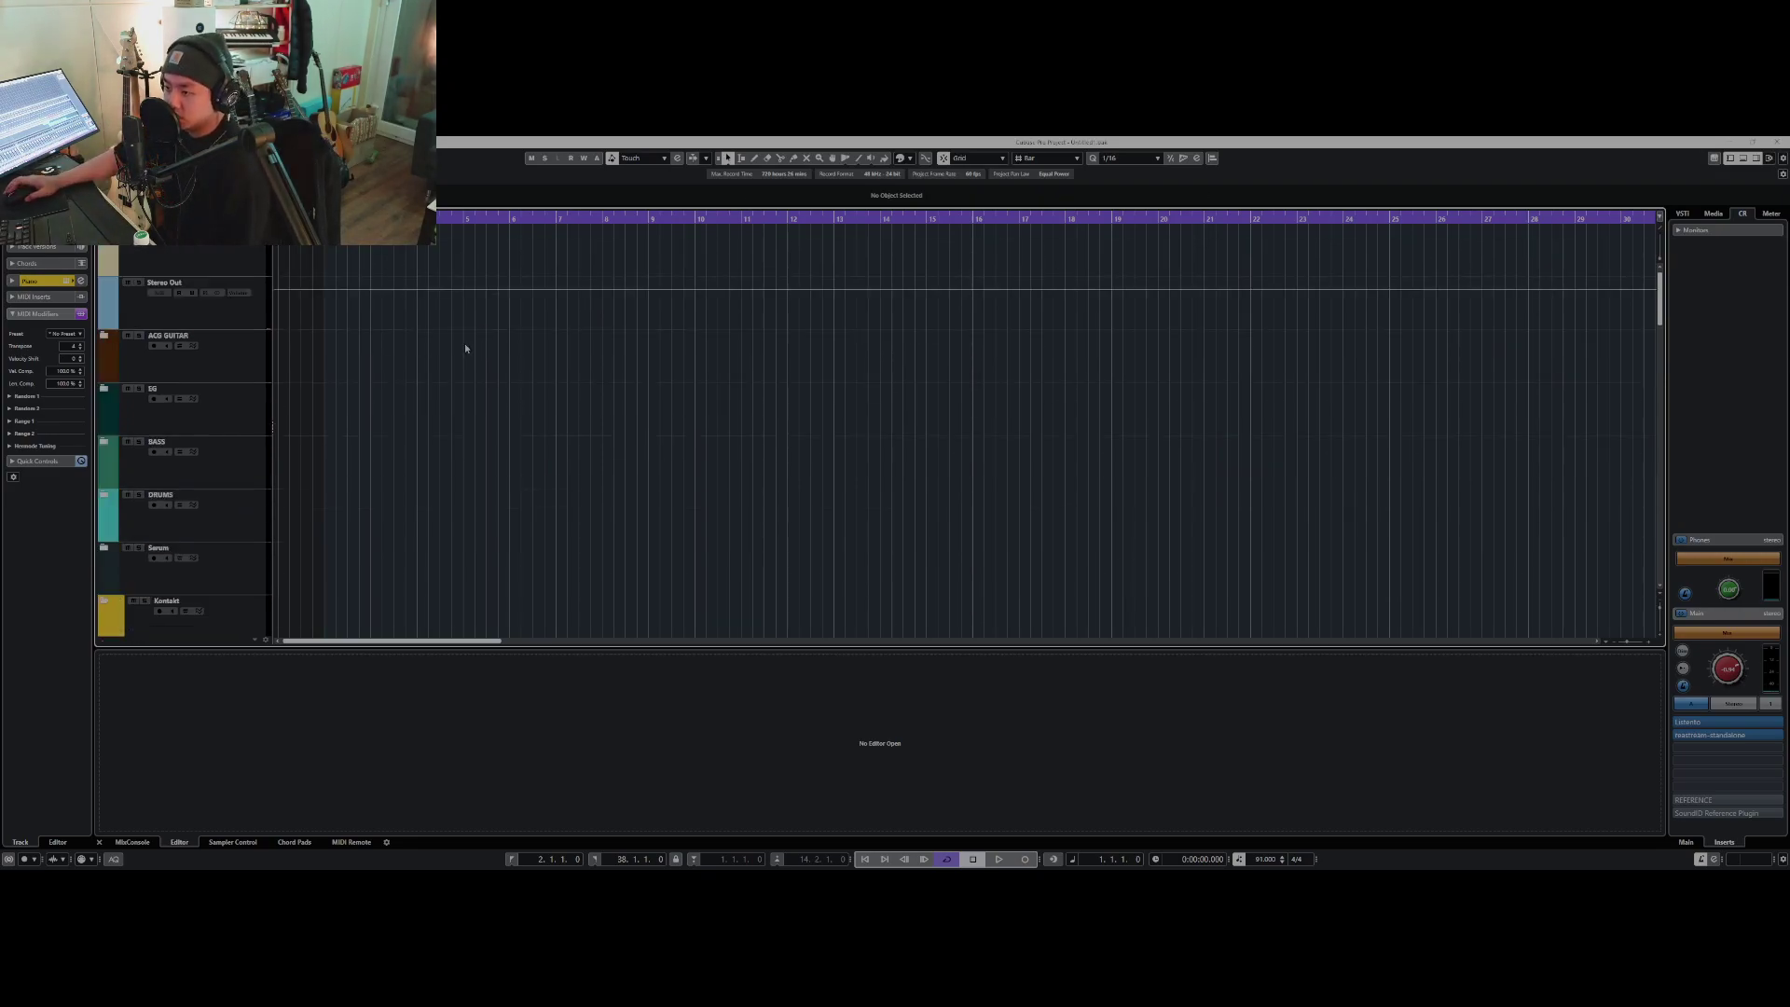
key("ctrl+Left")
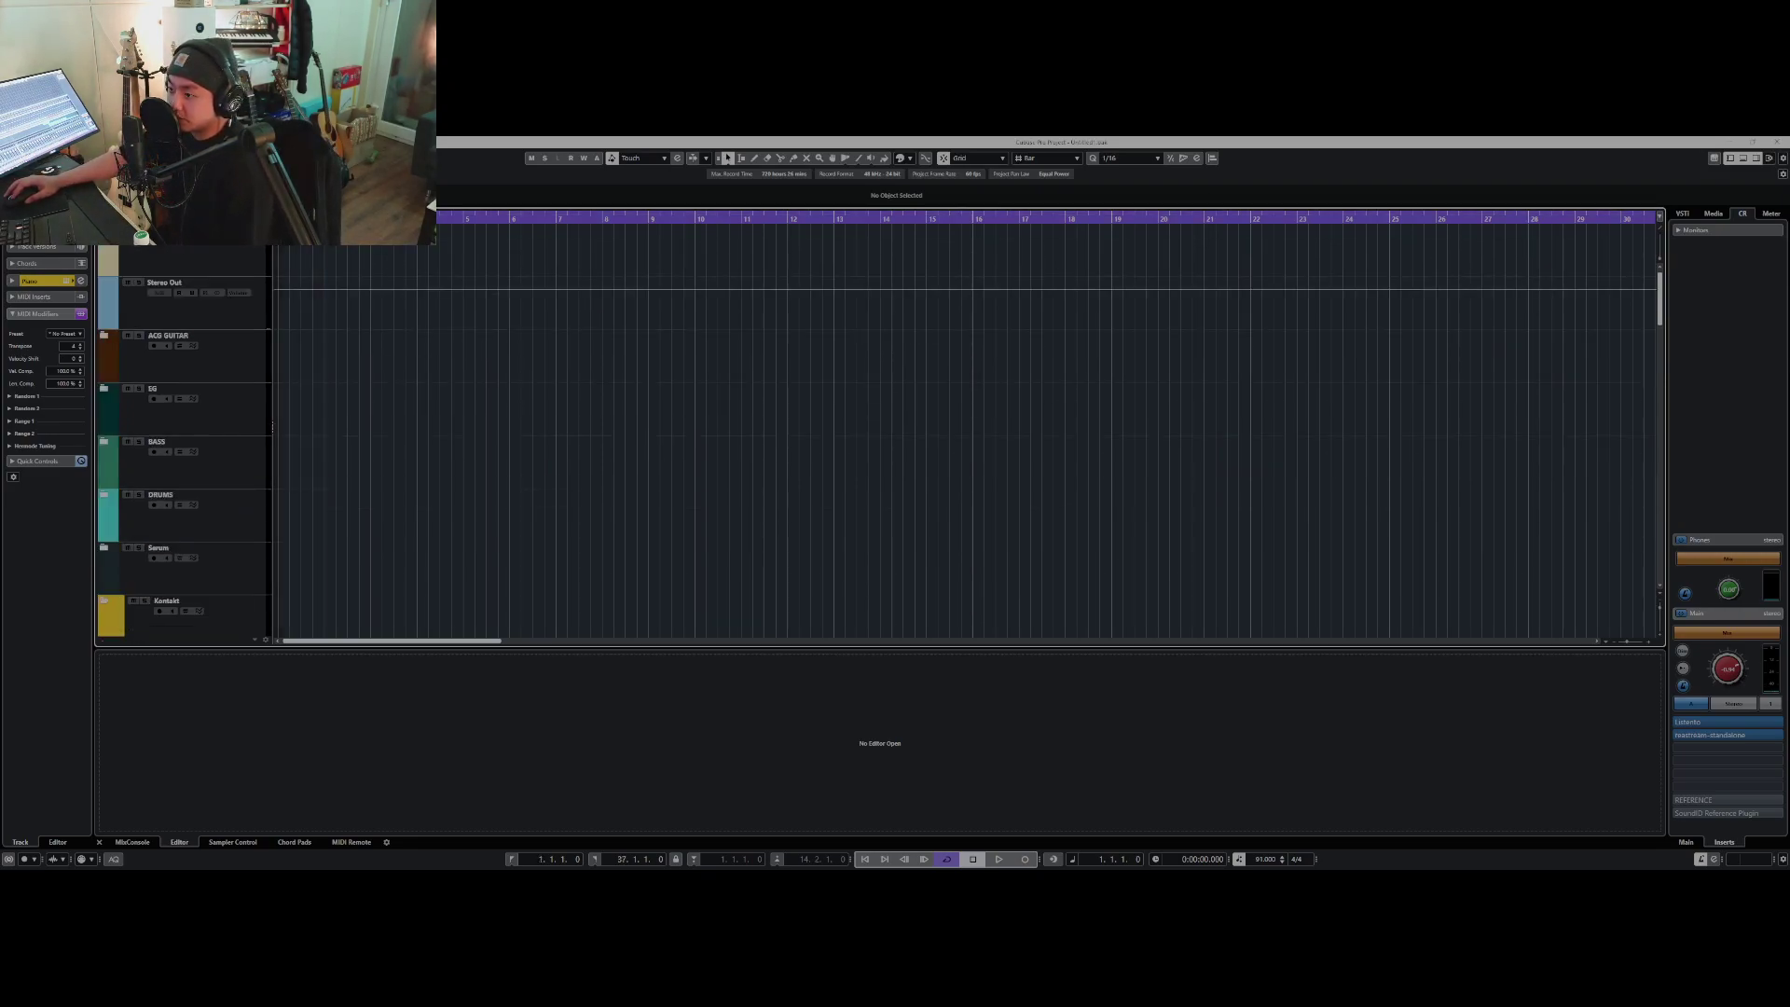
scroll(340, 334, "down", 5)
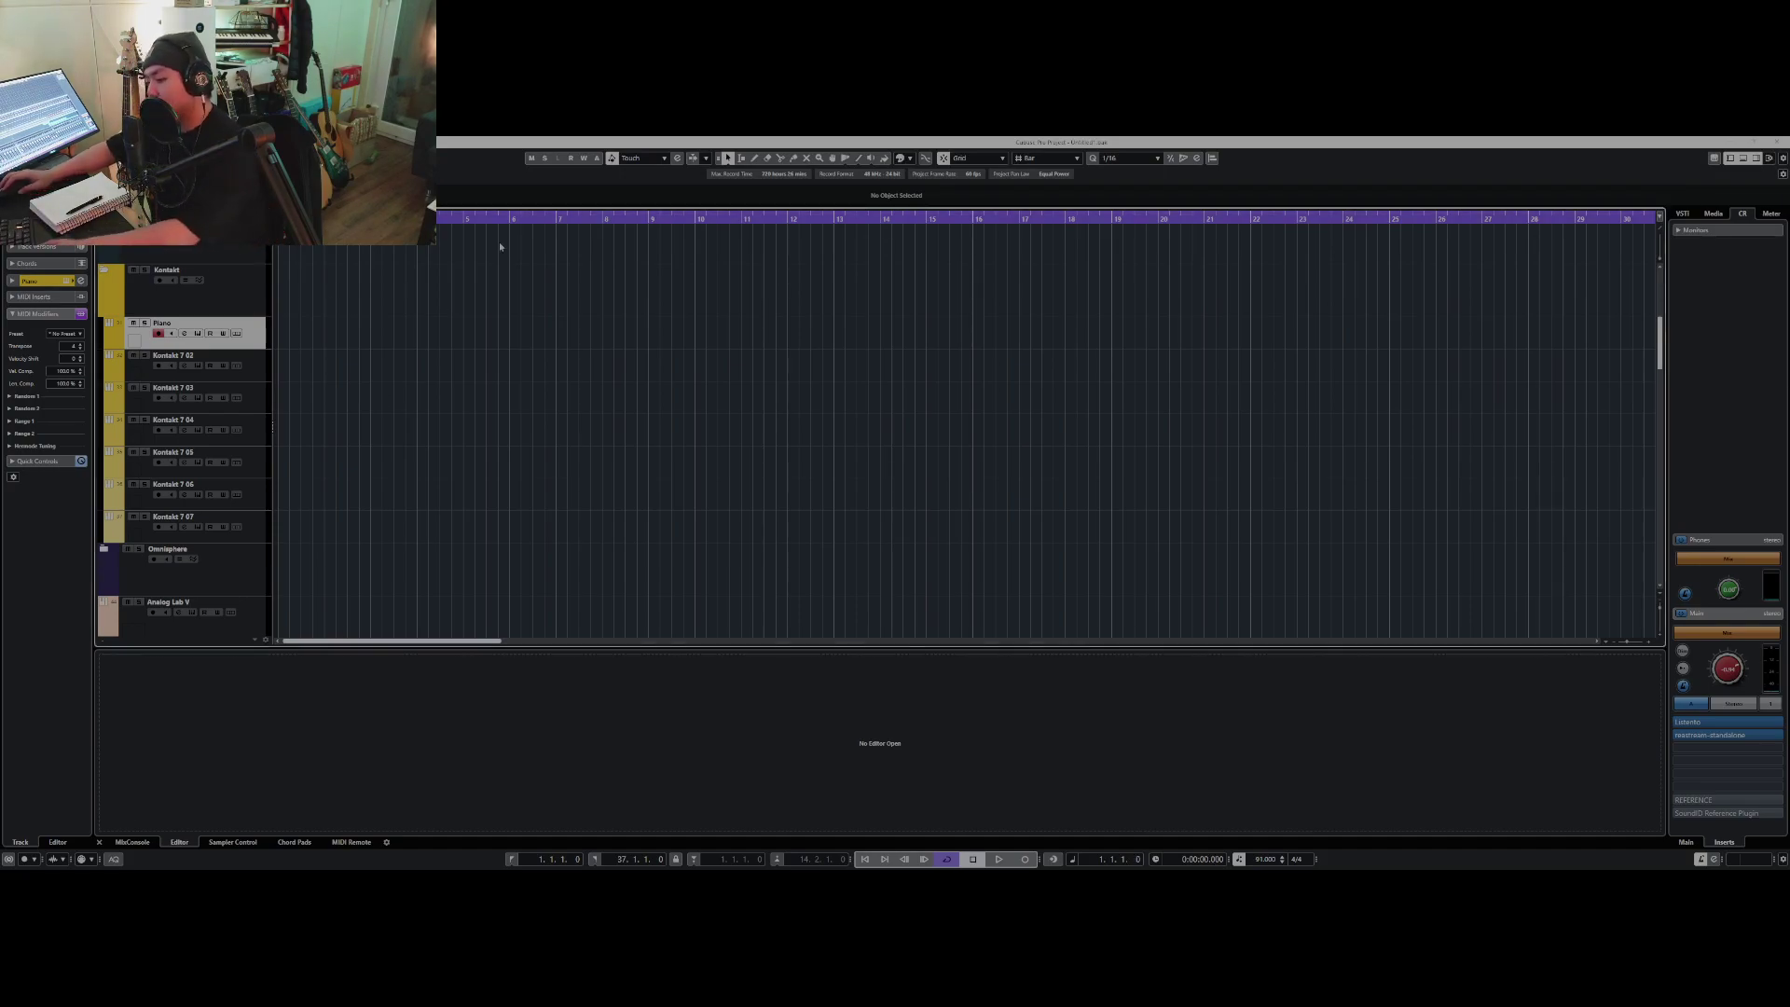
- Play the metronome click with the Control Room's main controls showing, and set the project tempo to 120 BPM
key("space")
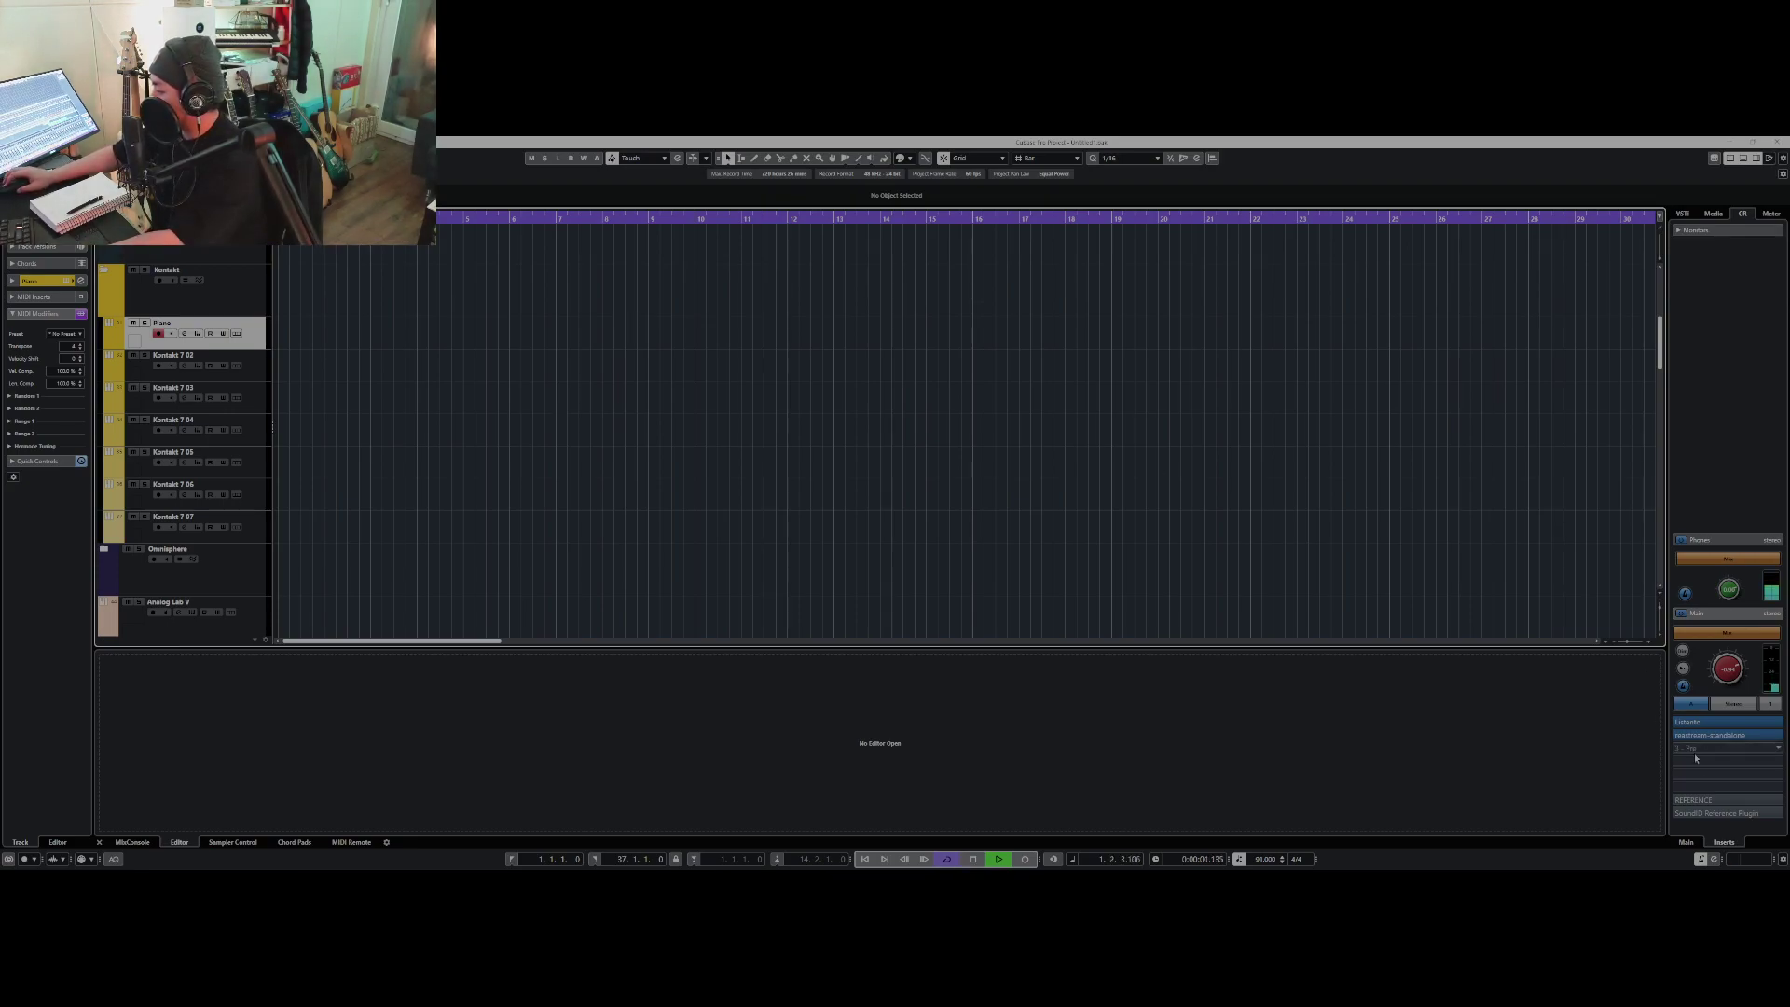
left_click(1697, 844)
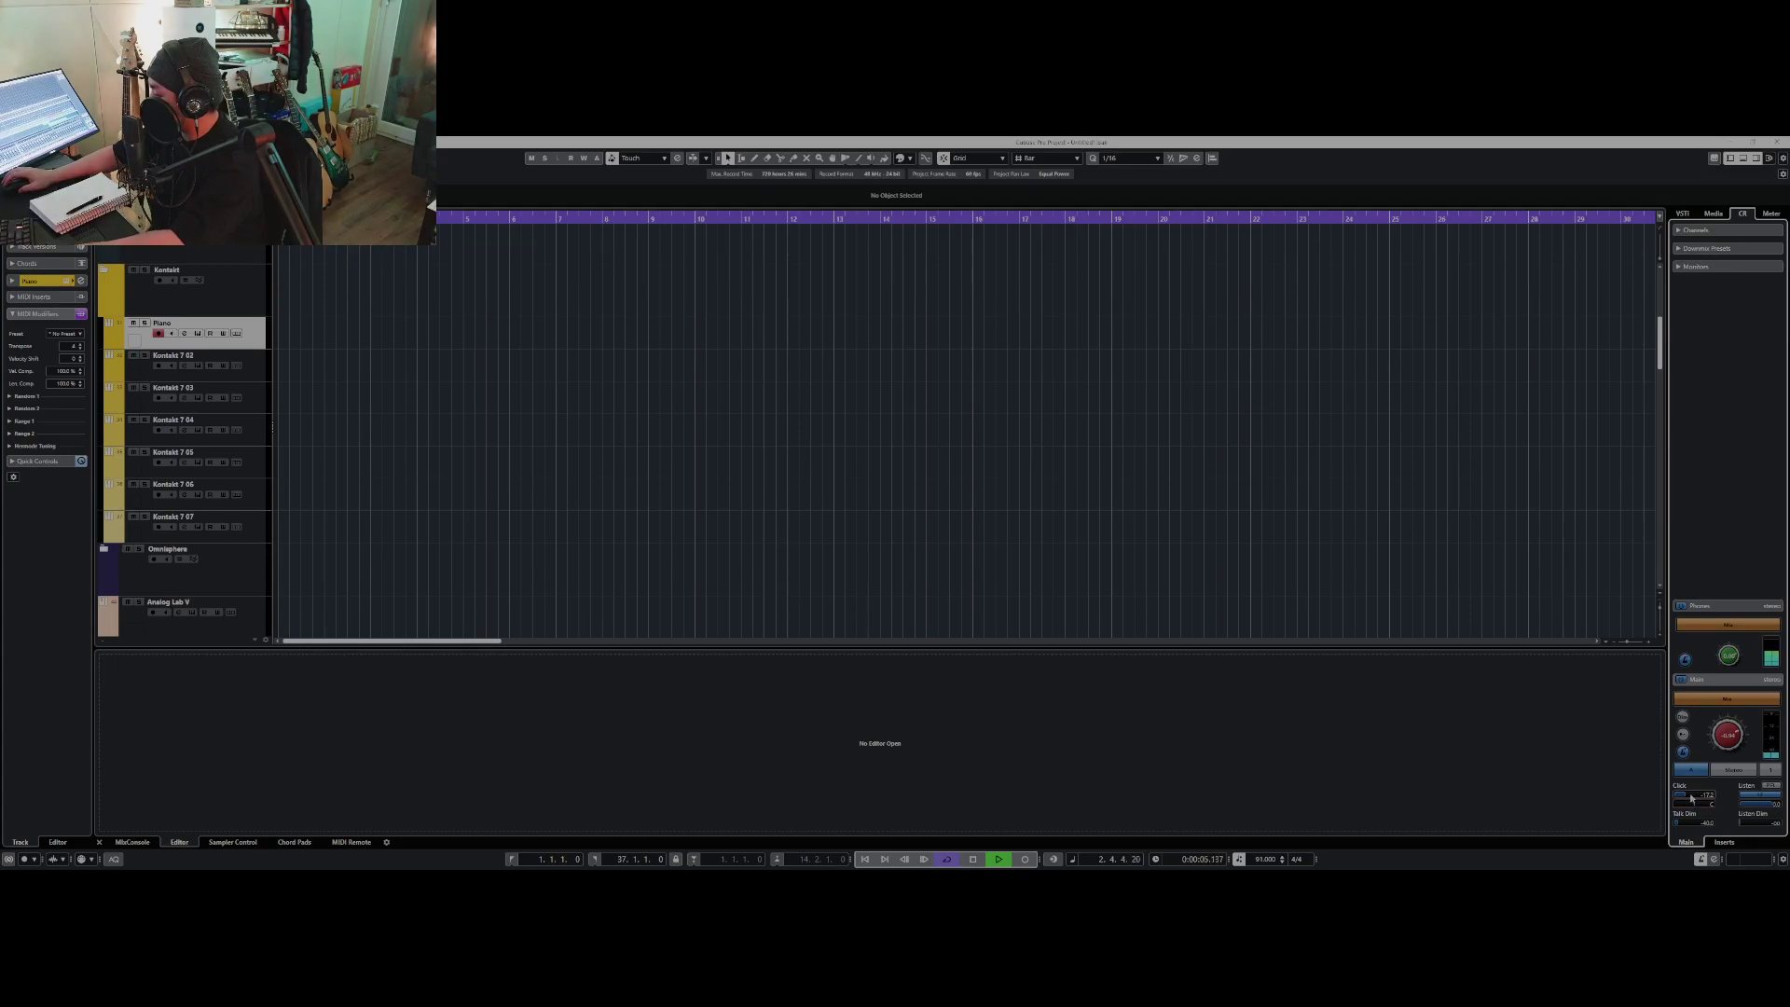
key("space")
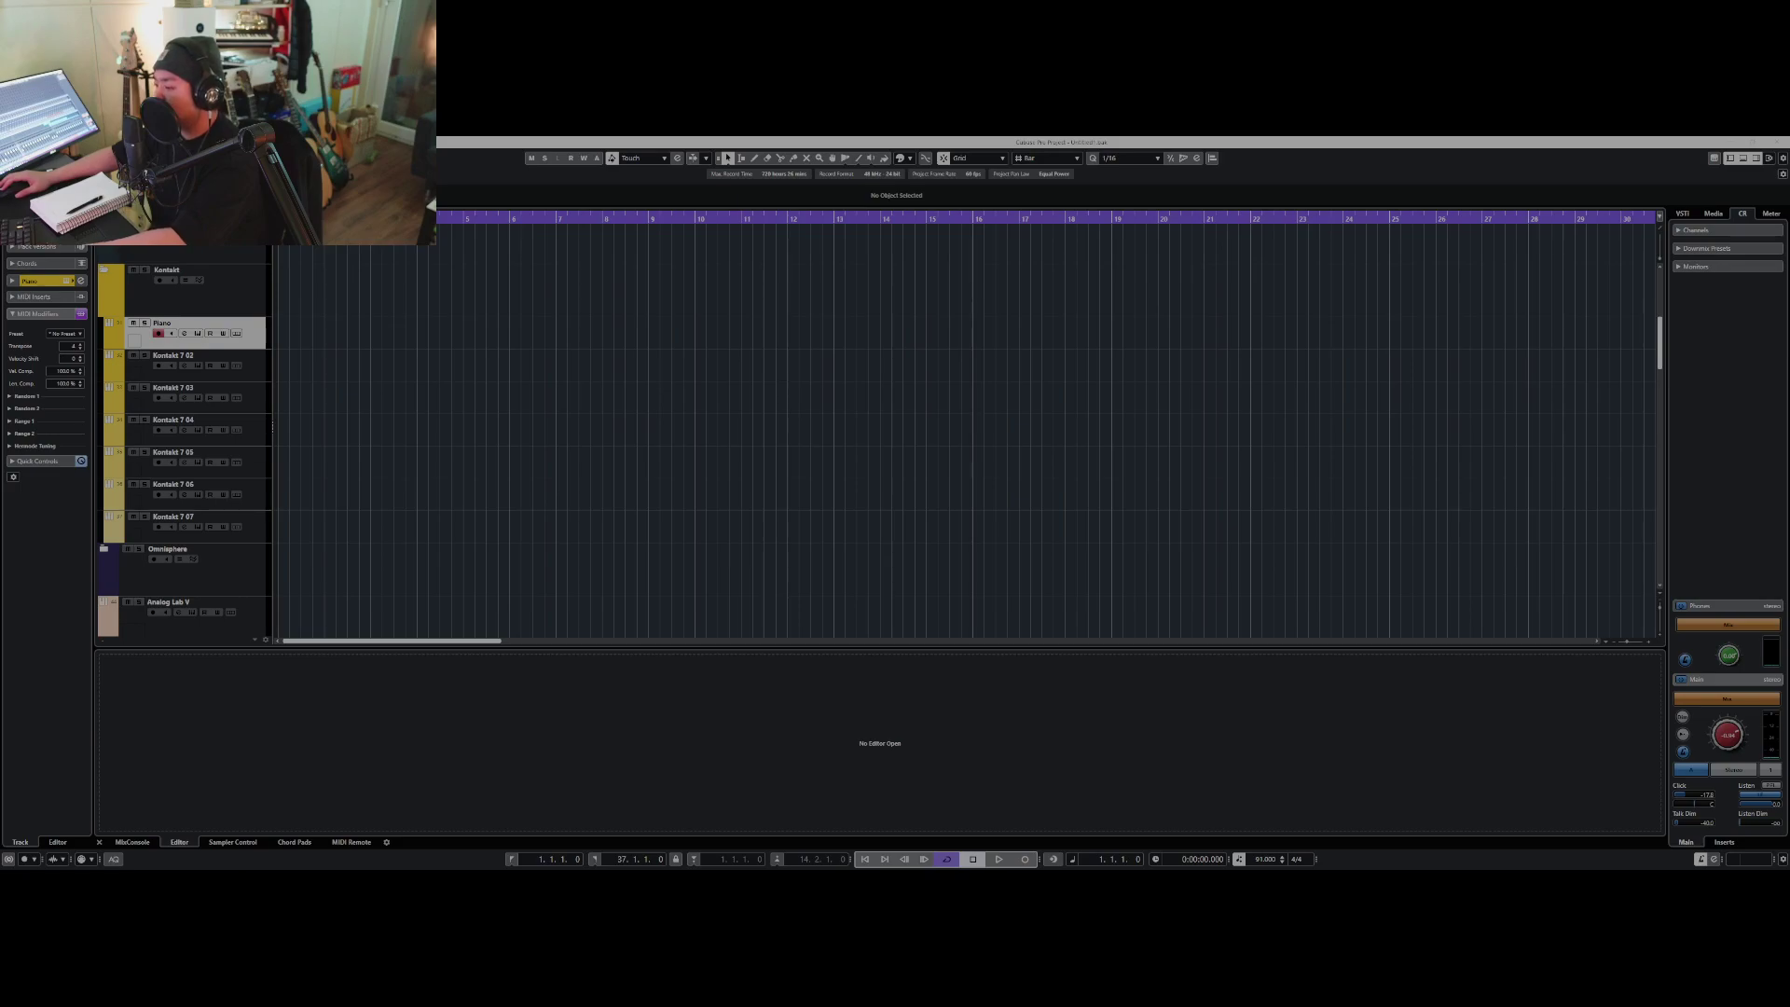
scroll(1274, 861, "up", 20)
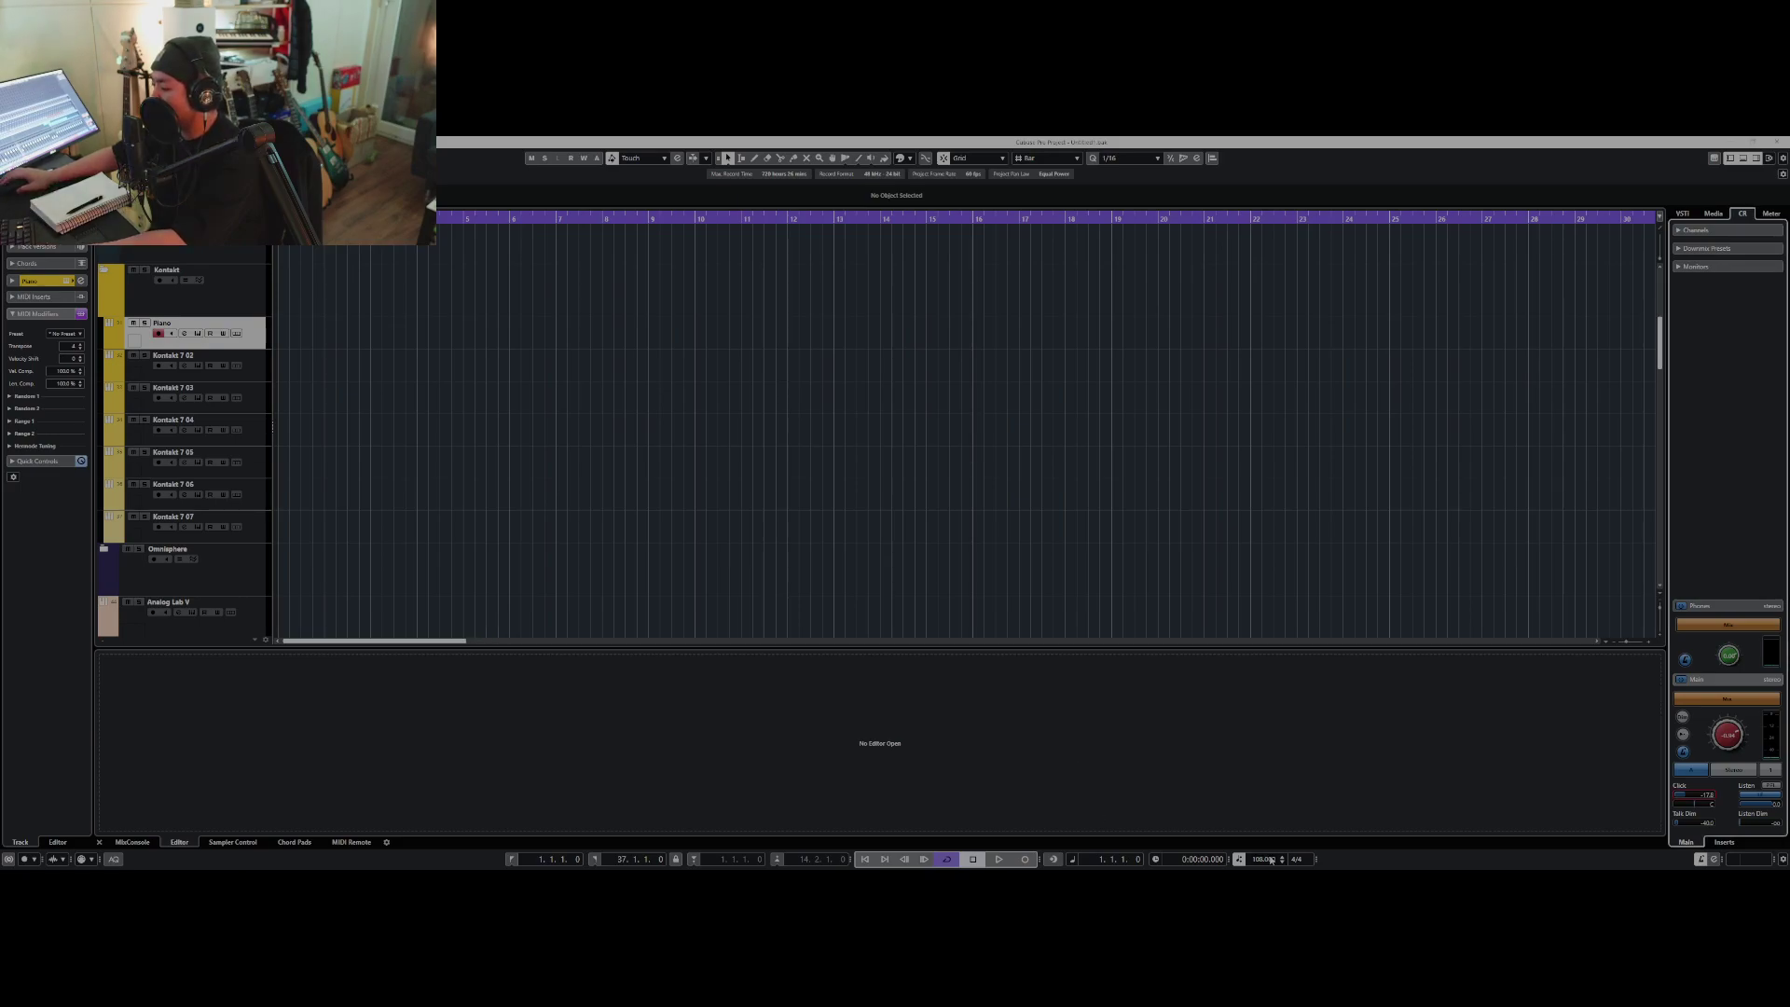
scroll(1274, 861, "up", 1)
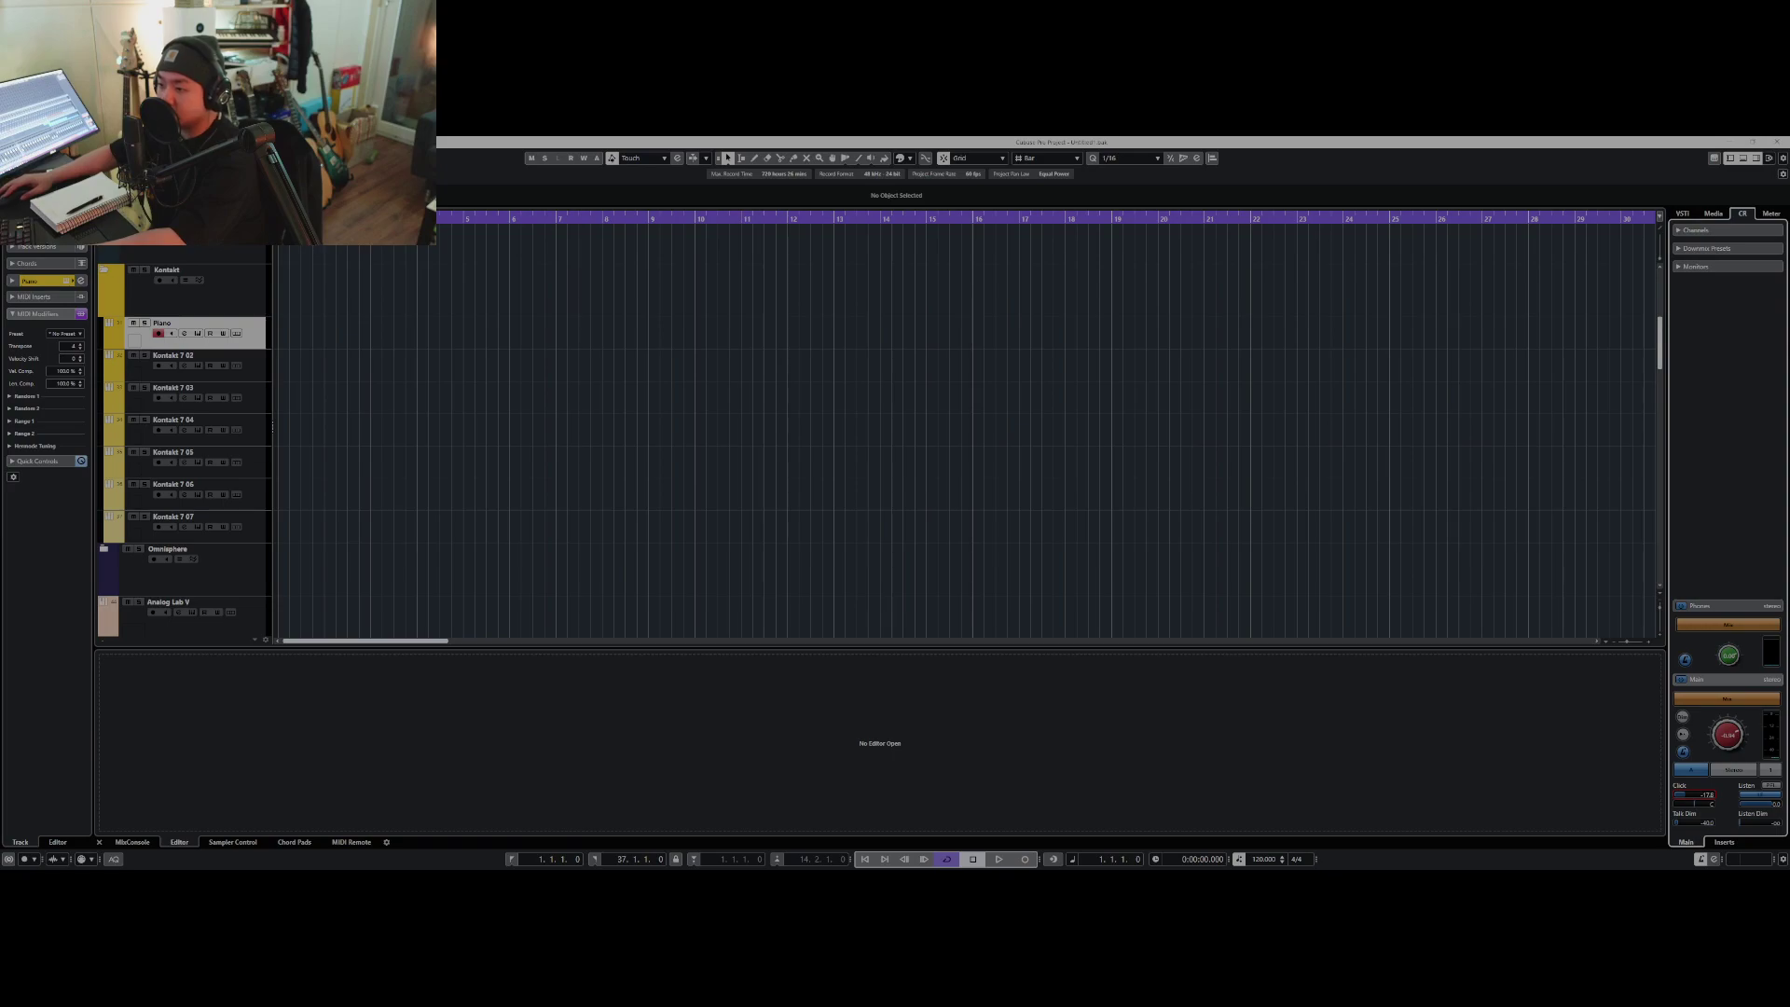
- Record a short MIDI take on the Piano track from bar 1
key("space")
key("h")
key("h")
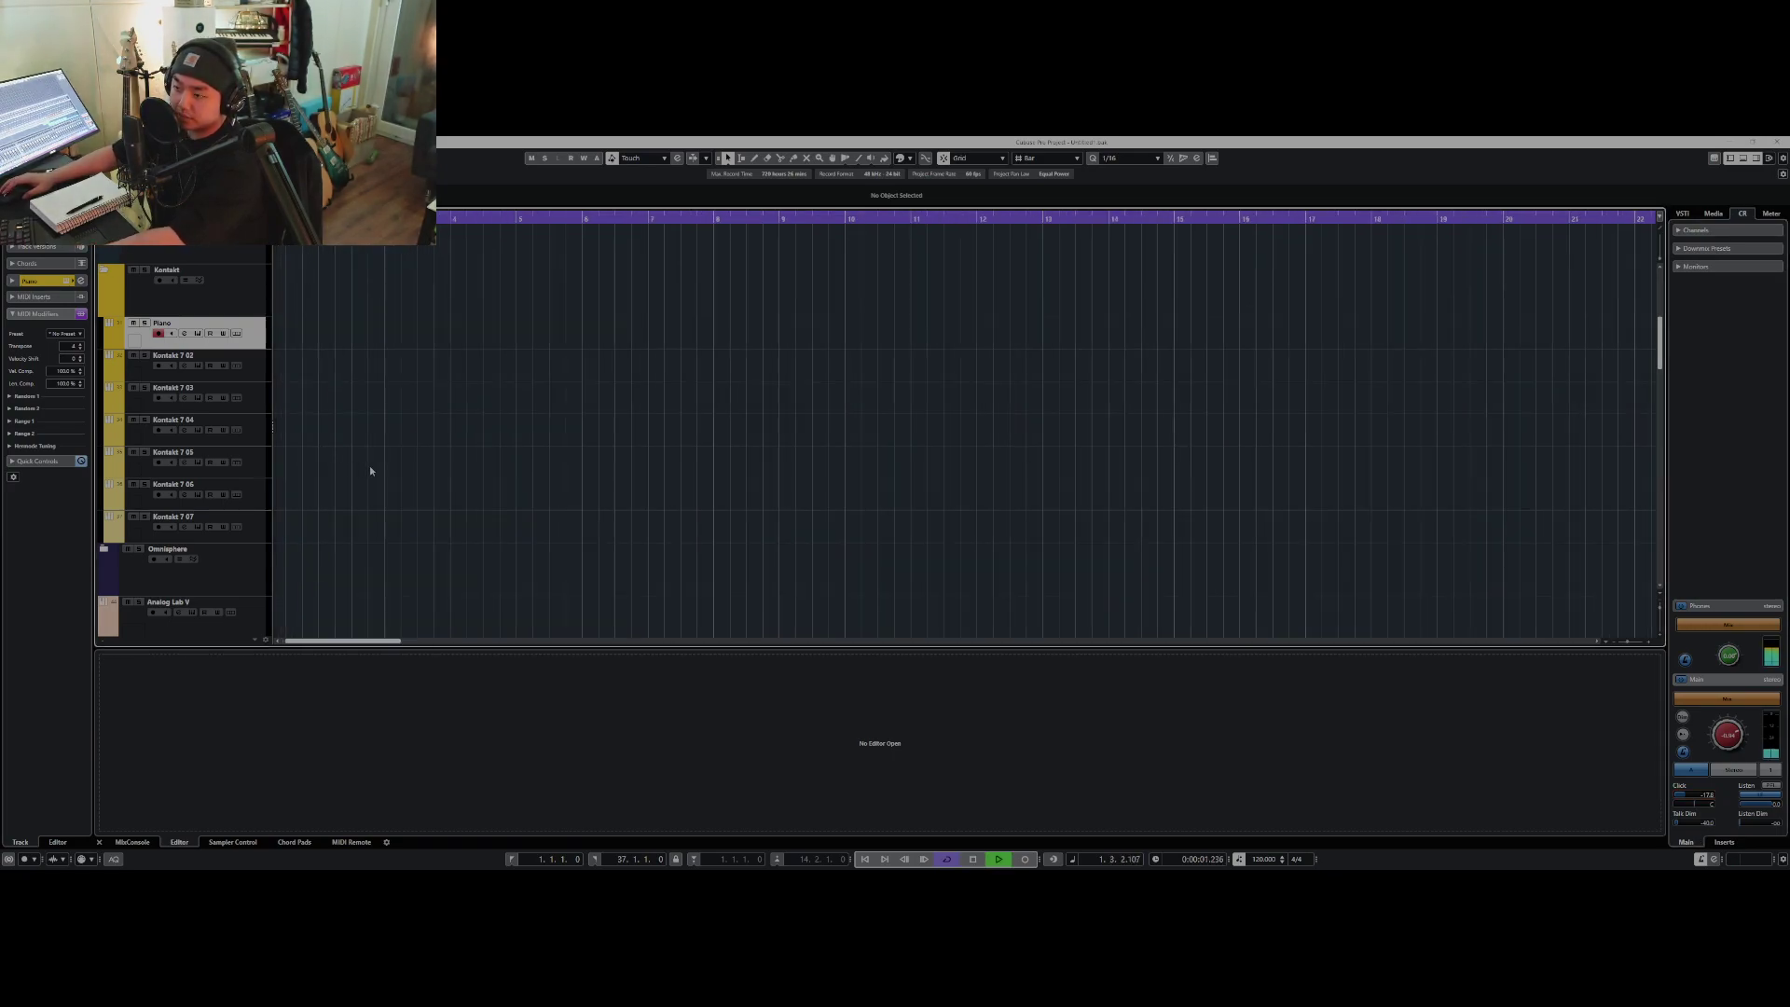
key("KP_Multiply")
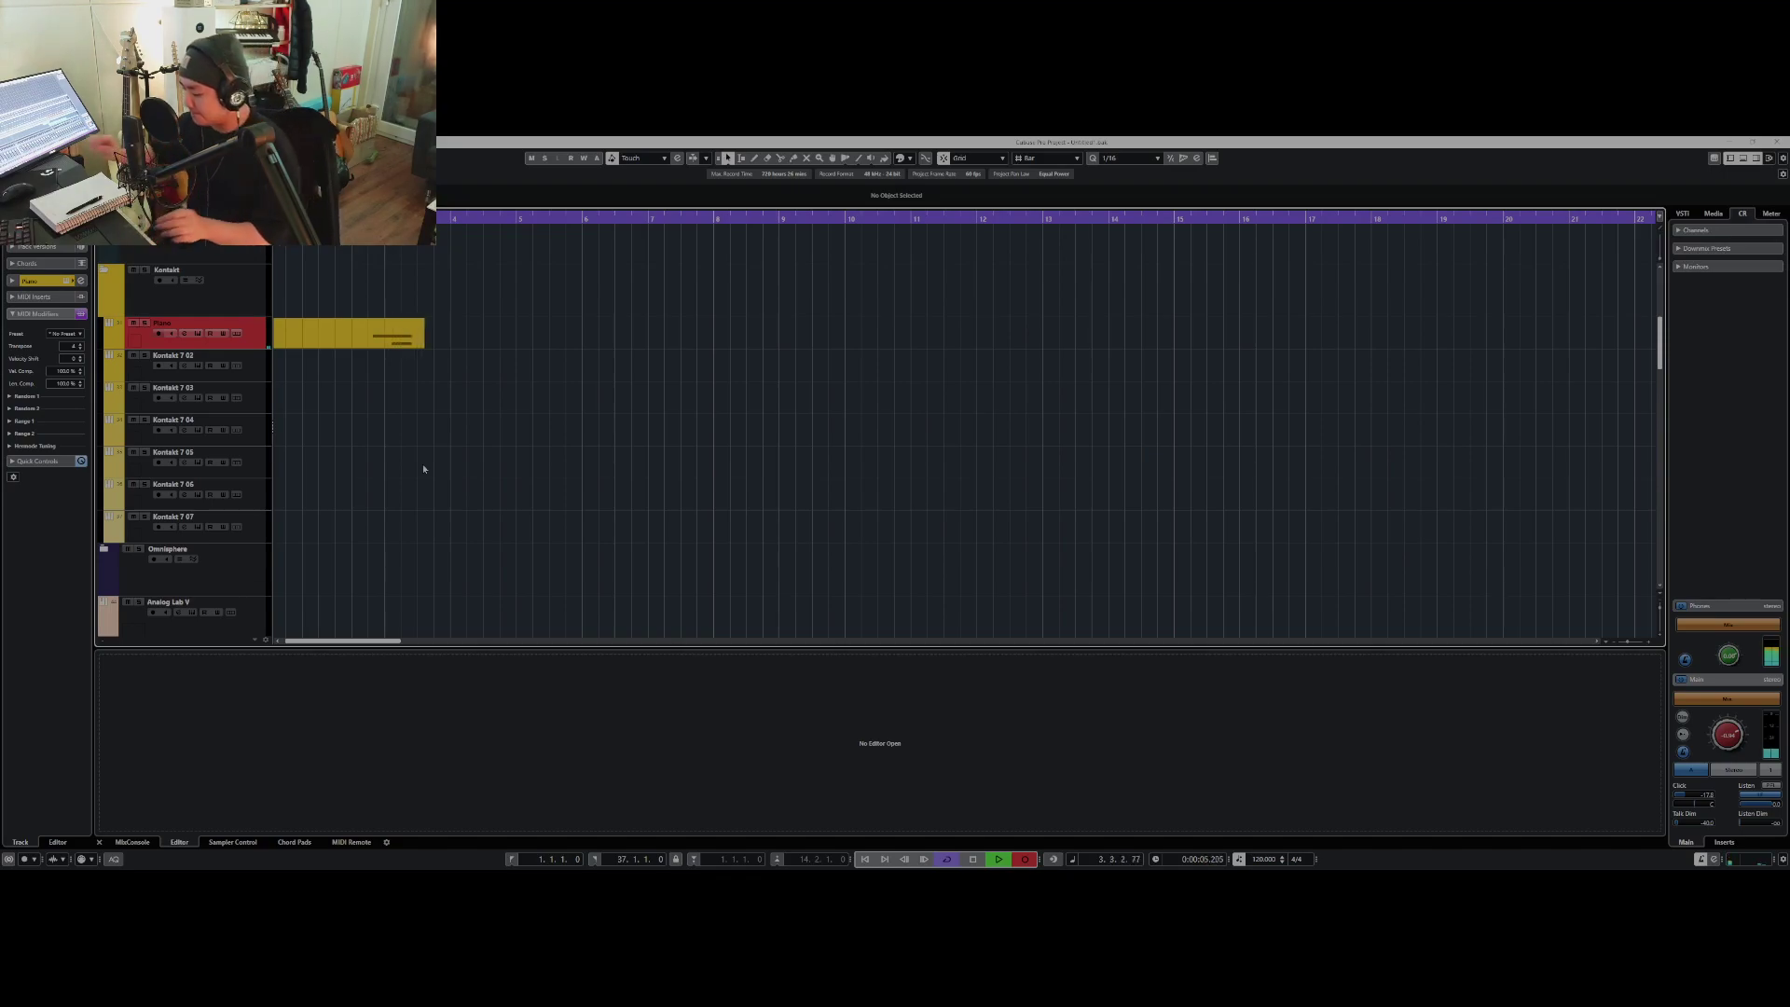
key("space")
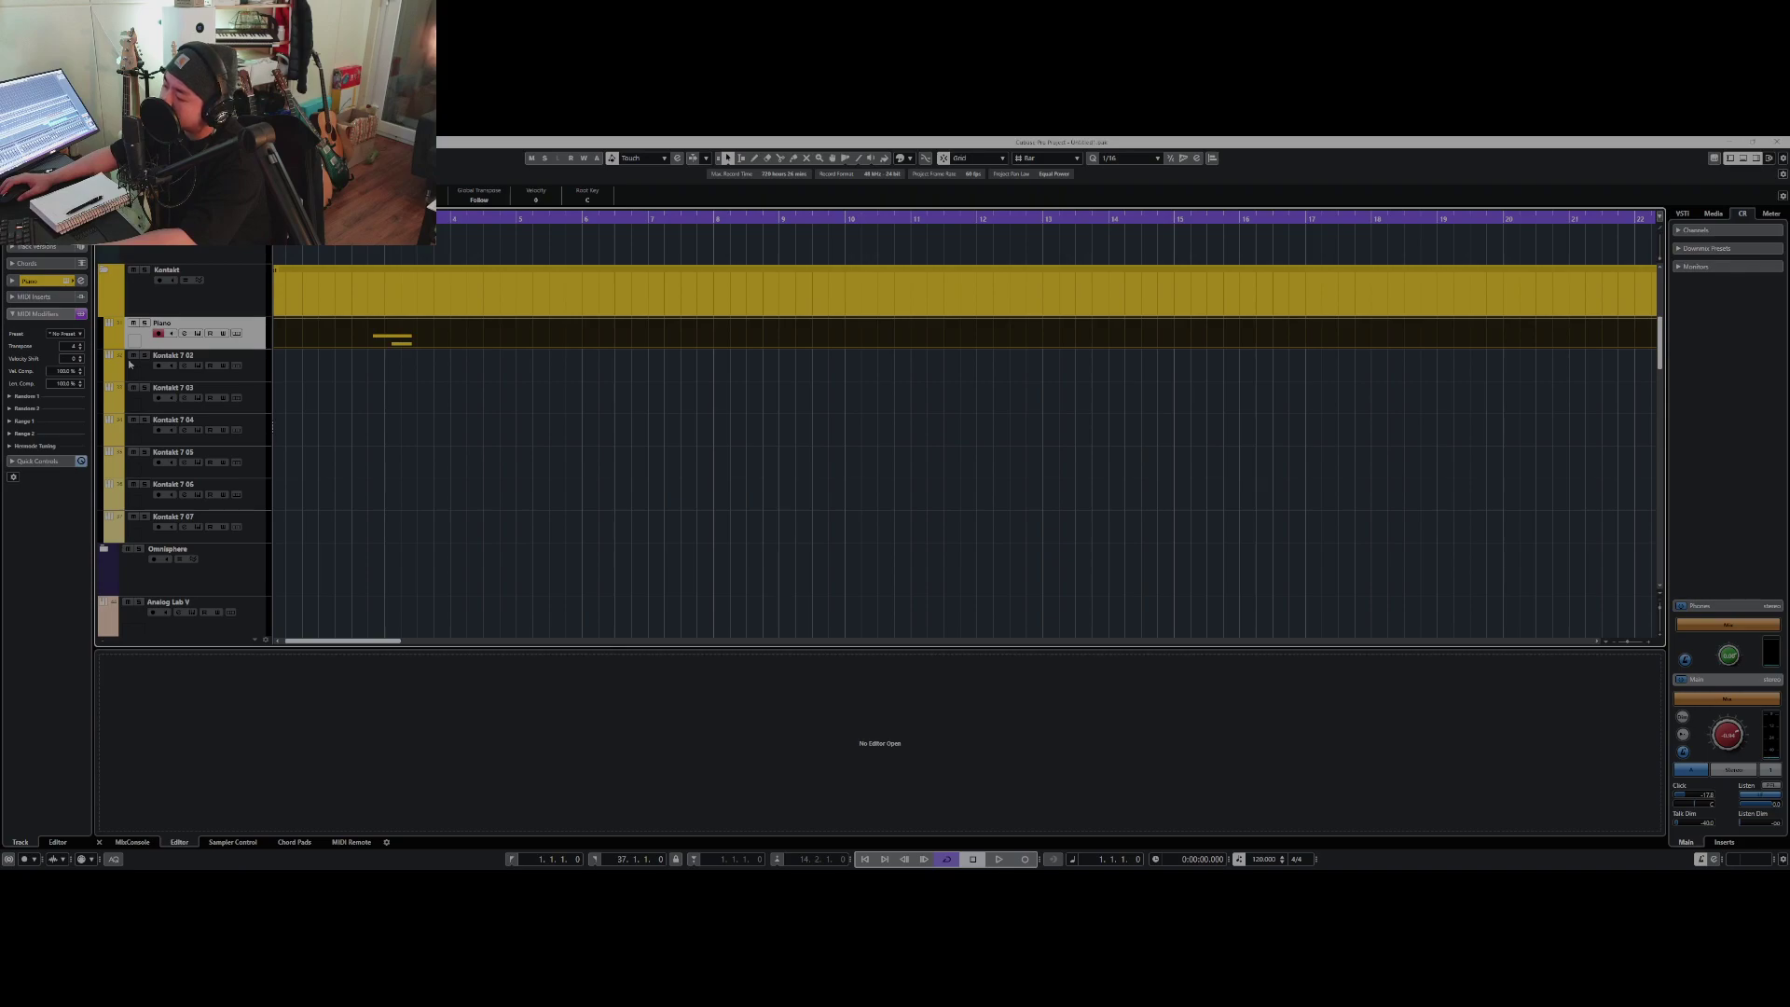
- Adjust the Transpose value in the Piano track's MIDI modifiers
left_click(80, 350)
left_click(80, 349)
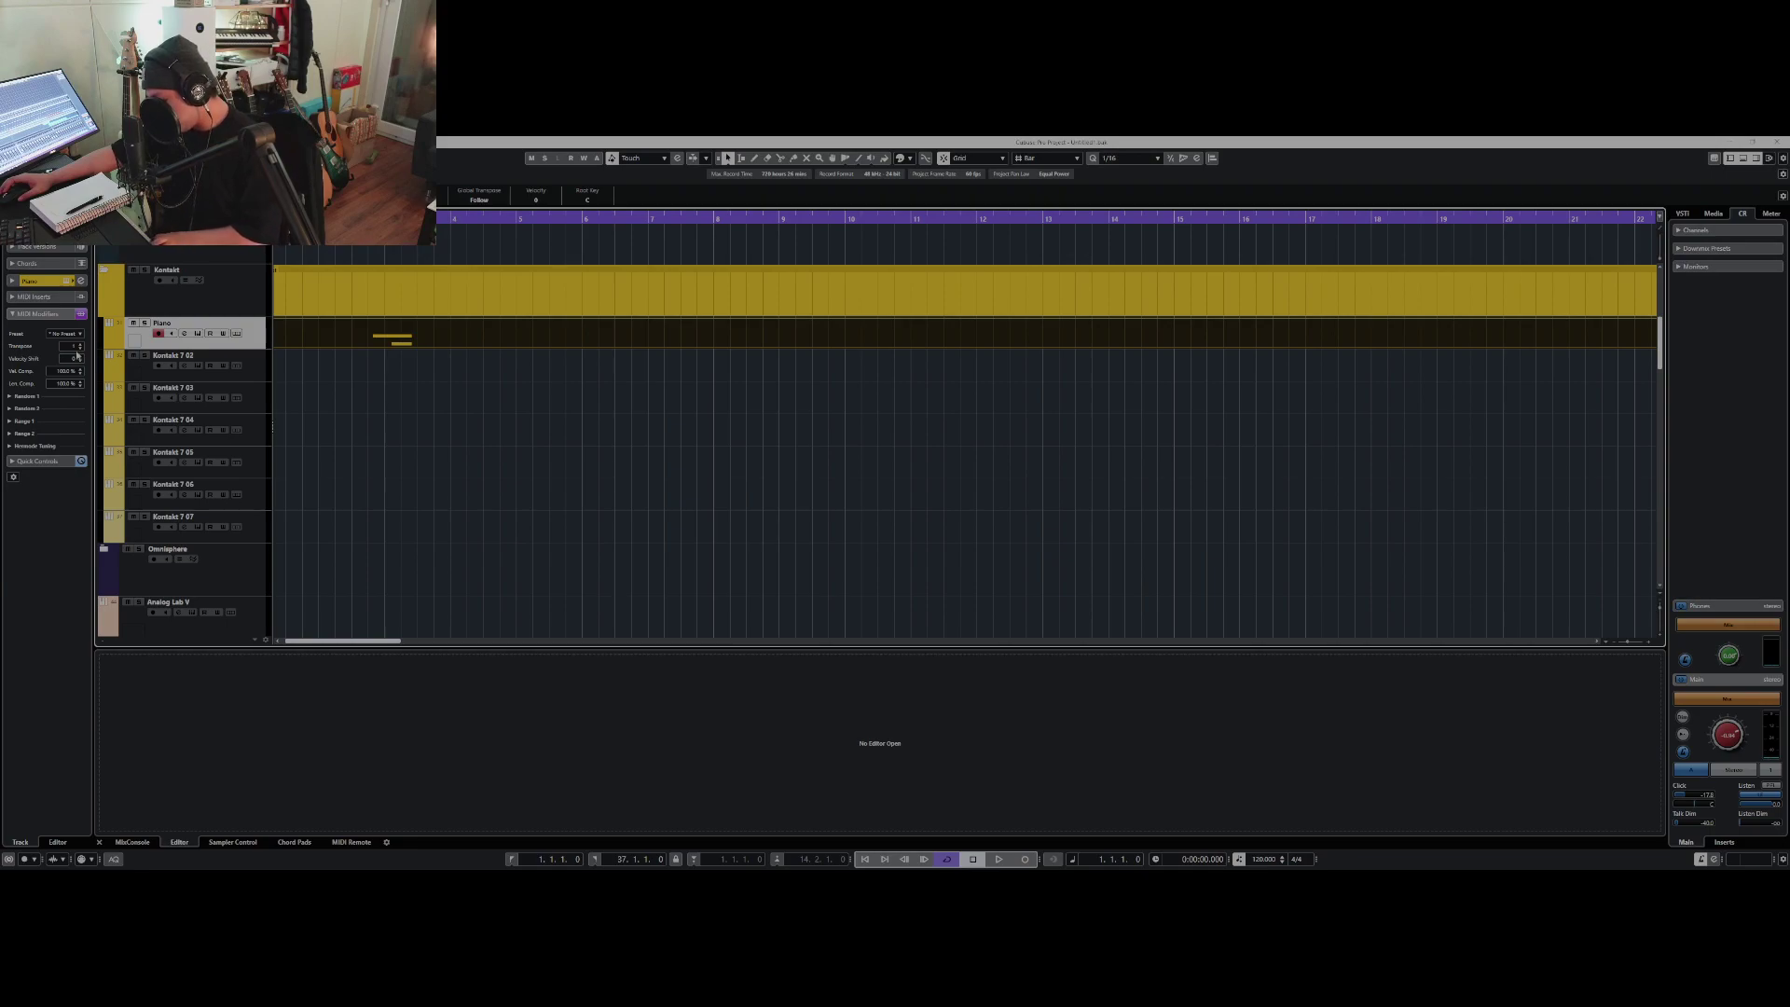
scroll(79, 351, "down", 5)
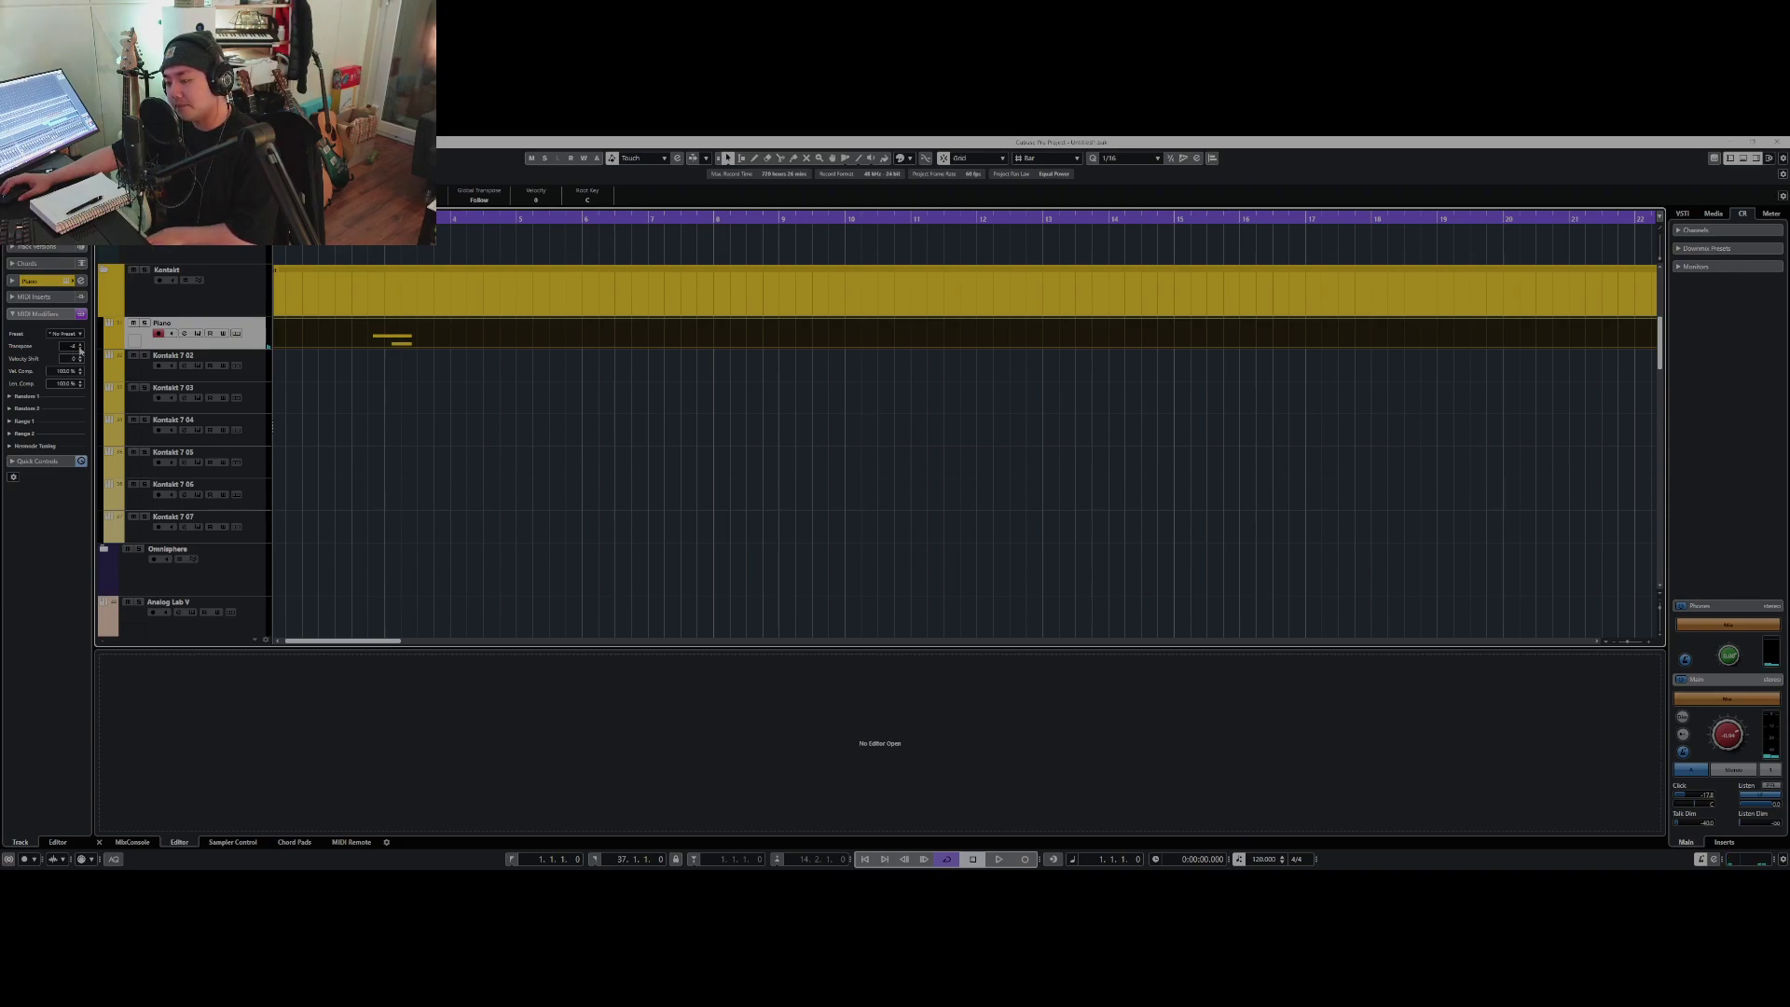
scroll(79, 351, "up", 8)
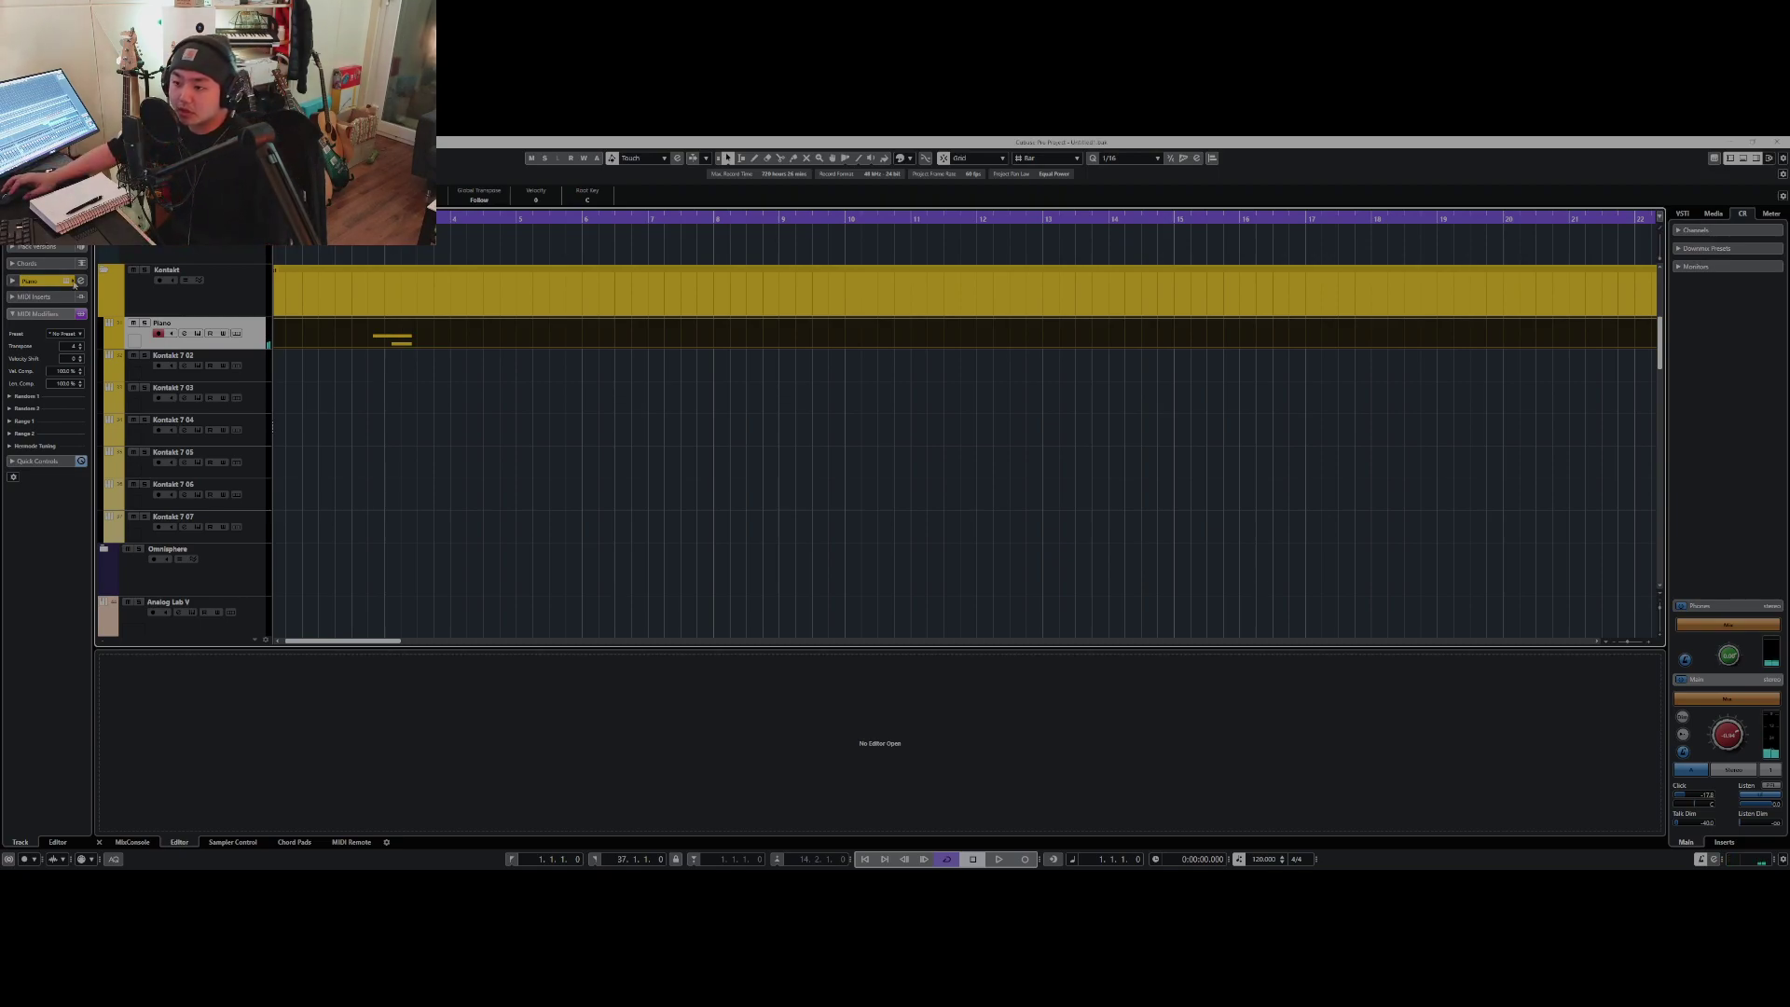
left_click(197, 333)
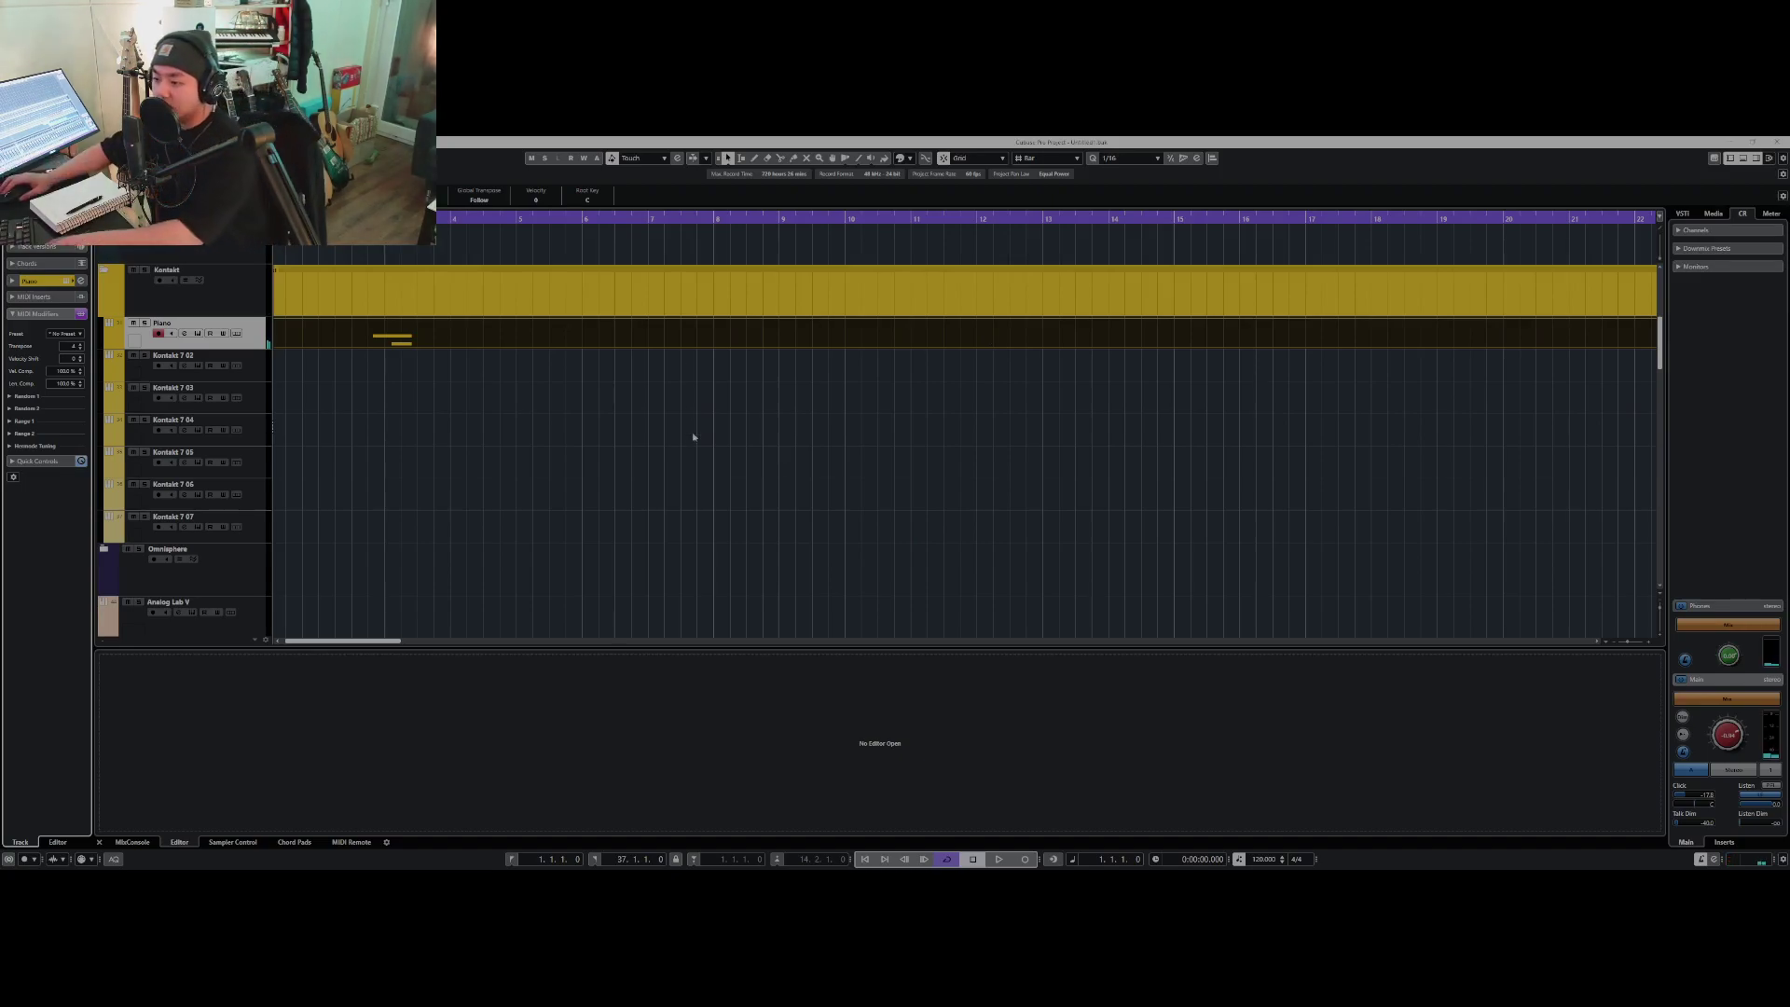
- Delete the recorded MIDI part from the Piano track
scroll(695, 435, "down", 5)
key("g")
double_click(375, 466)
left_click(375, 466)
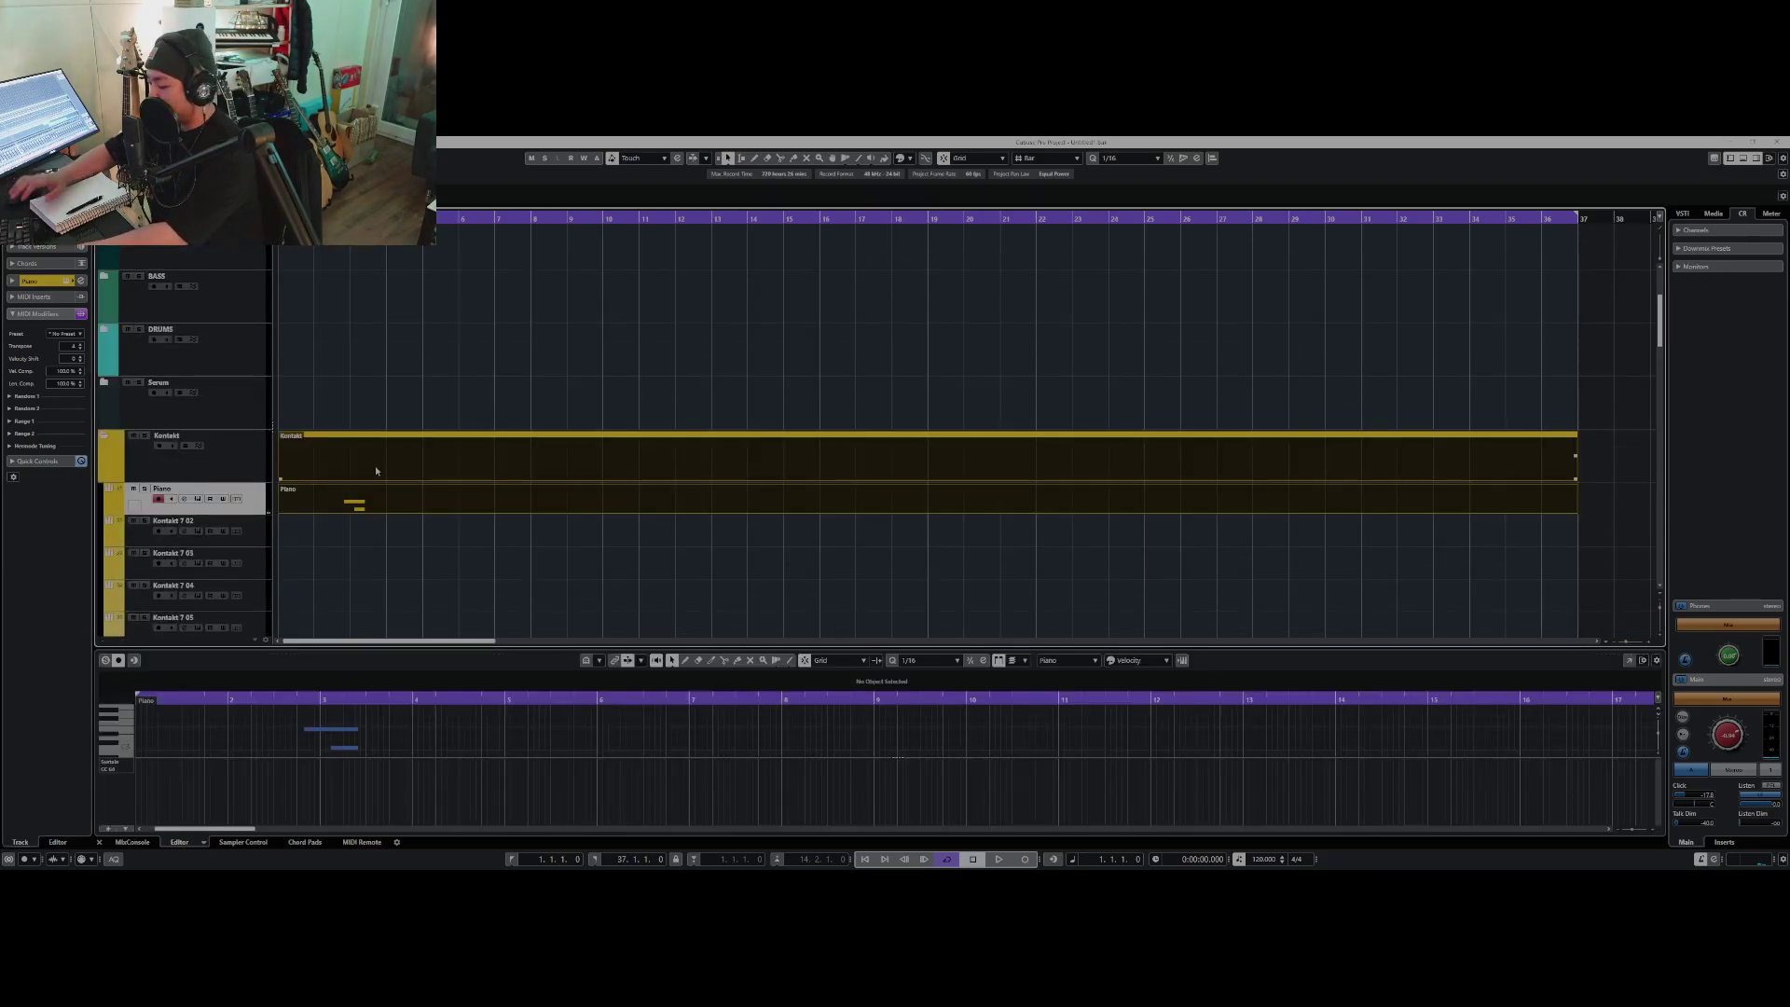
key("Delete")
- Record a new MIDI performance on the Piano track from bar 1 to about bar 24
key("g")
key("h")
key("h")
key("h")
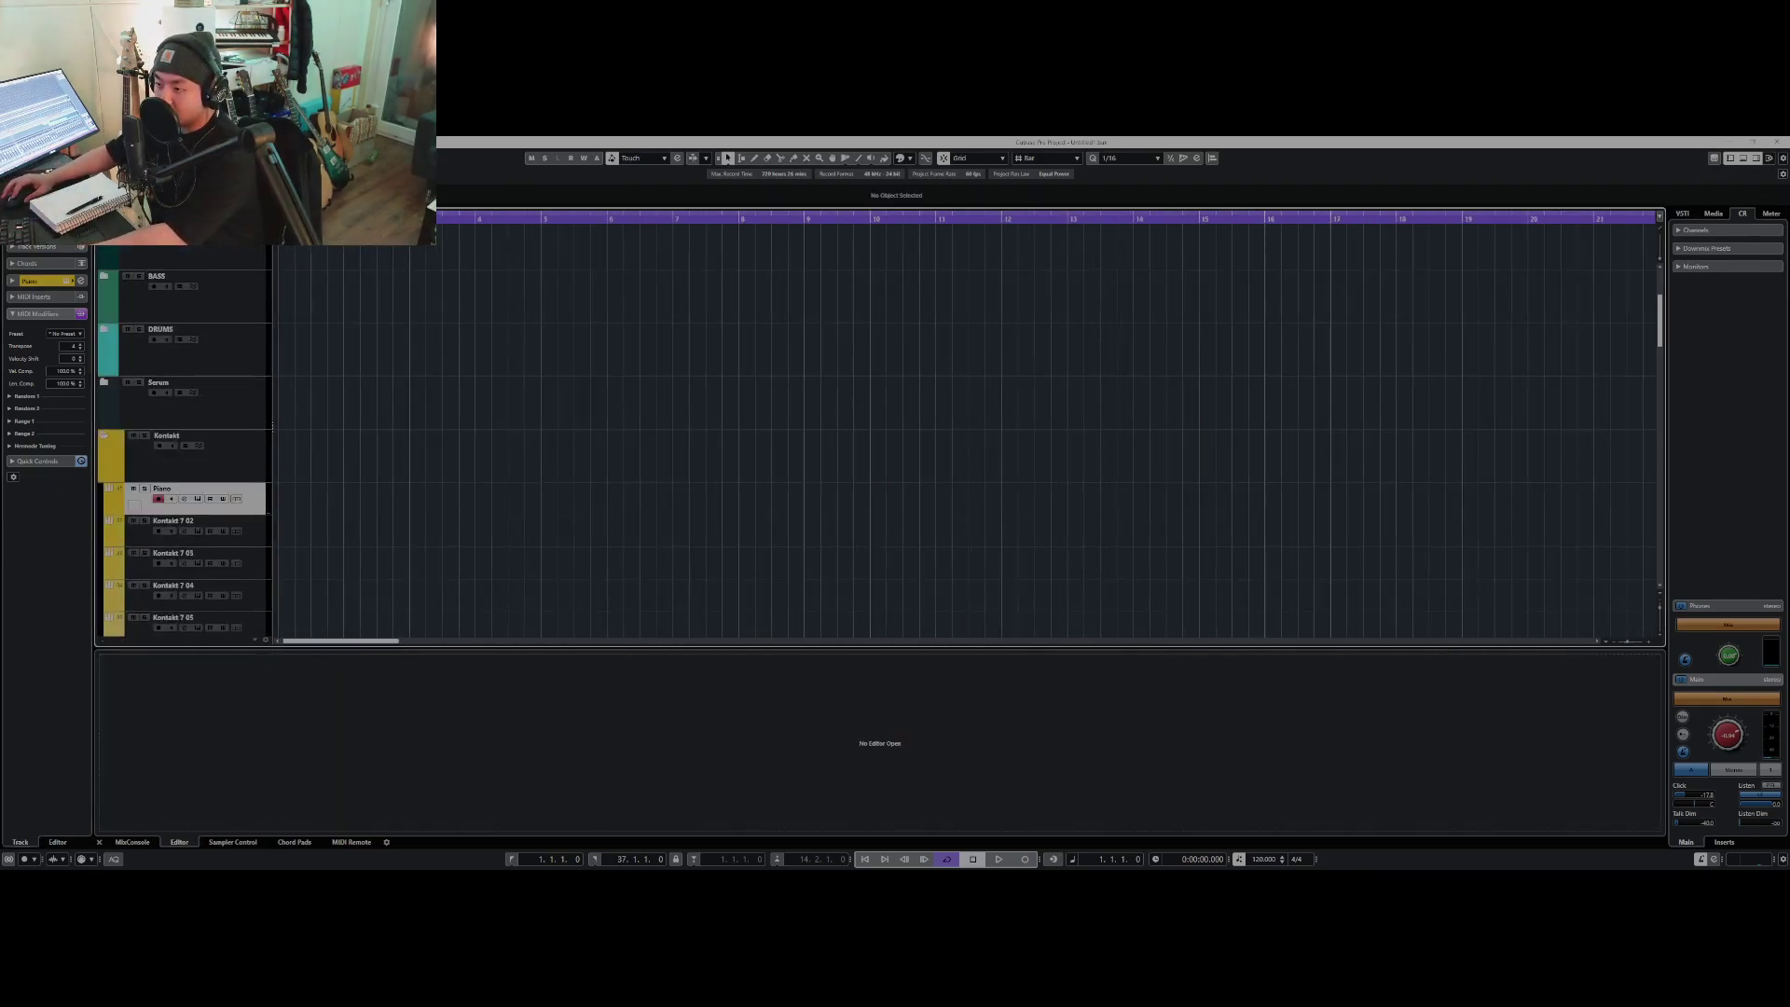
key("KP_Multiply")
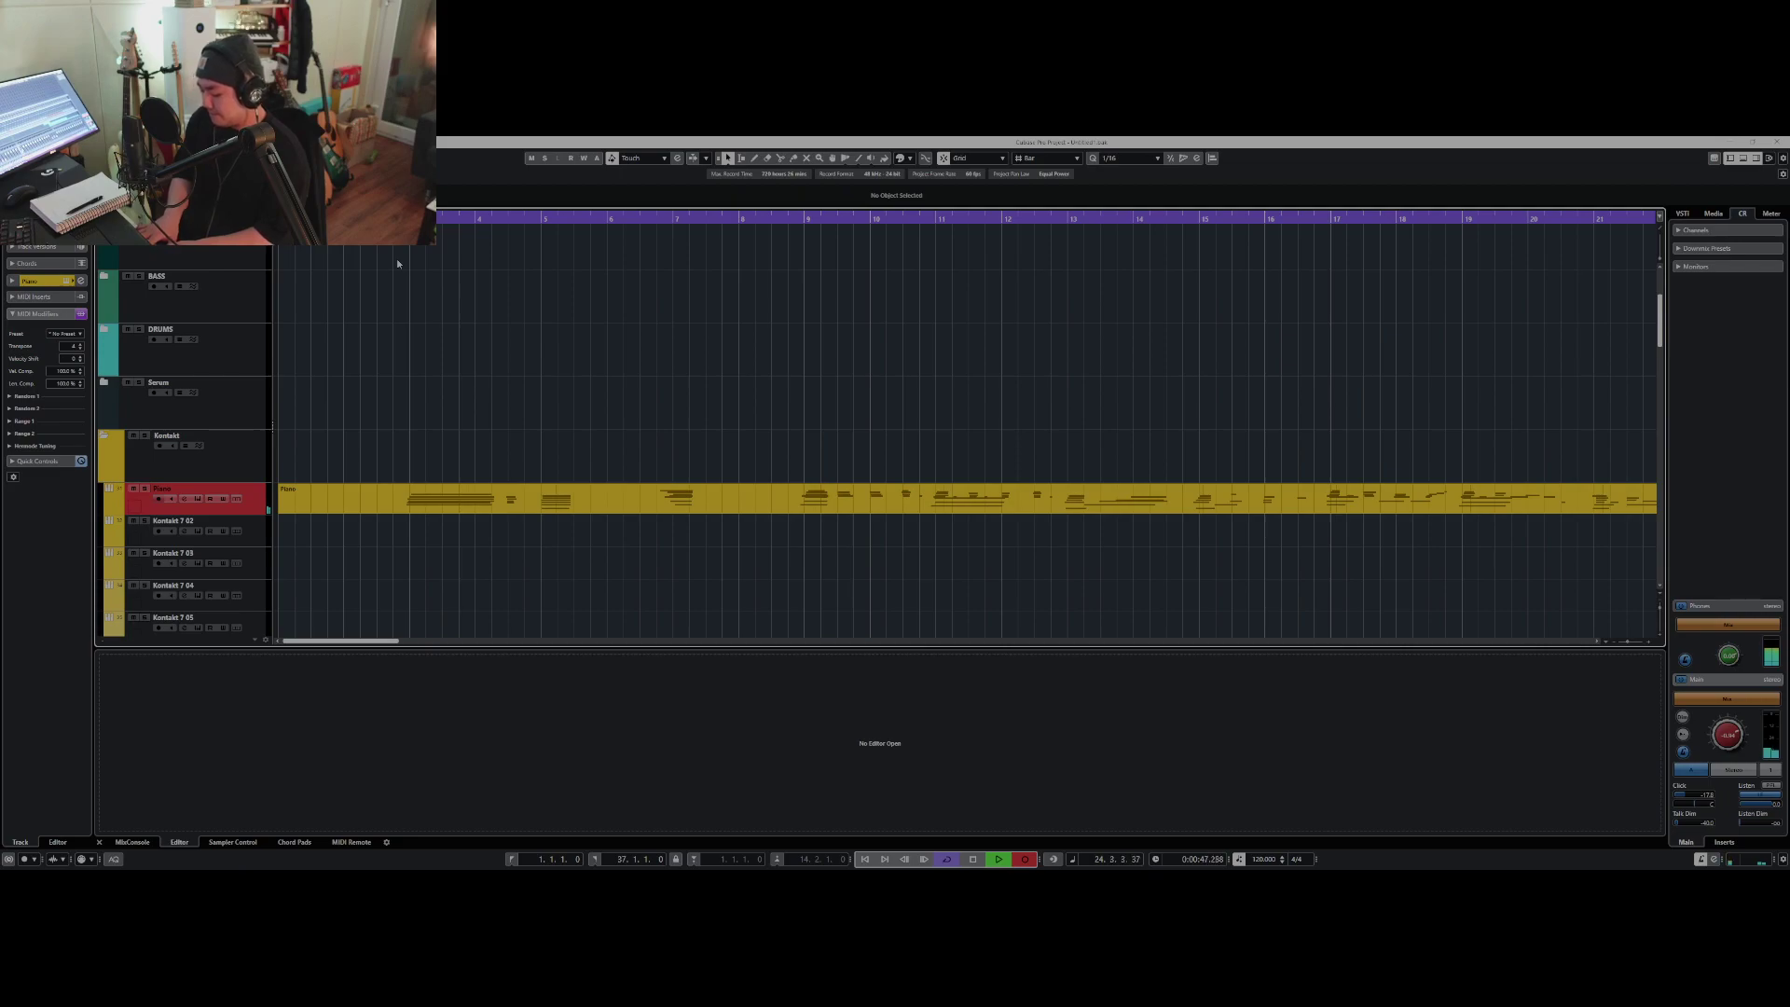
key("space")
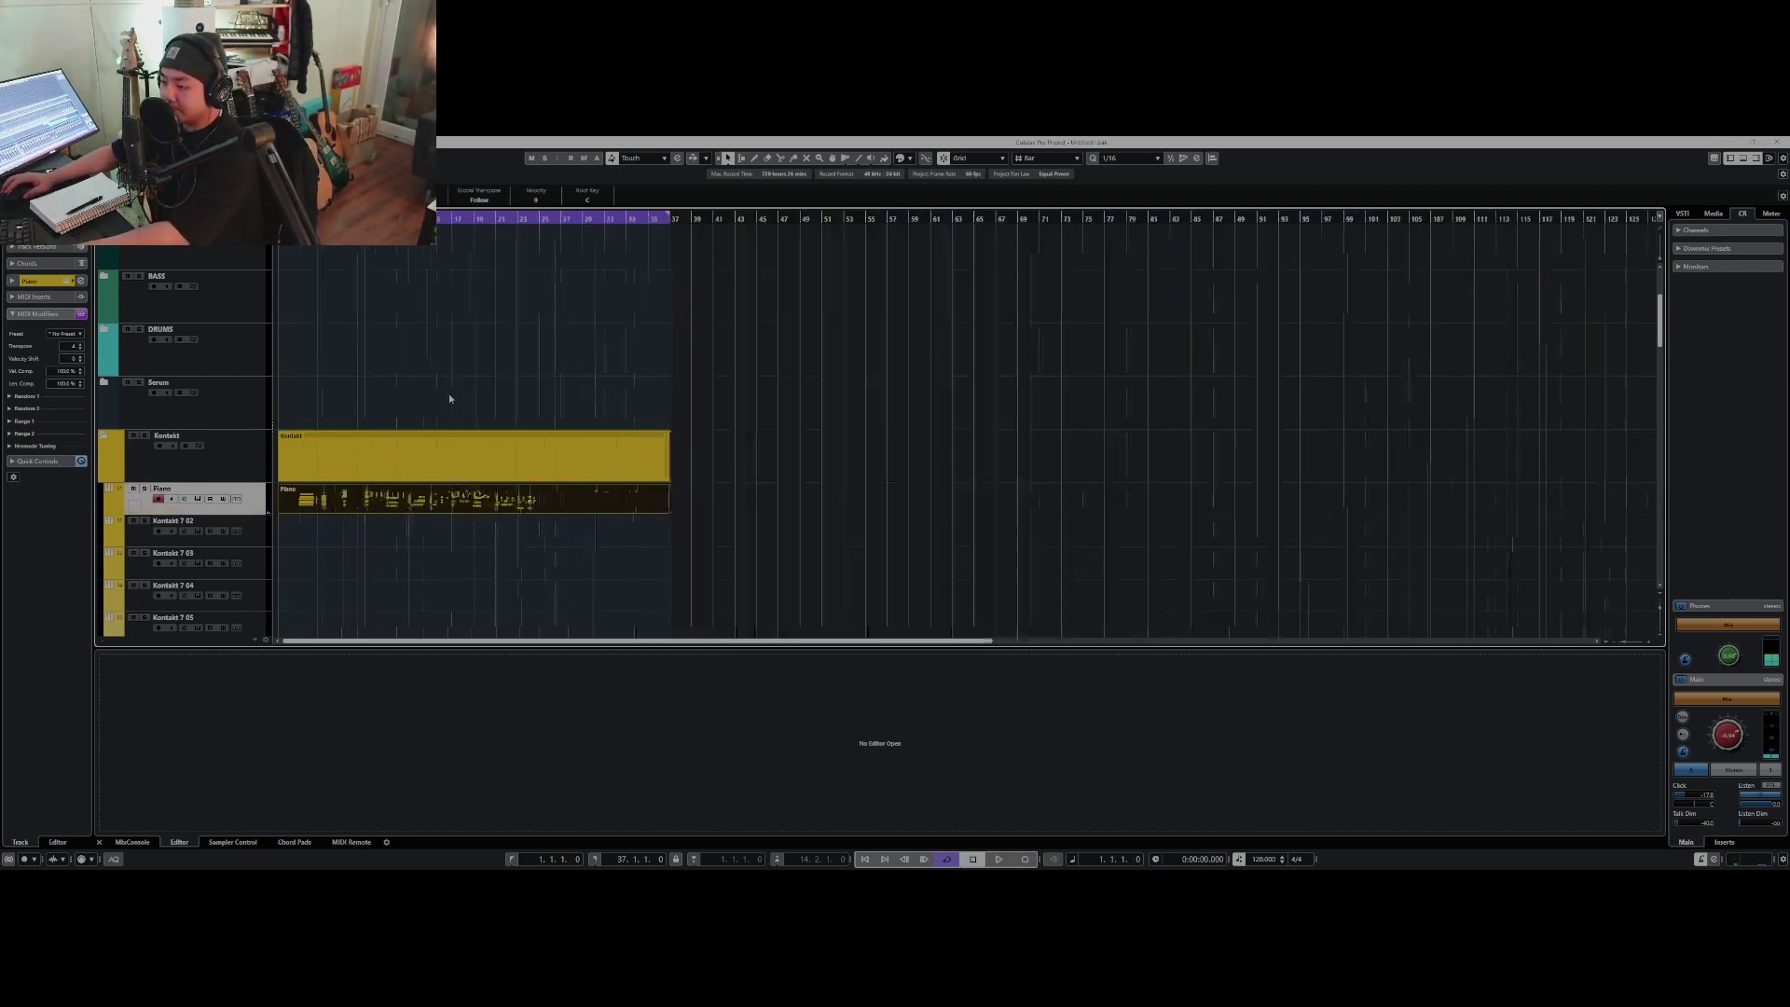
- Play the Piano take from the start and review its notes in the arrangement
key("space")
left_click(313, 363)
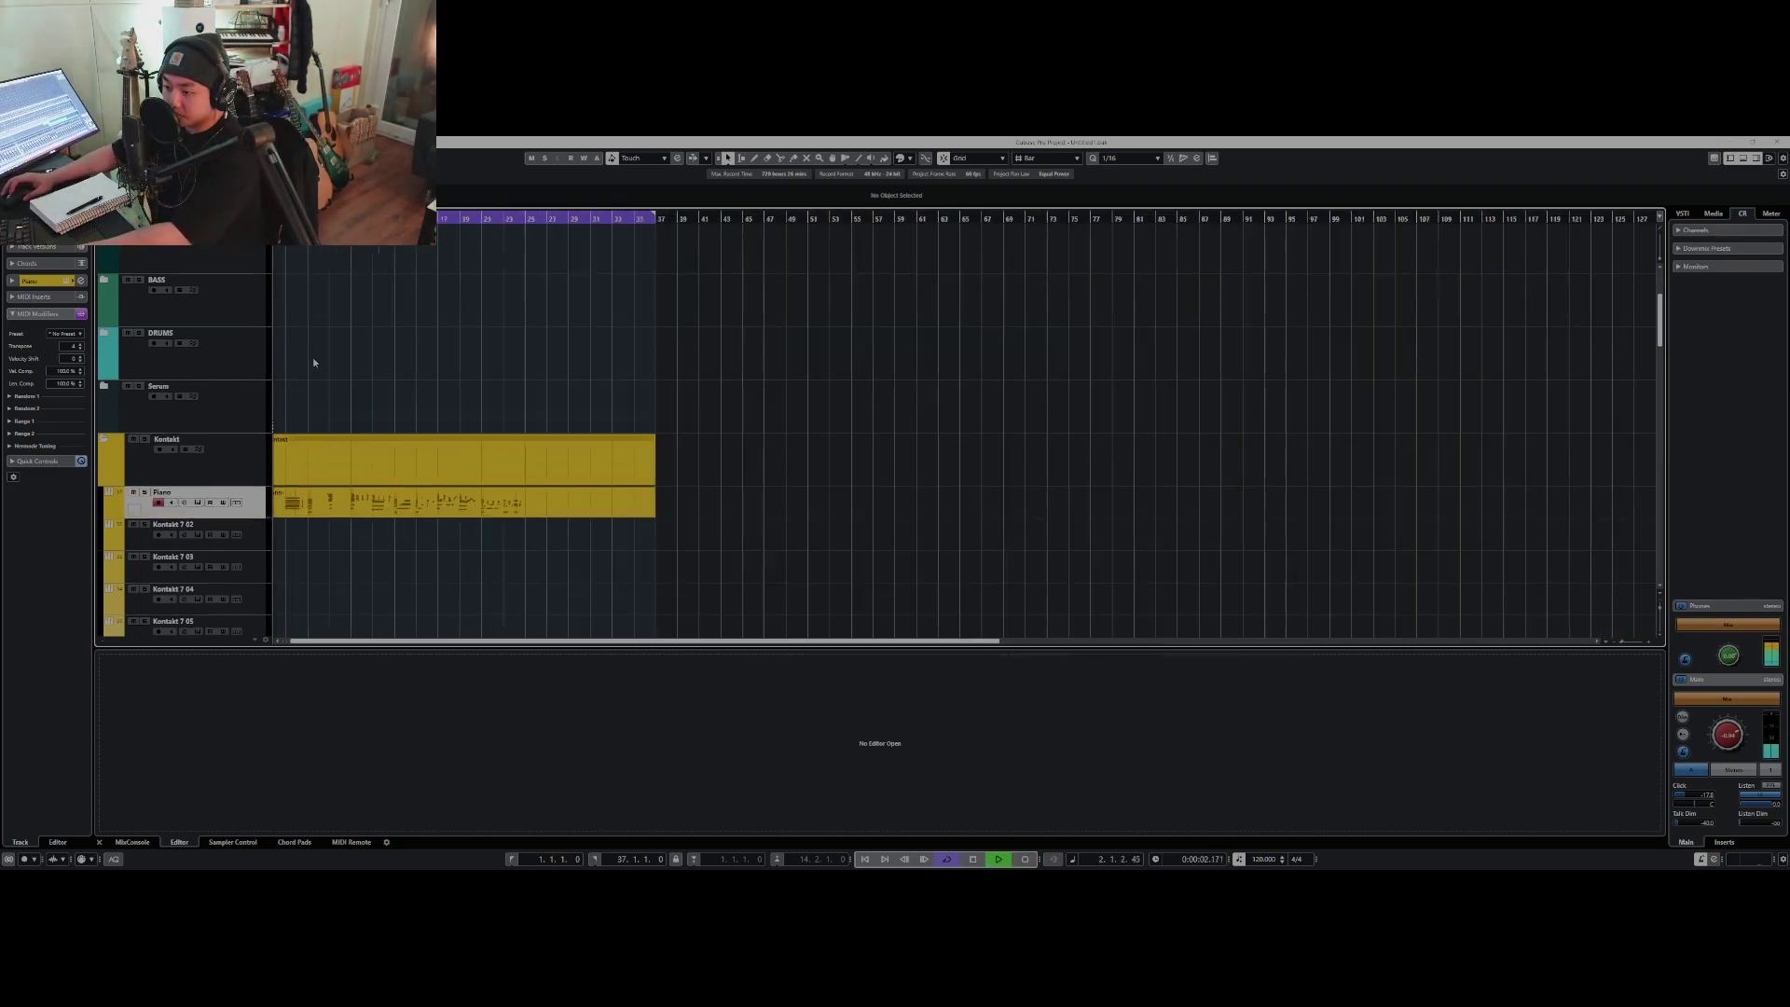
scroll(324, 418, "down", 3)
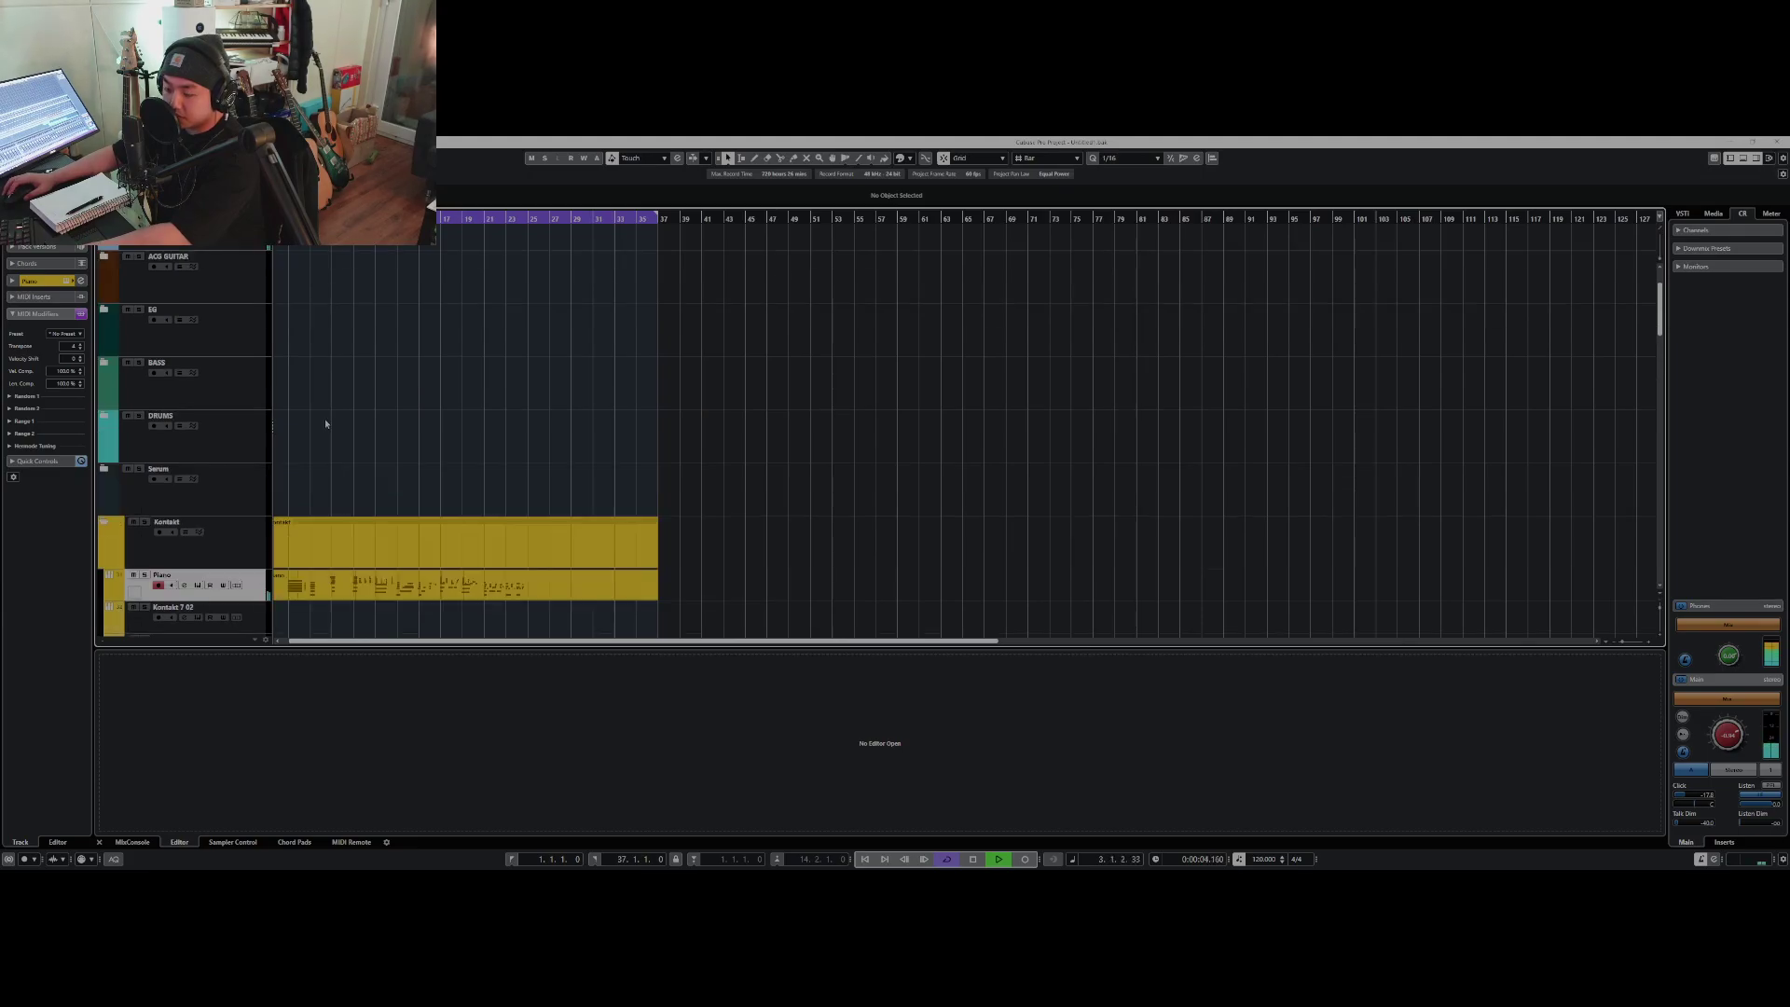
scroll(327, 421, "up", 2)
scroll(340, 449, "up", 2)
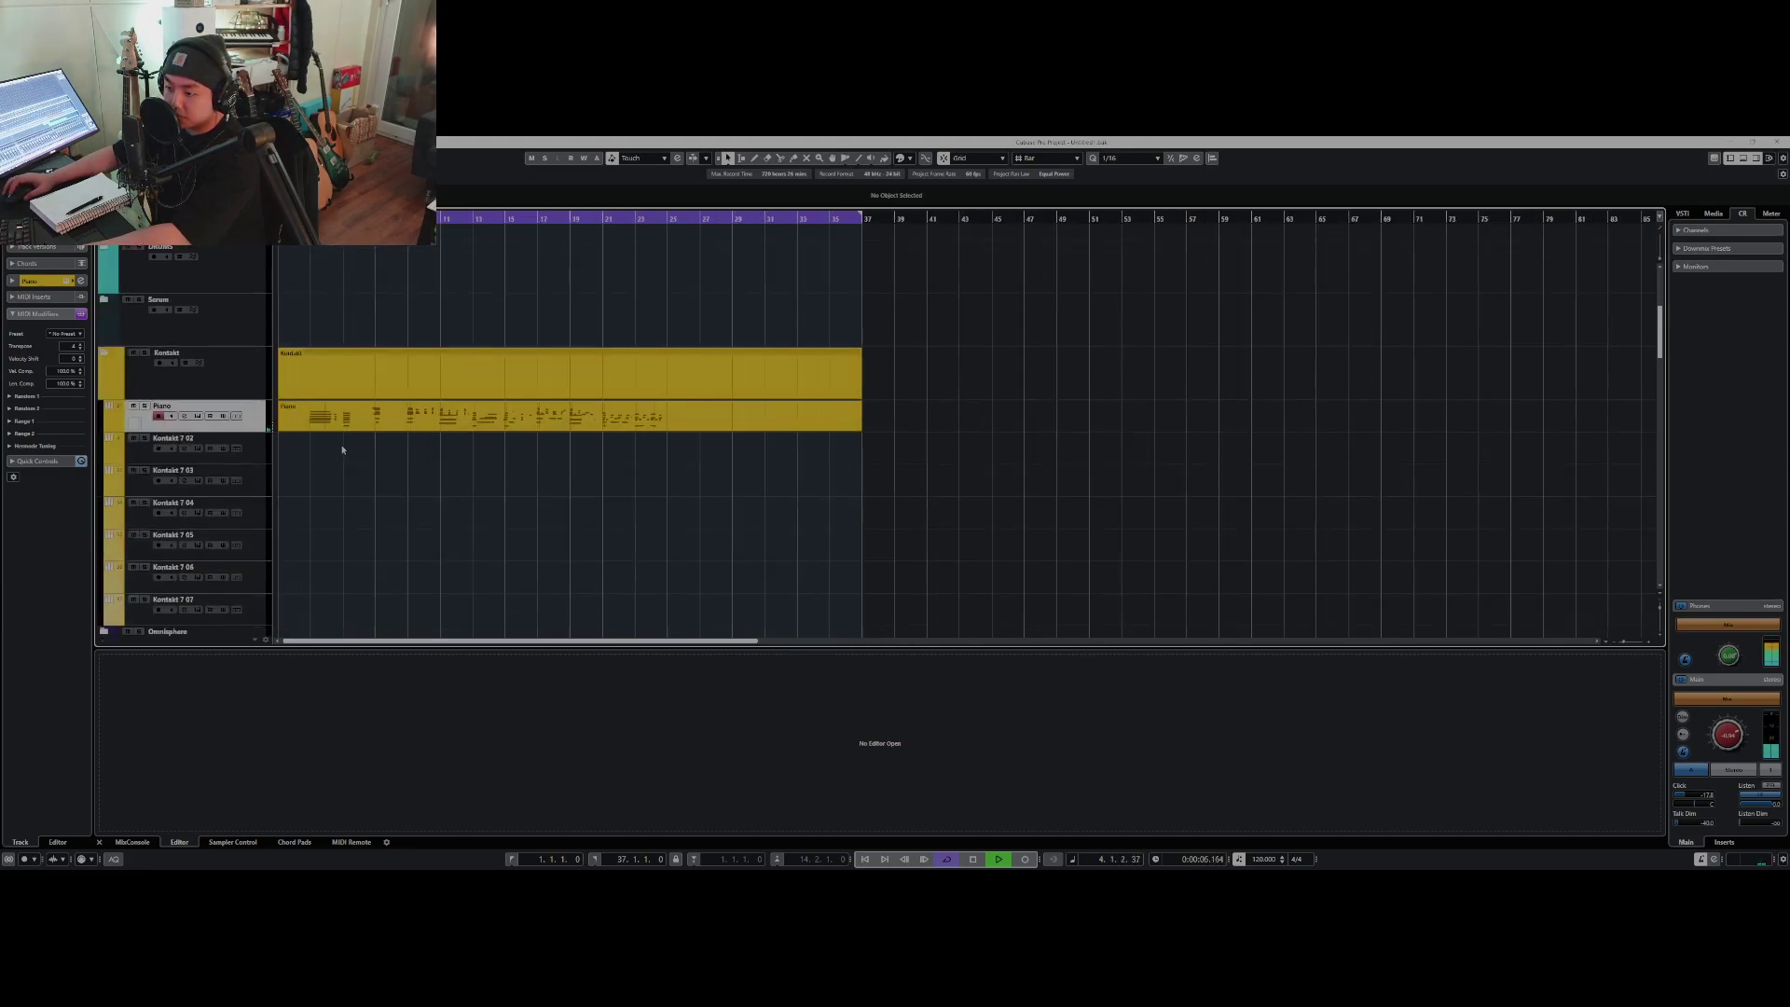
left_click(285, 449)
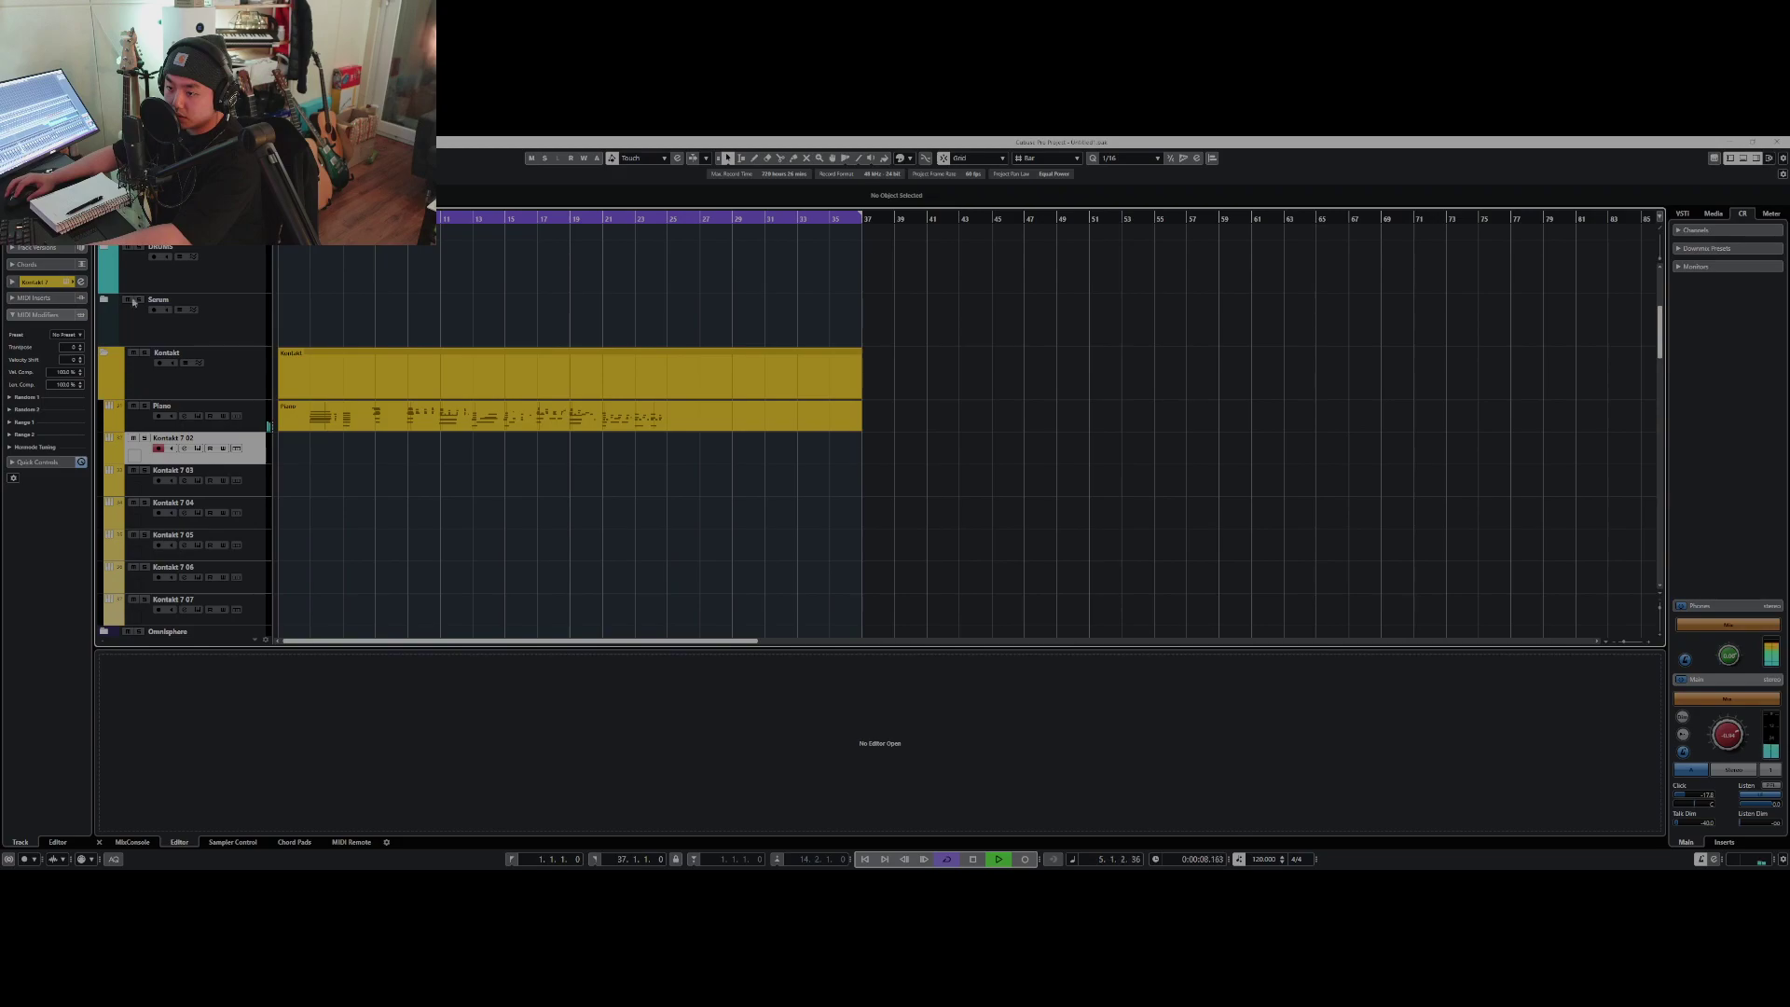
scroll(338, 435, "up", 1)
scroll(339, 438, "up", 1)
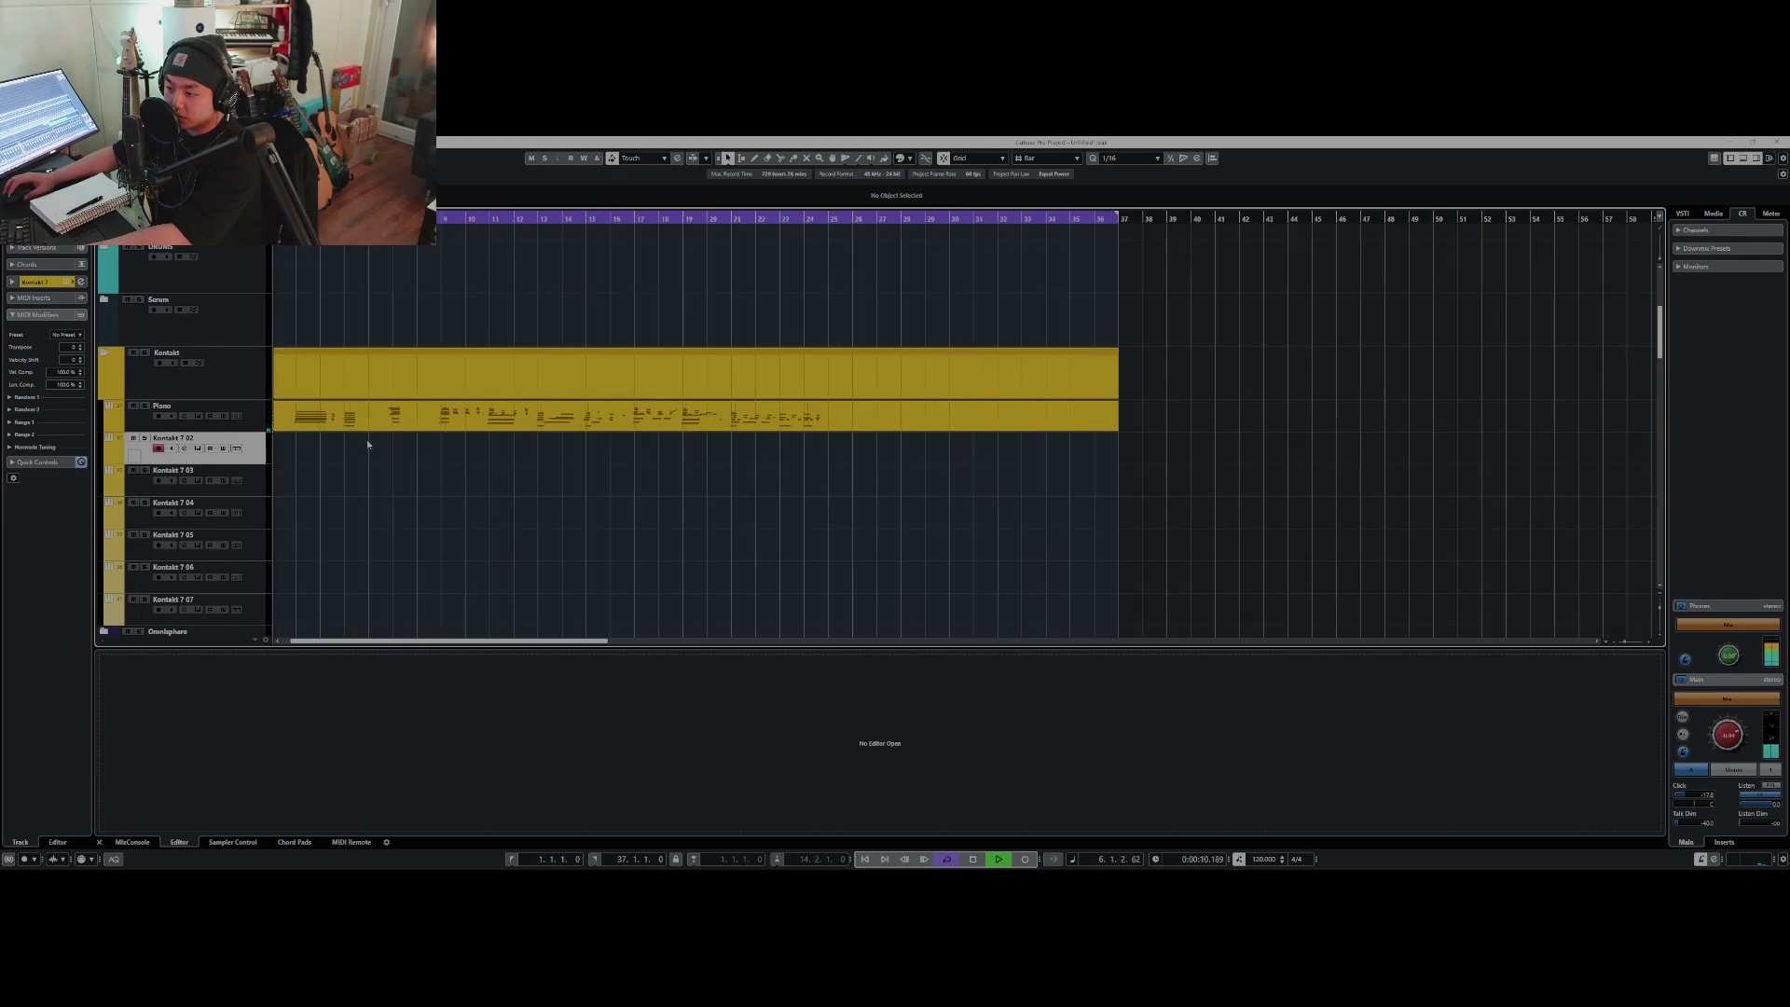
scroll(500, 240, "up", 2)
scroll(324, 450, "down", 1)
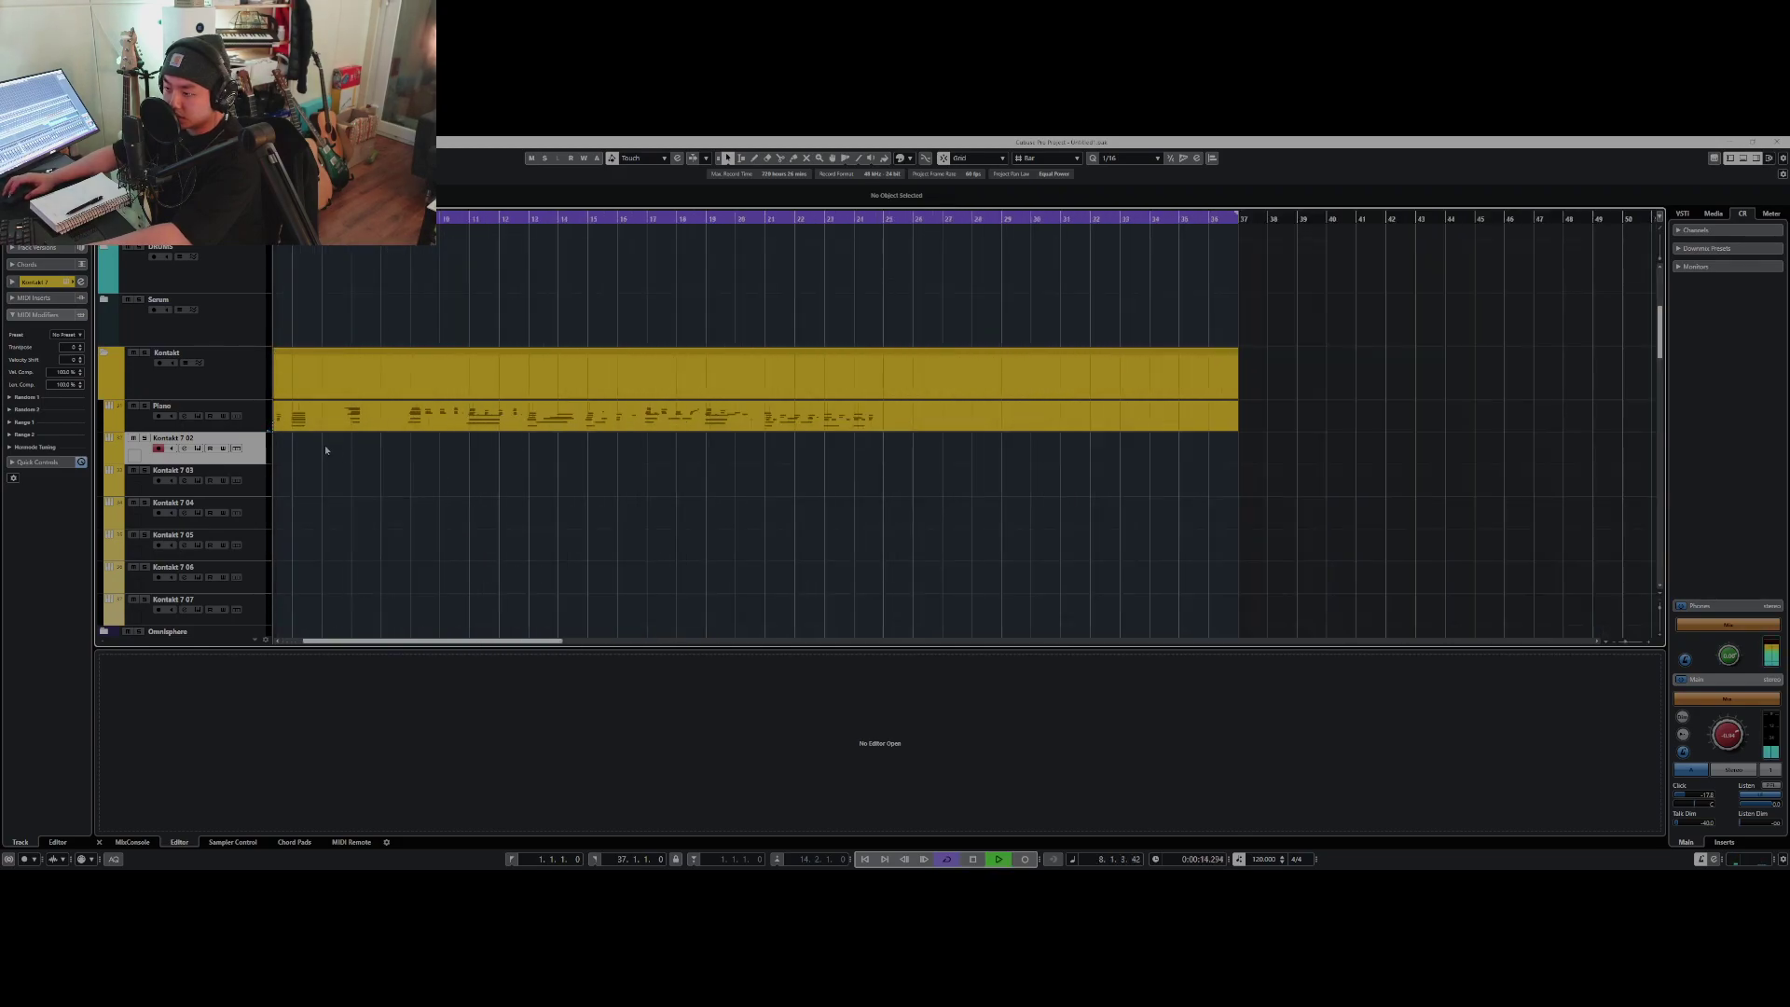
- Trim the start of the Piano part to bar 9 and stop playback after listening through the take
scroll(282, 437, "left", 2)
left_click_drag(279, 427, 491, 429)
scroll(518, 442, "up", 2)
scroll(491, 429, "right", 1)
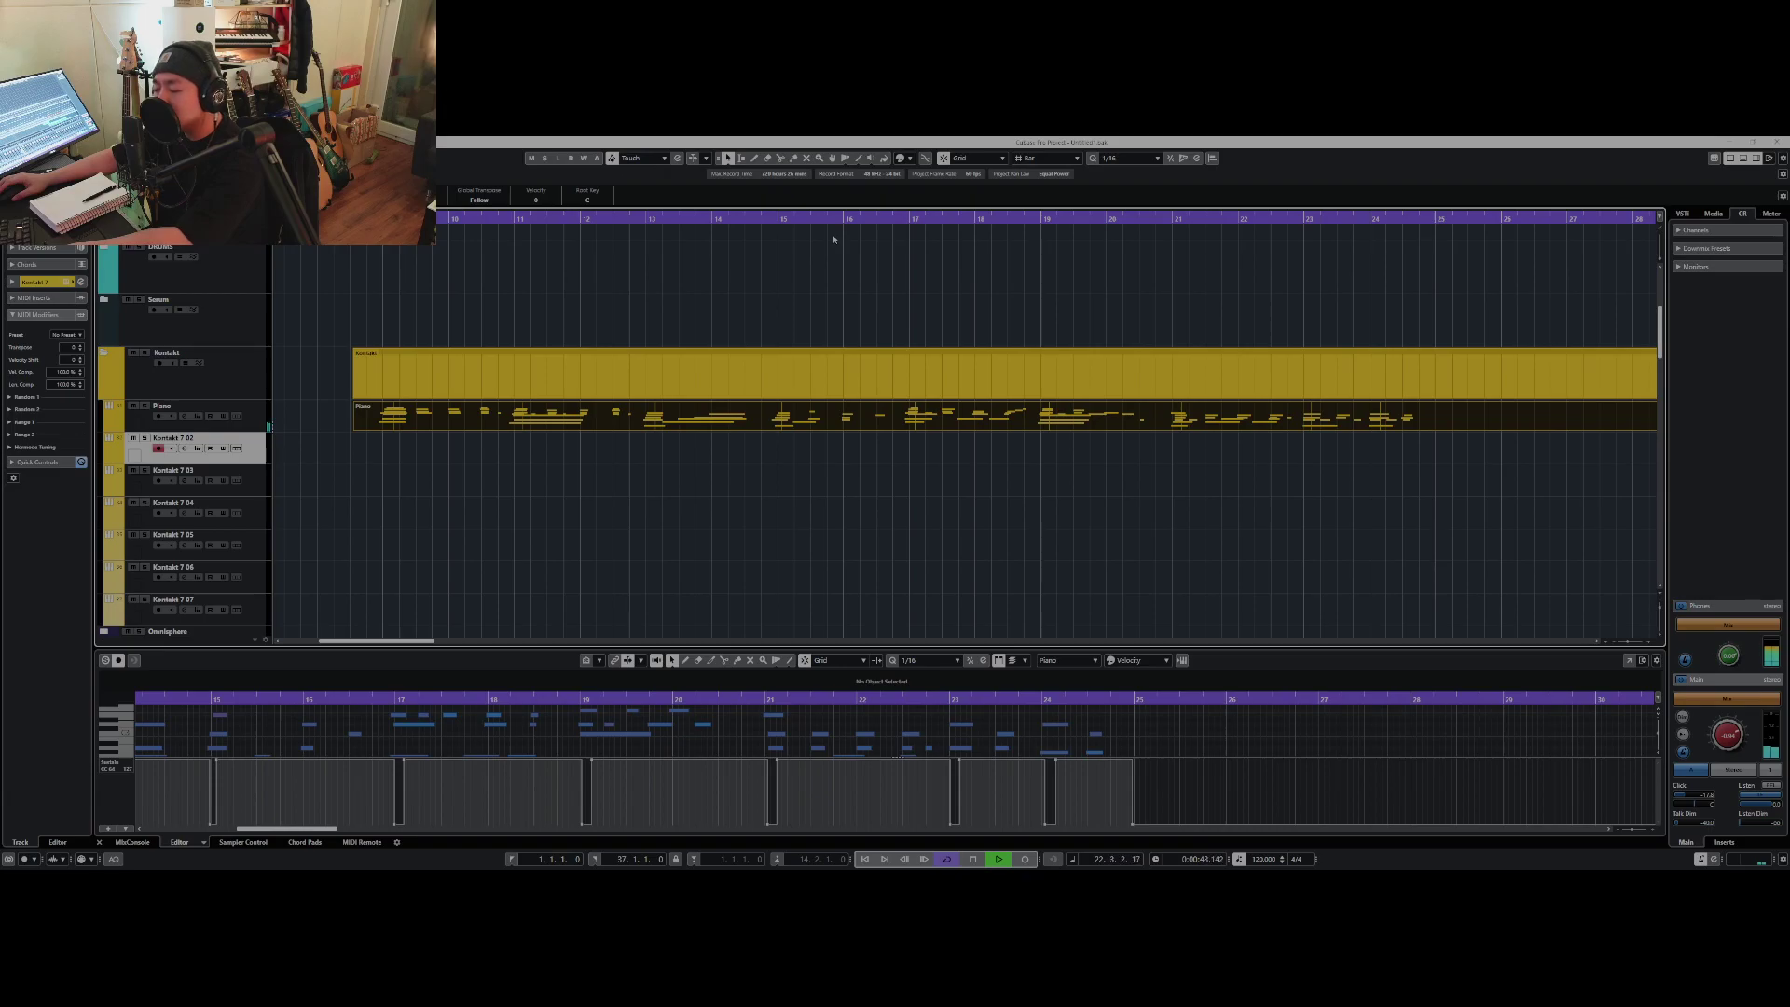
scroll(834, 240, "down", 2)
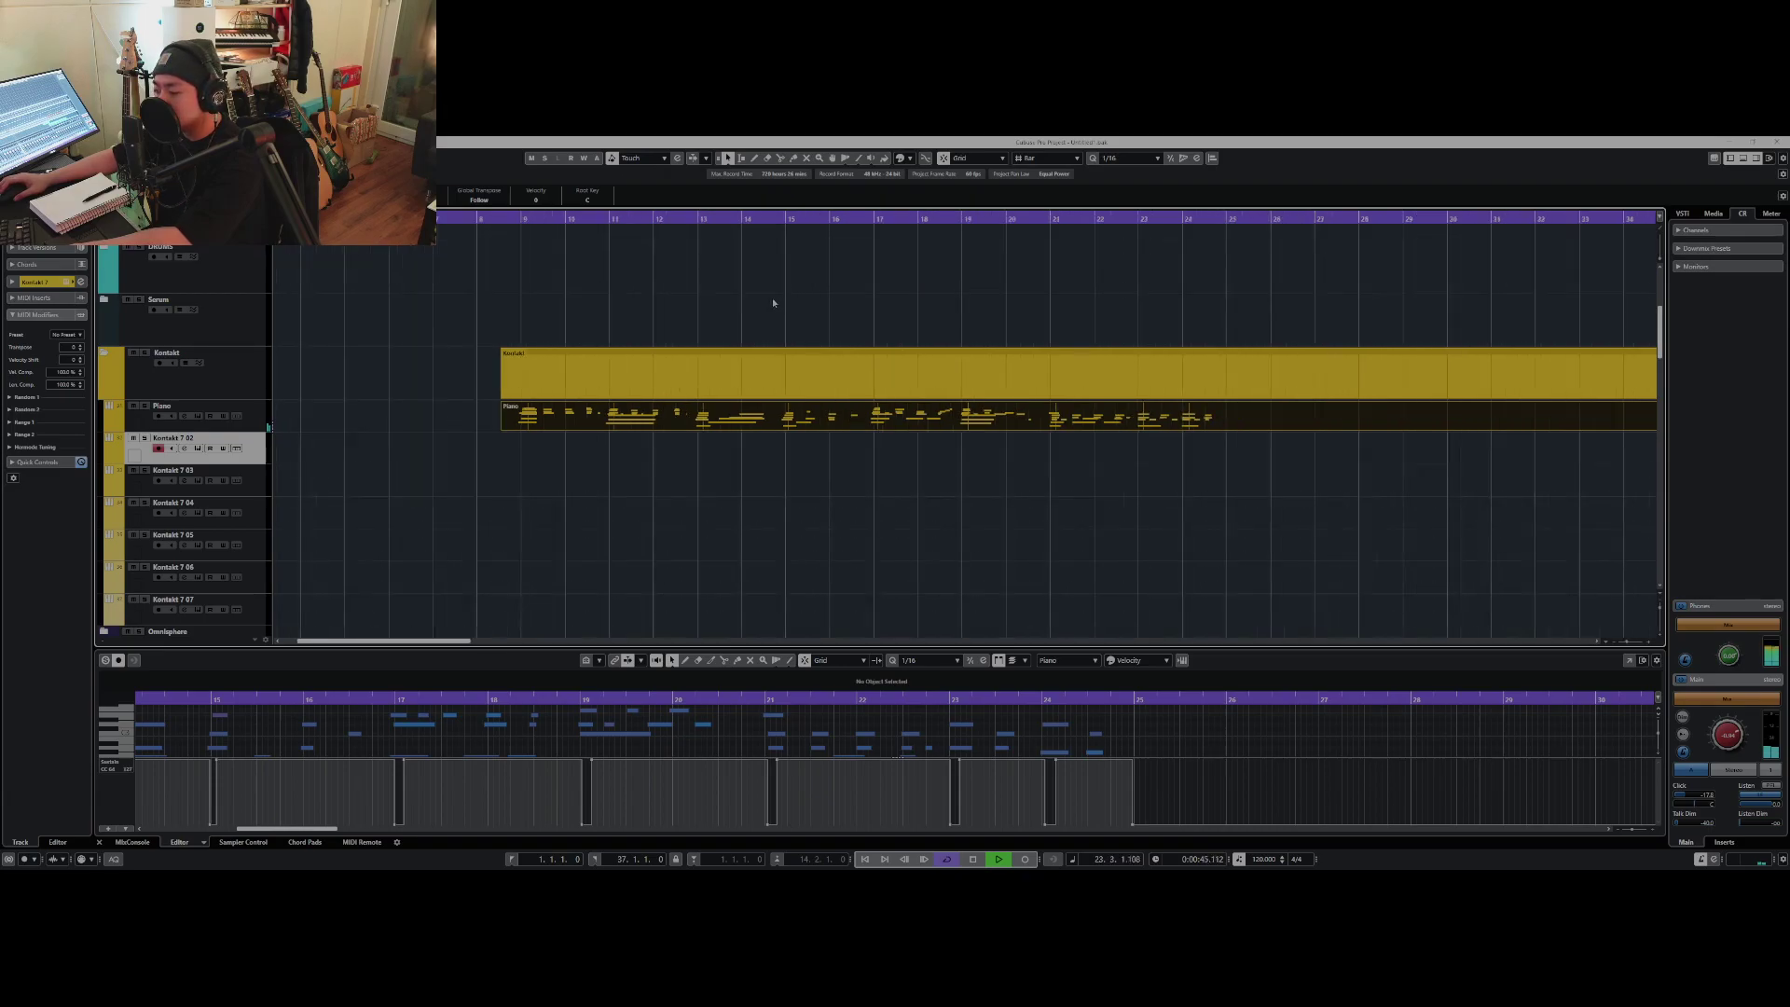
scroll(779, 315, "down", 1)
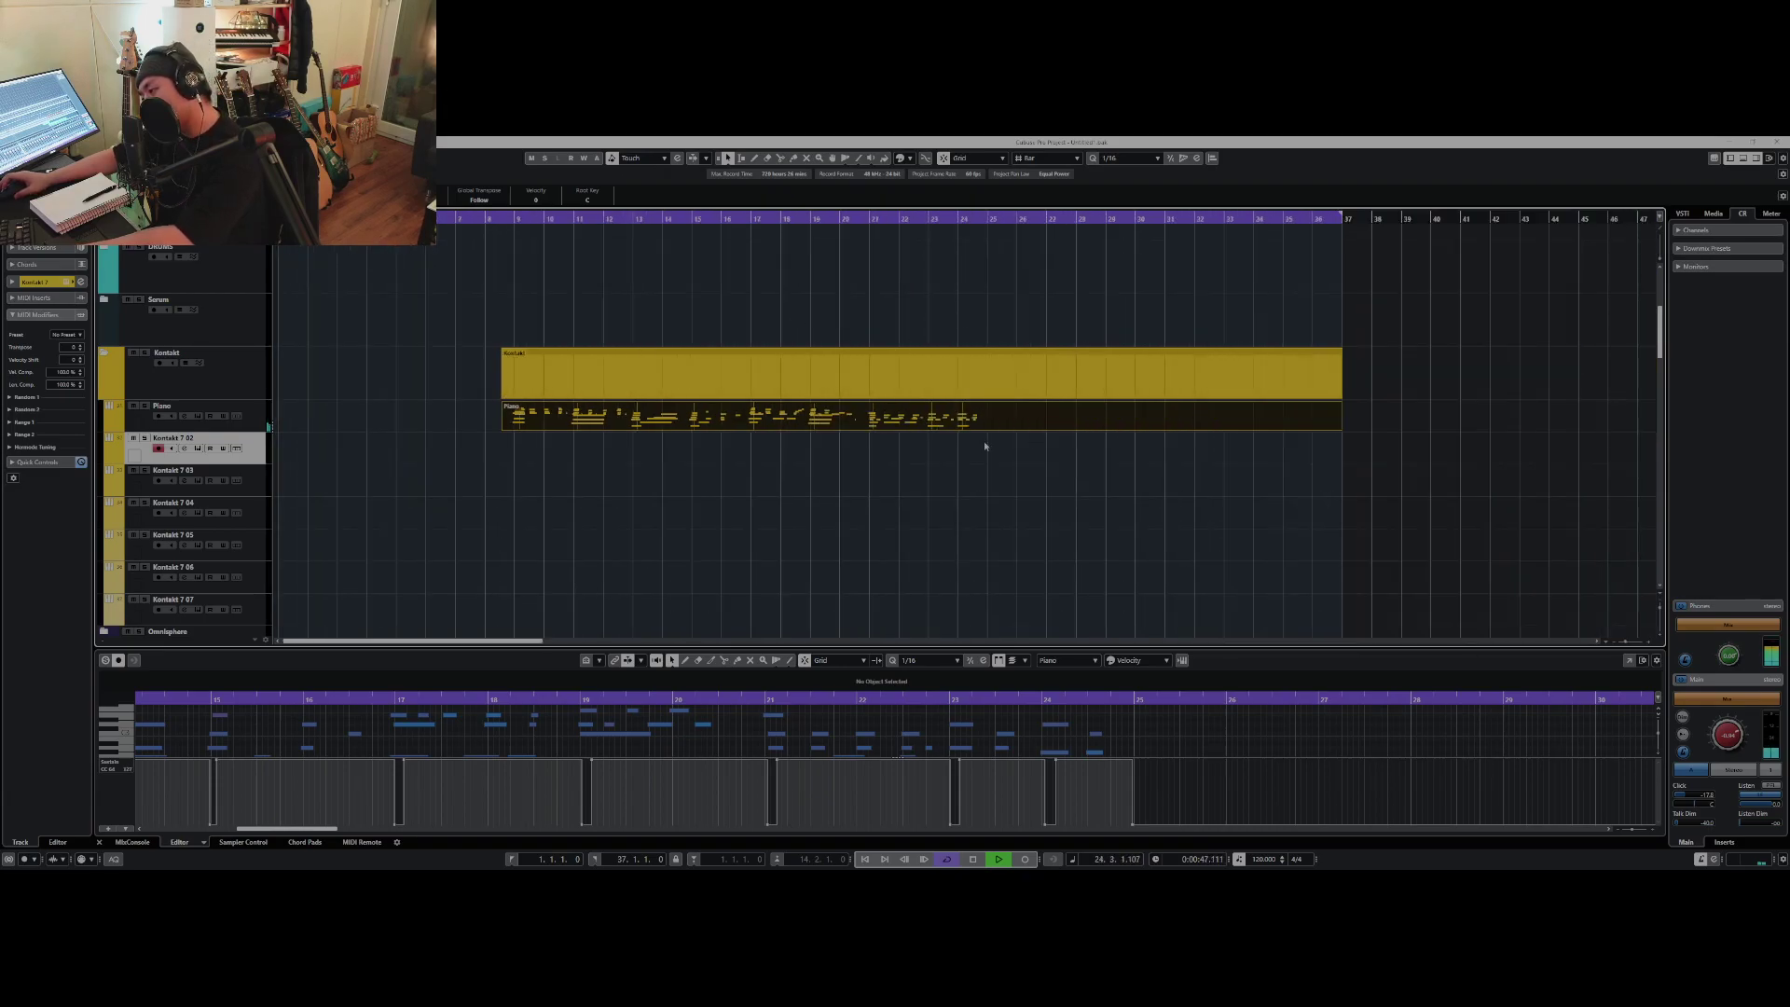
scroll(979, 446, "up", 3)
scroll(981, 438, "down", 1)
key("space")
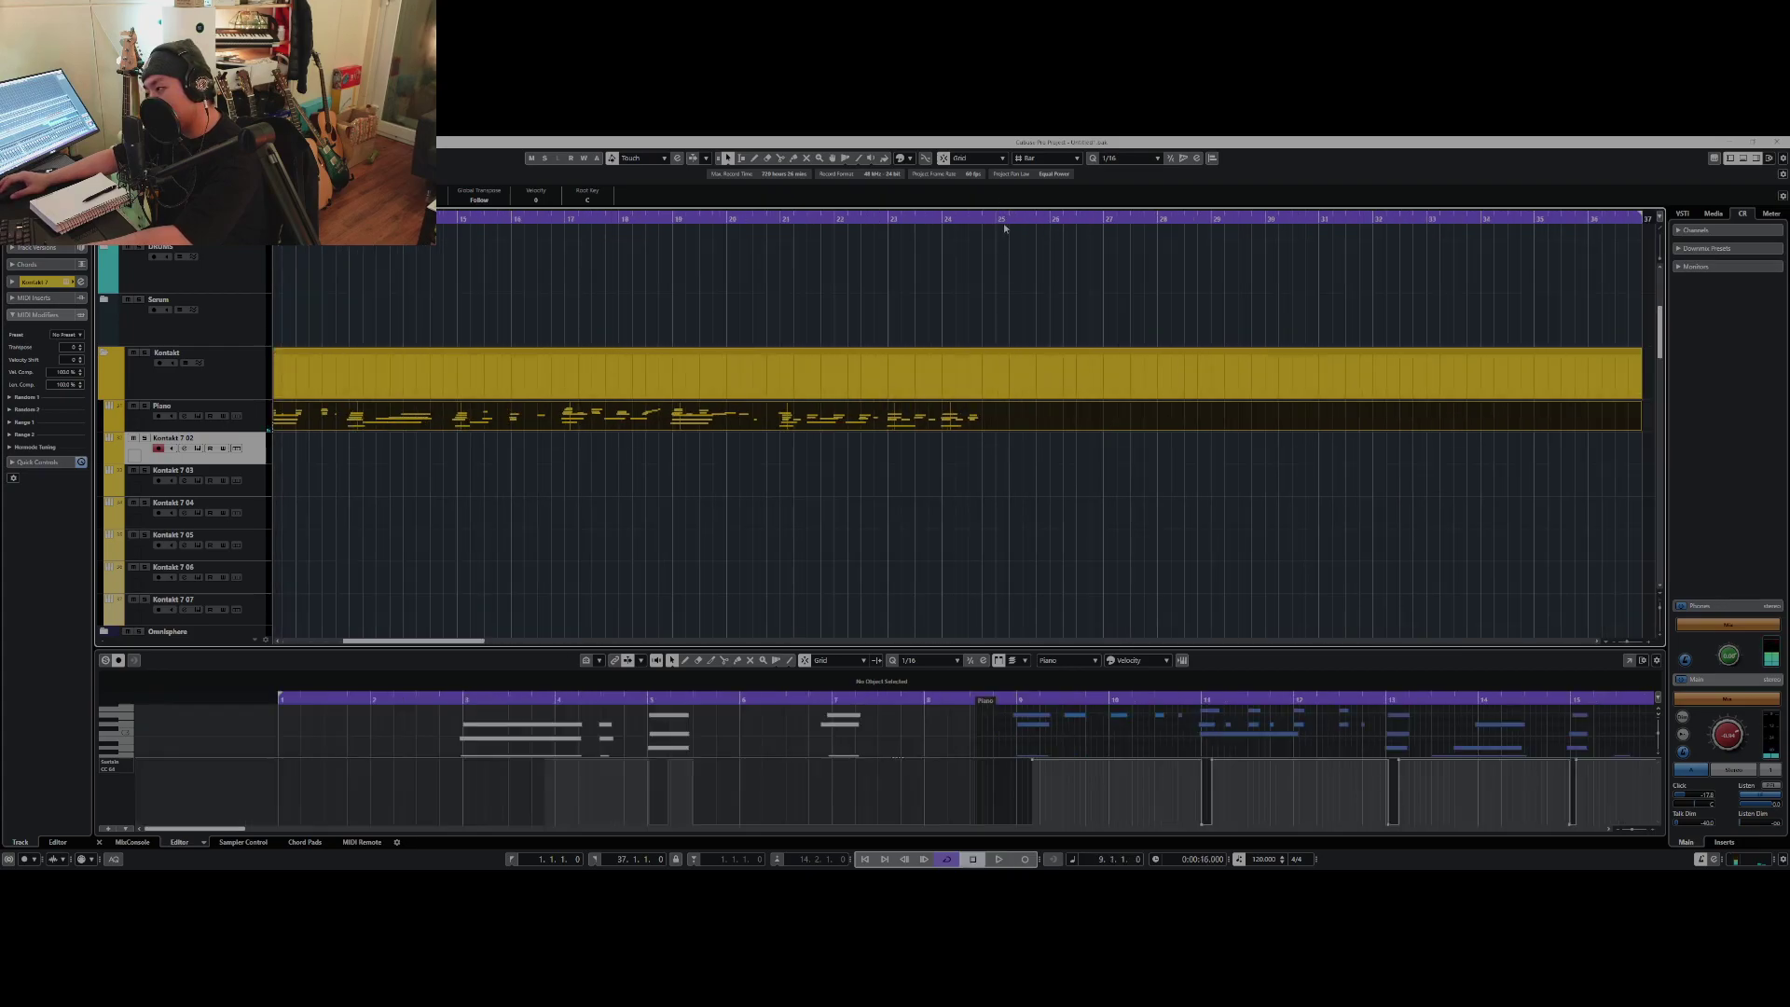
- Try recording from bar 25 on the Kontakt 7 02 track and undo the take
left_click(994, 219)
key("KP_Multiply")
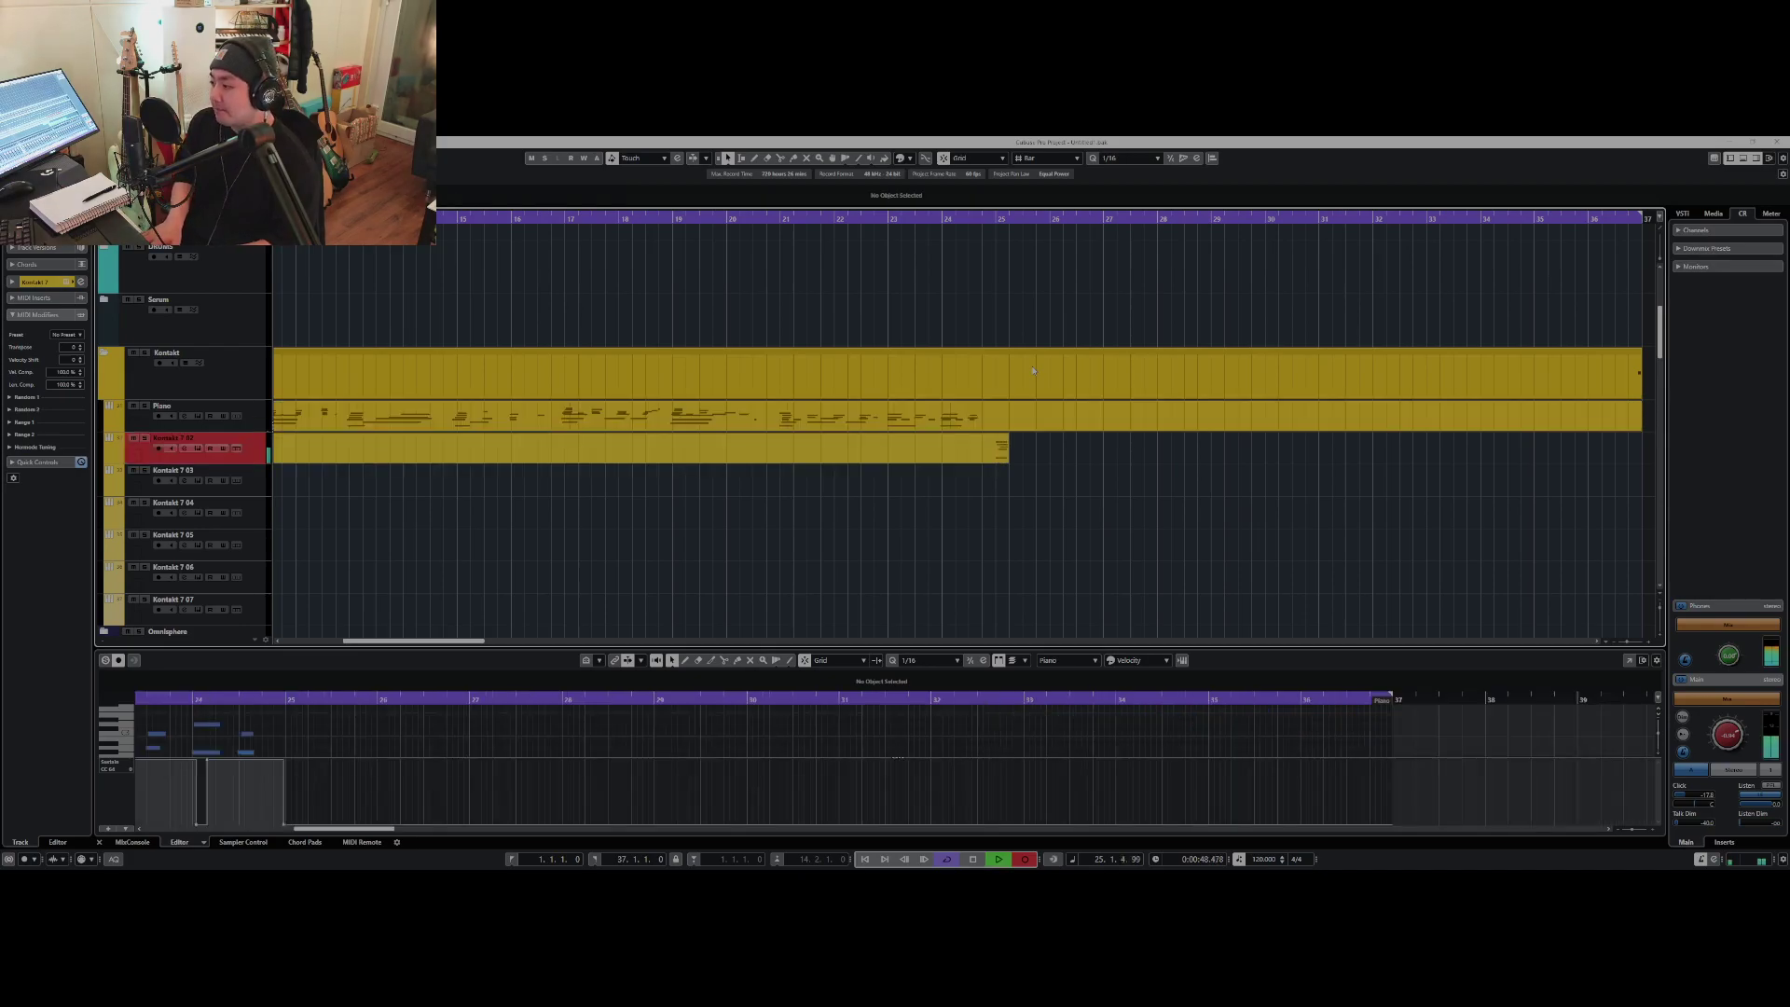
key("space")
key("ctrl+z")
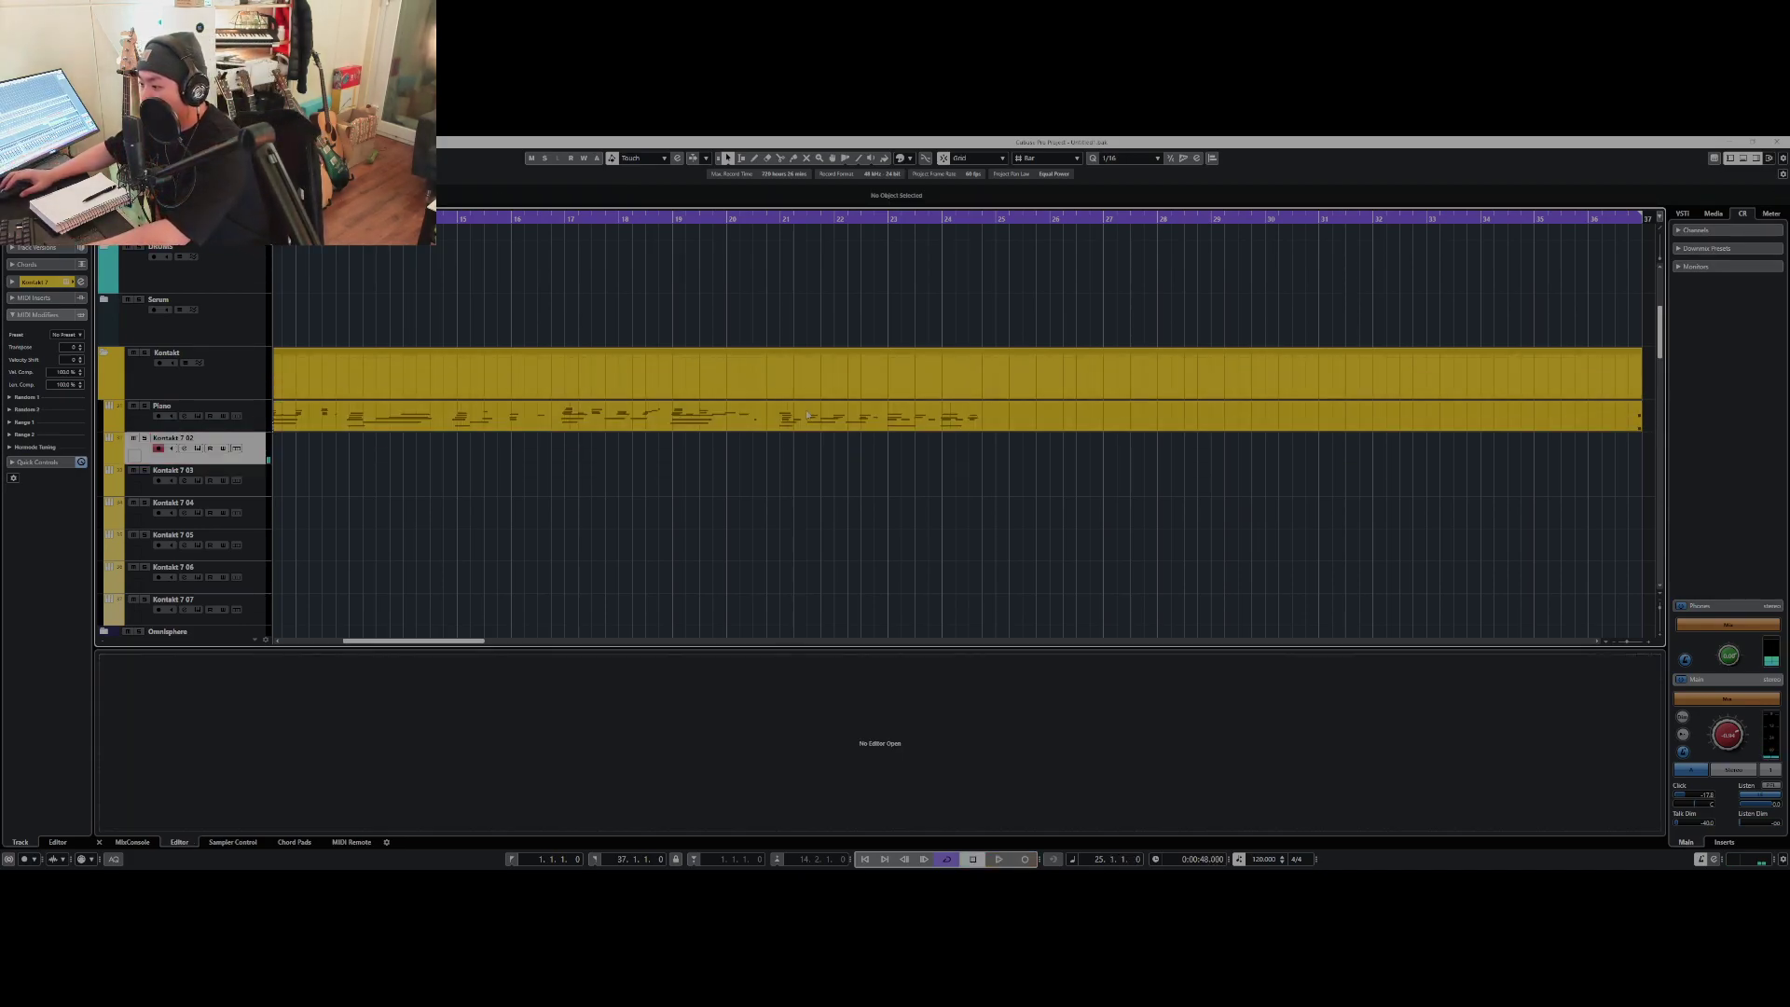
- Record a continuation on the Piano track from bar 25
left_click(262, 414)
key("h")
key("KP_Multiply")
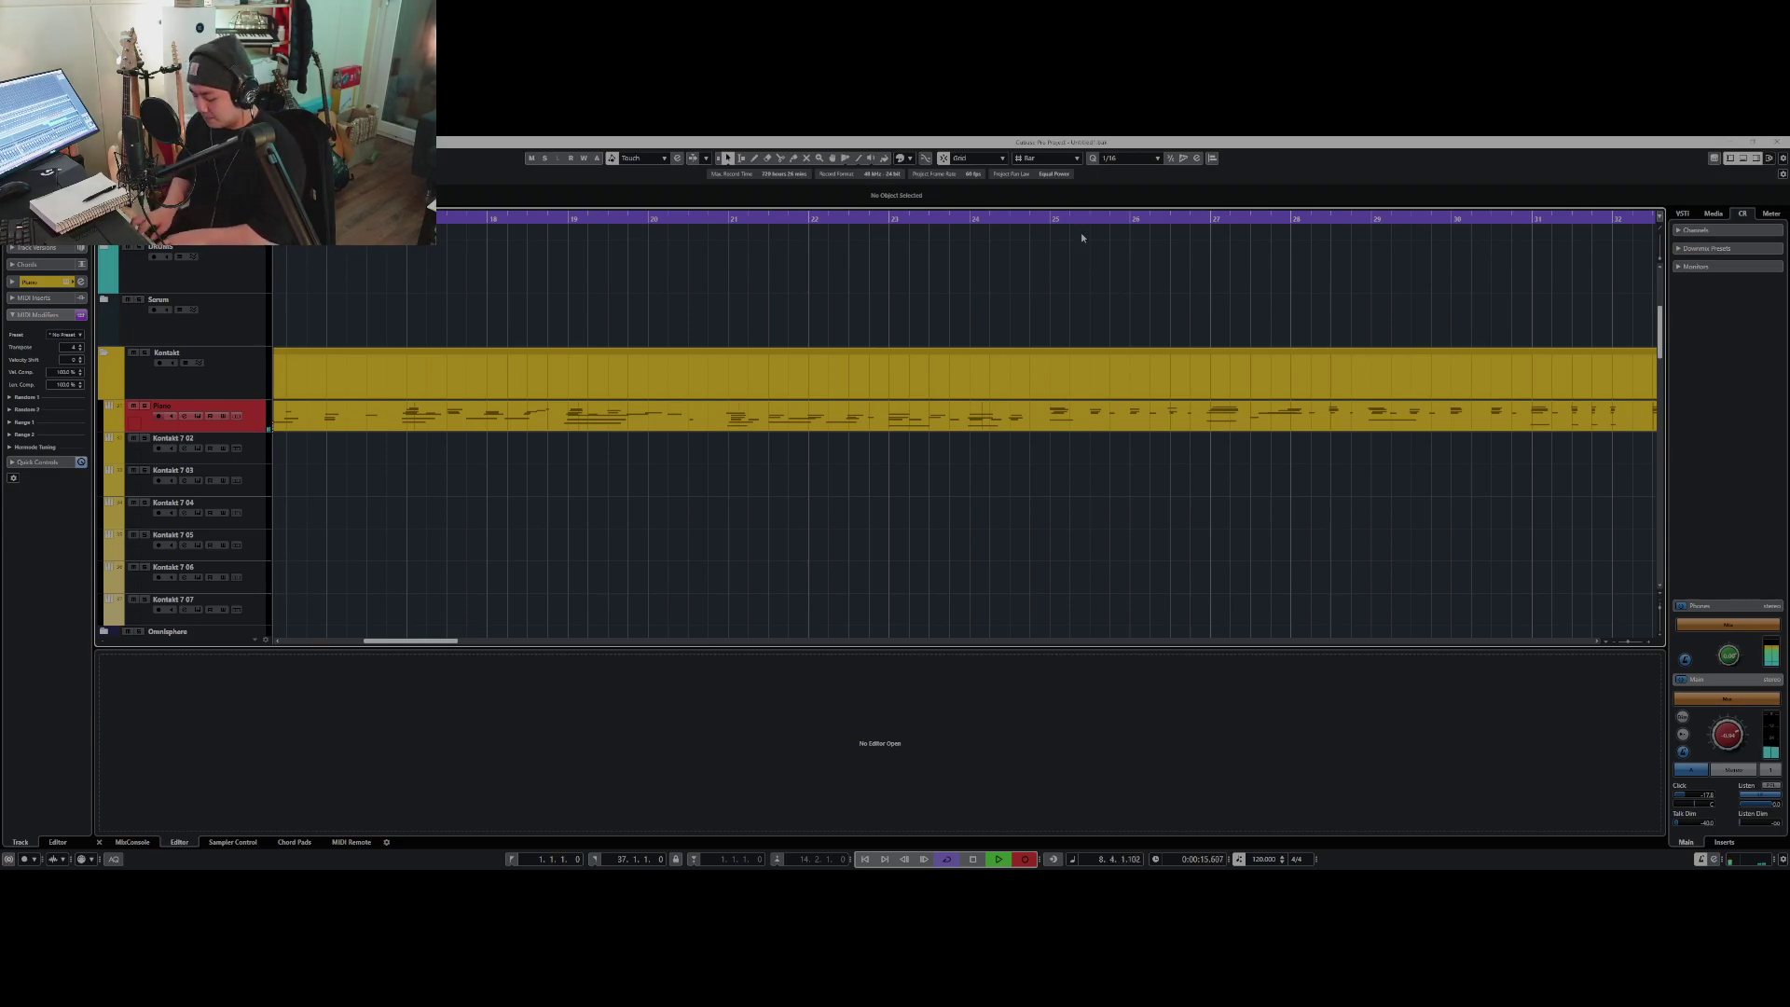
key("space")
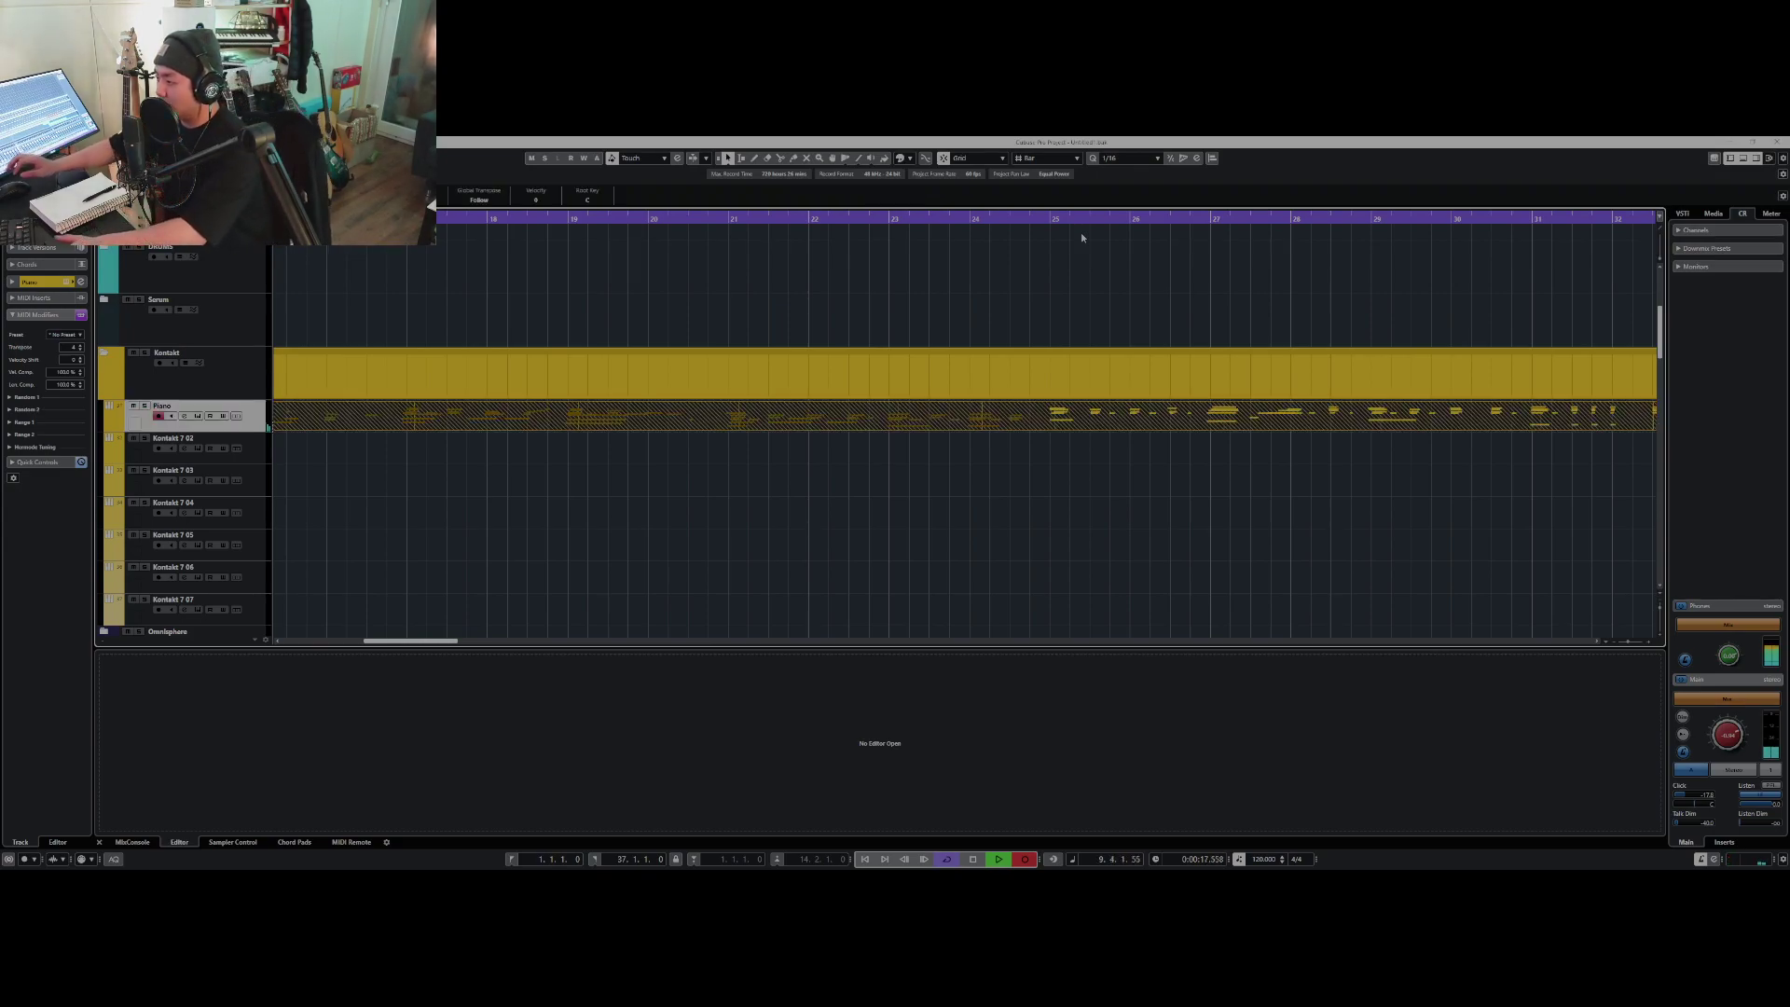
- Discard the take recorded from bar 25 and extend the end of the cycle range to bar 48
key("g")
key("g")
left_click(1103, 268)
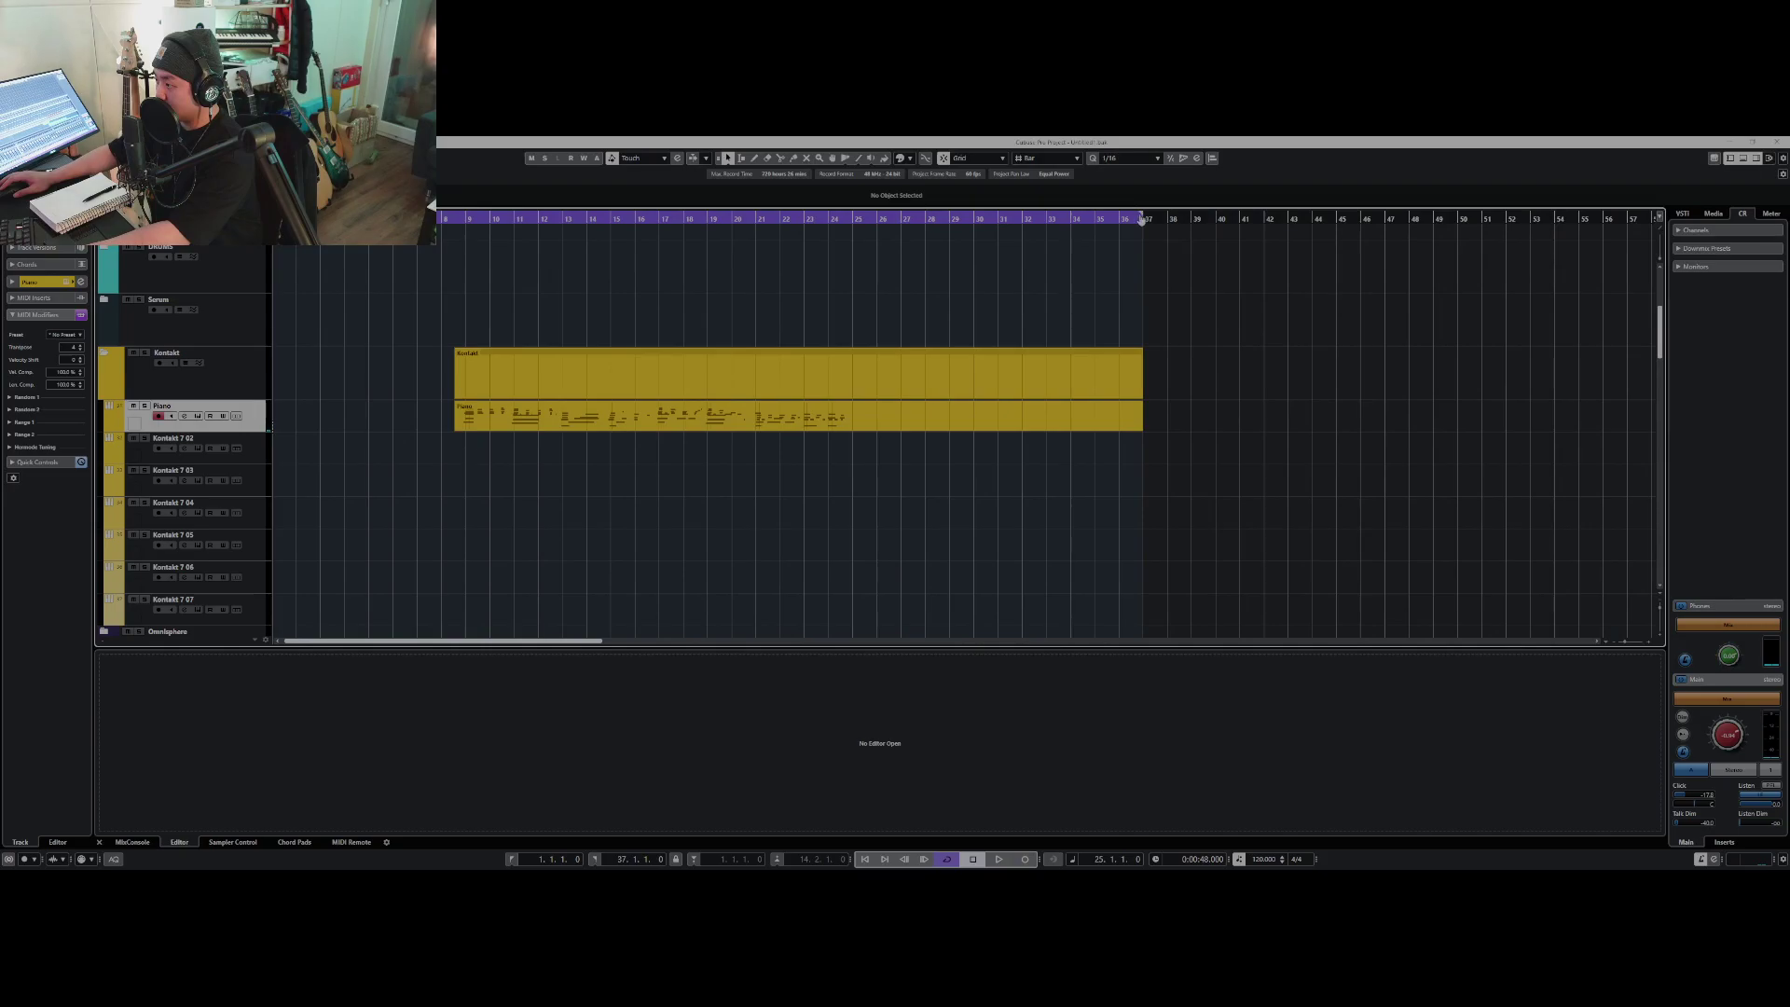
left_click_drag(1143, 218, 1410, 218)
key("g")
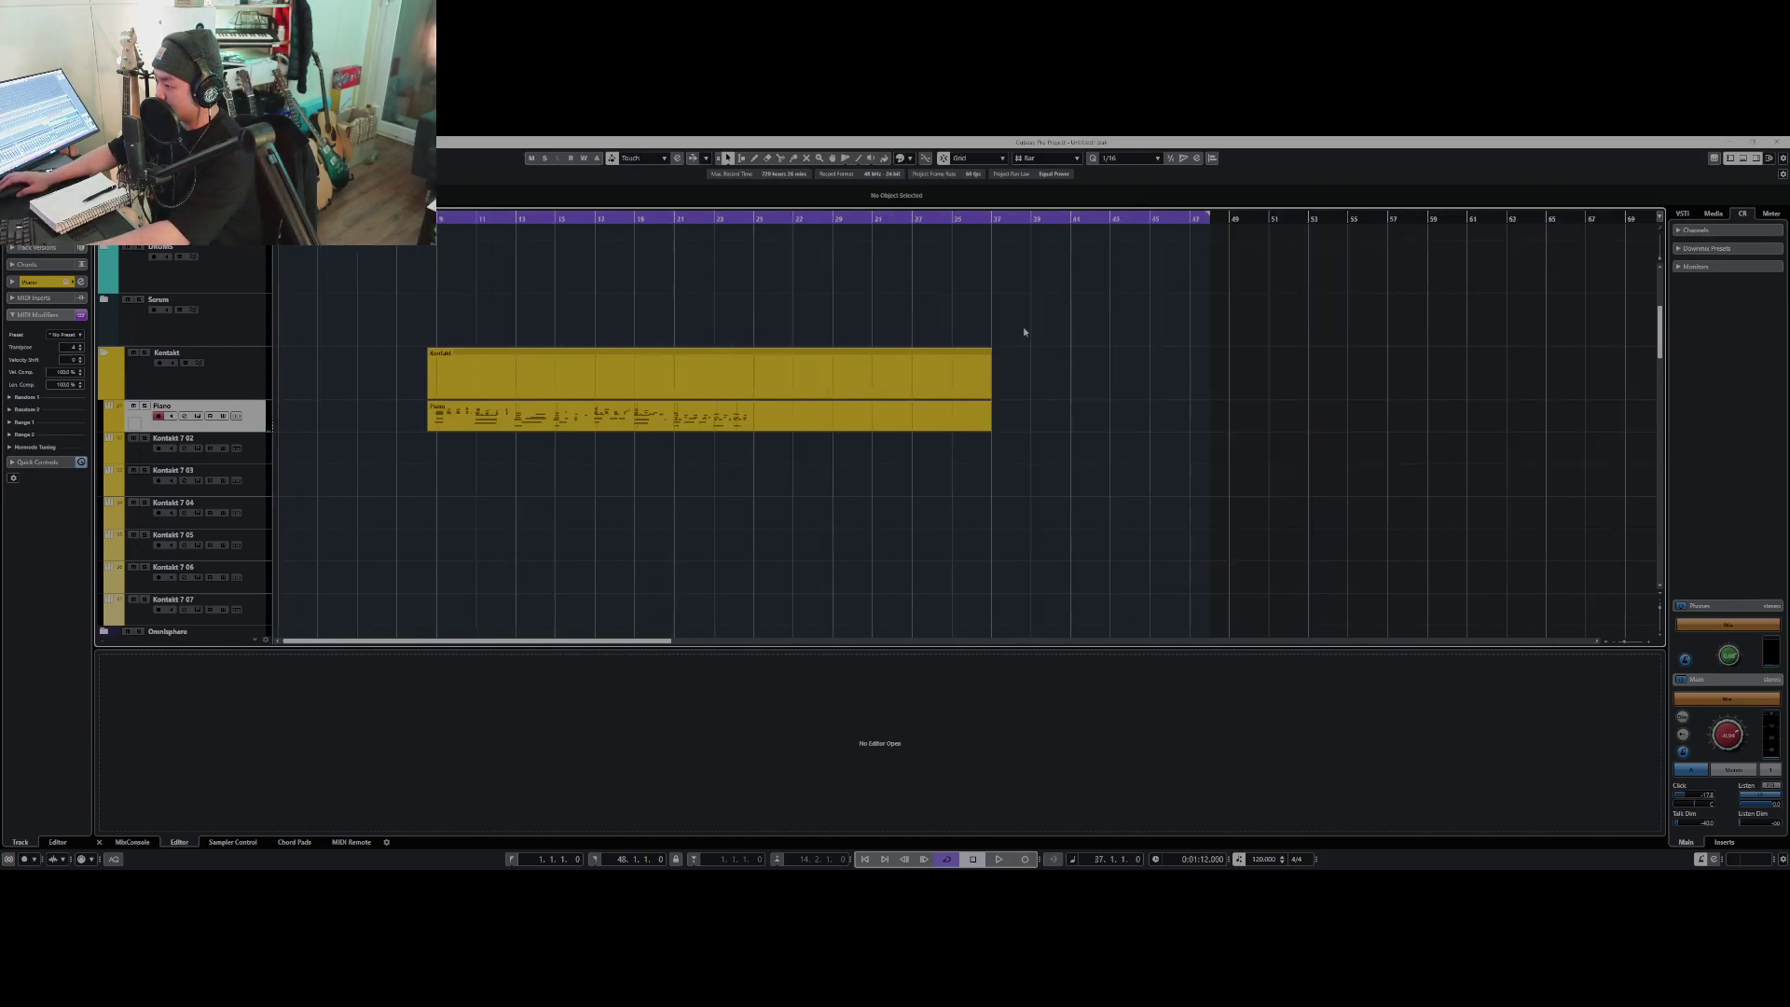
- Play back the Piano track's passage leading into bar 25 to check where the two takes meet
key("space")
left_click_drag(817, 219, 720, 328)
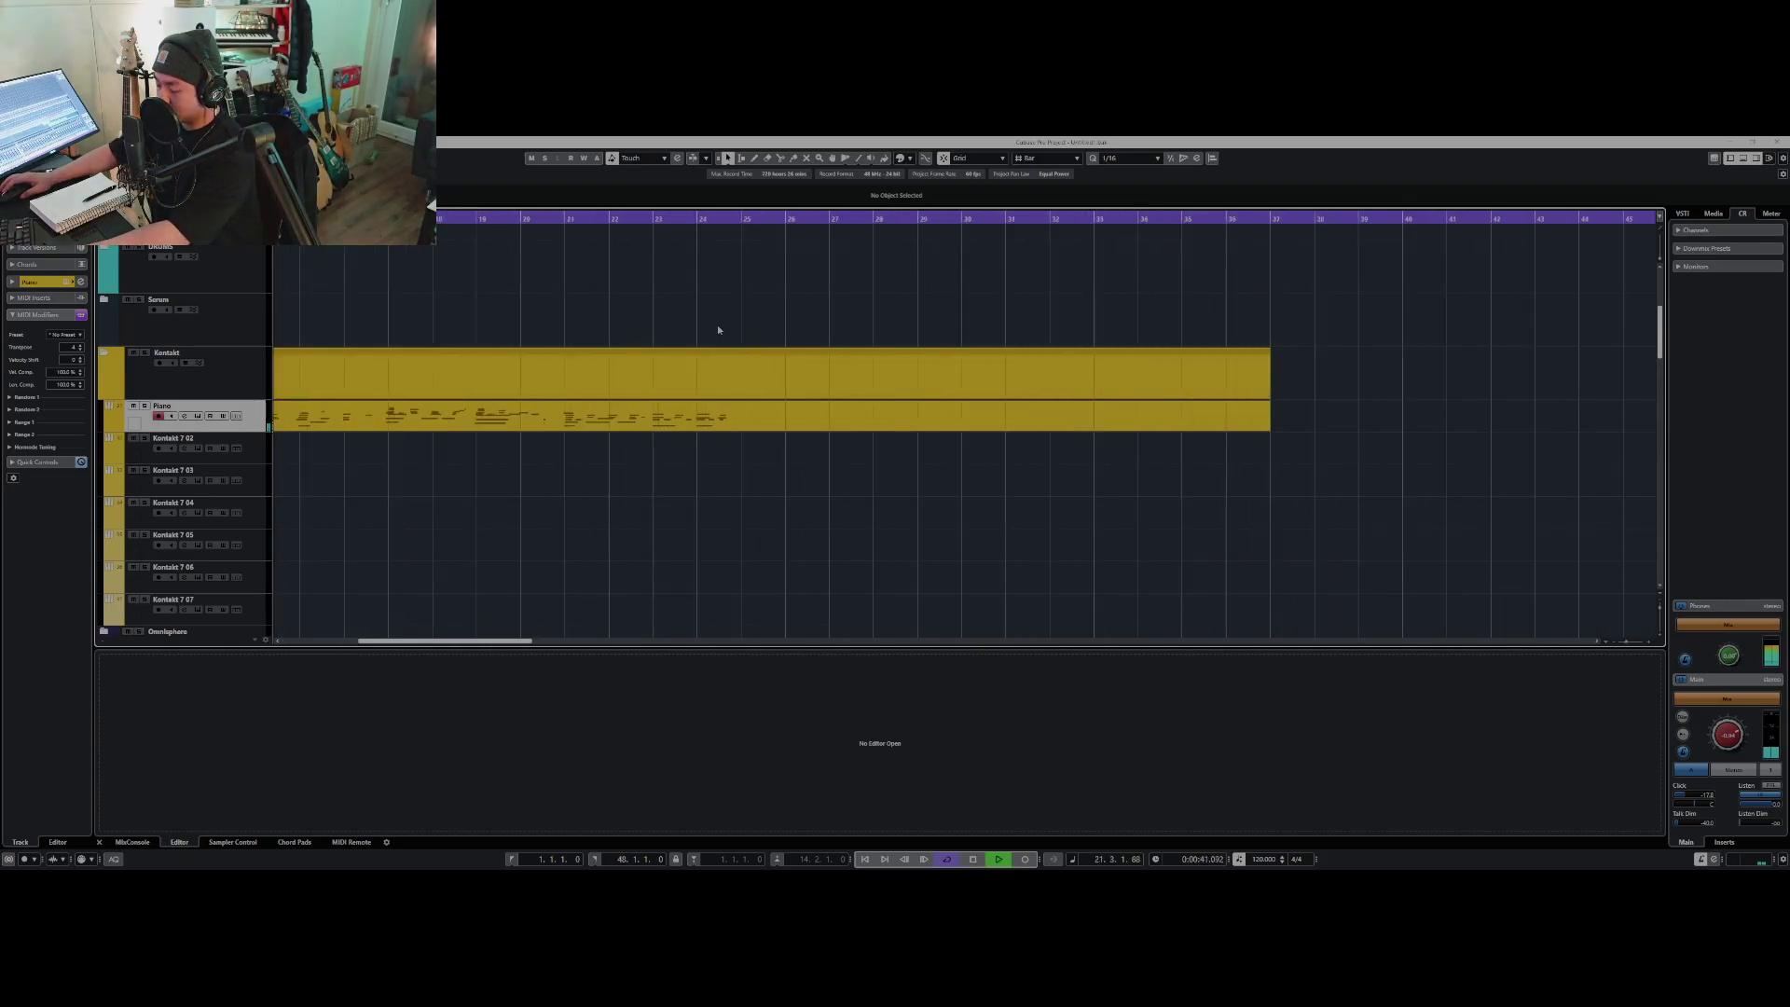
key("space")
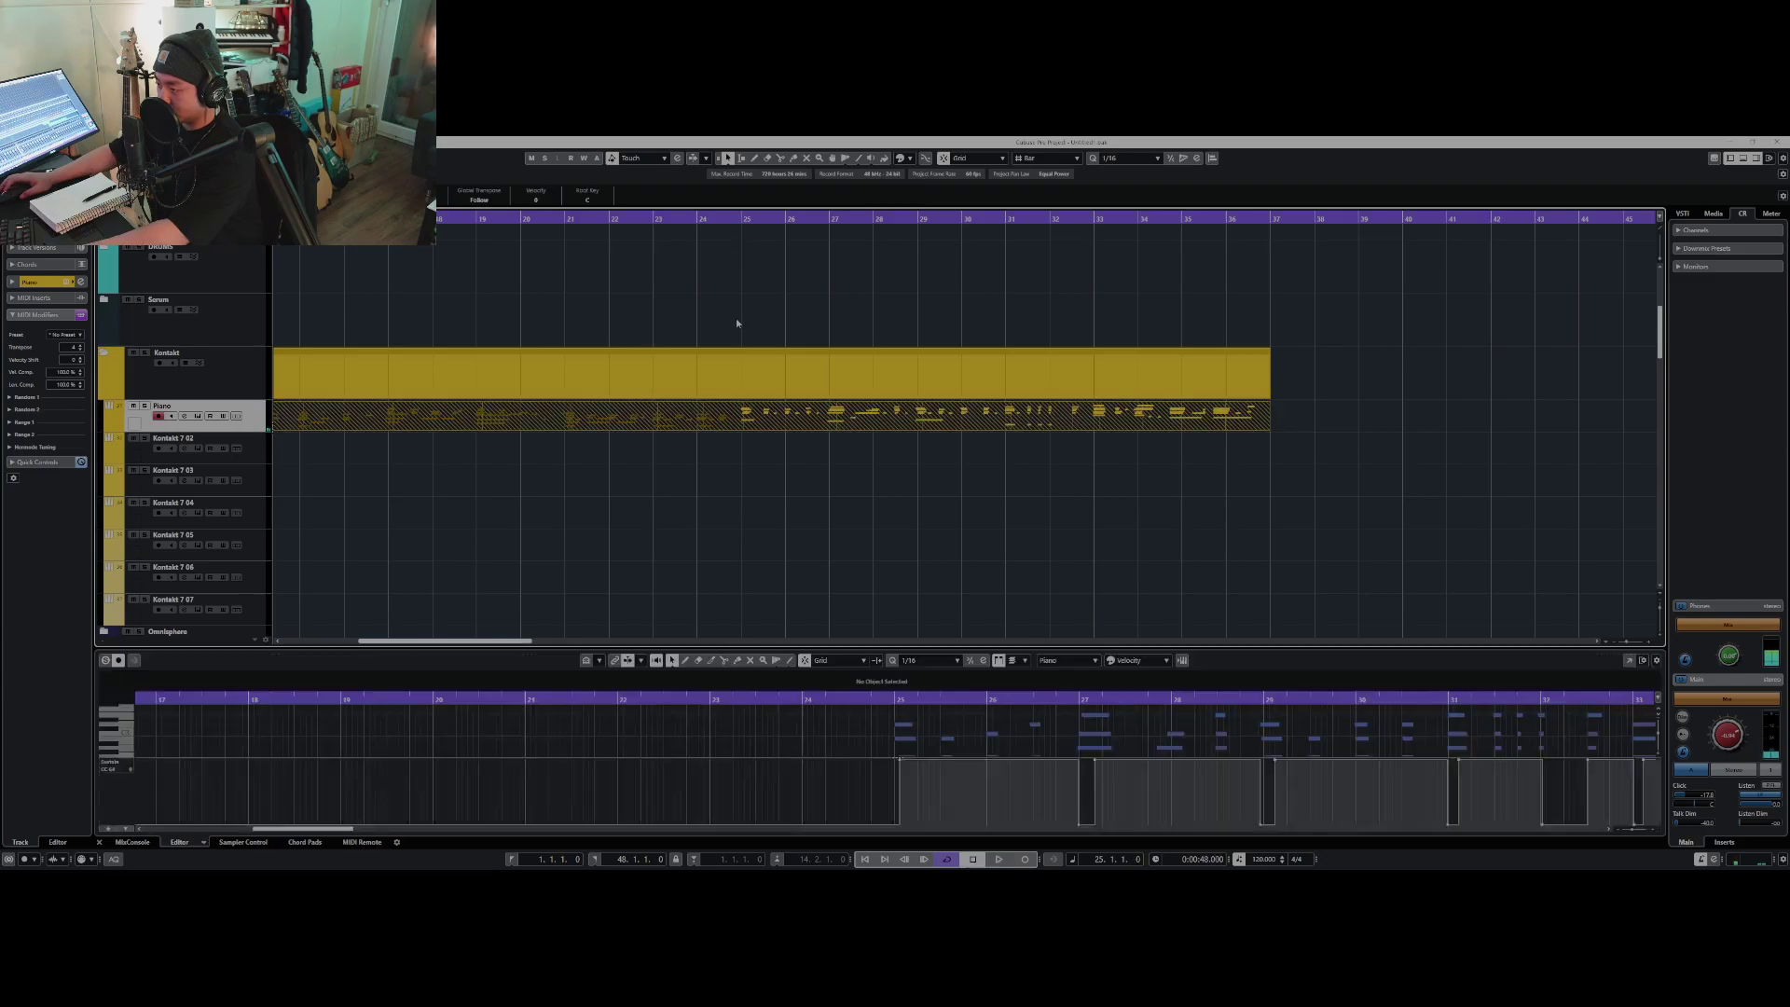
- Trim the start of the second Piano take to about bar 24 and join it with the first take
key("g")
left_click(301, 442)
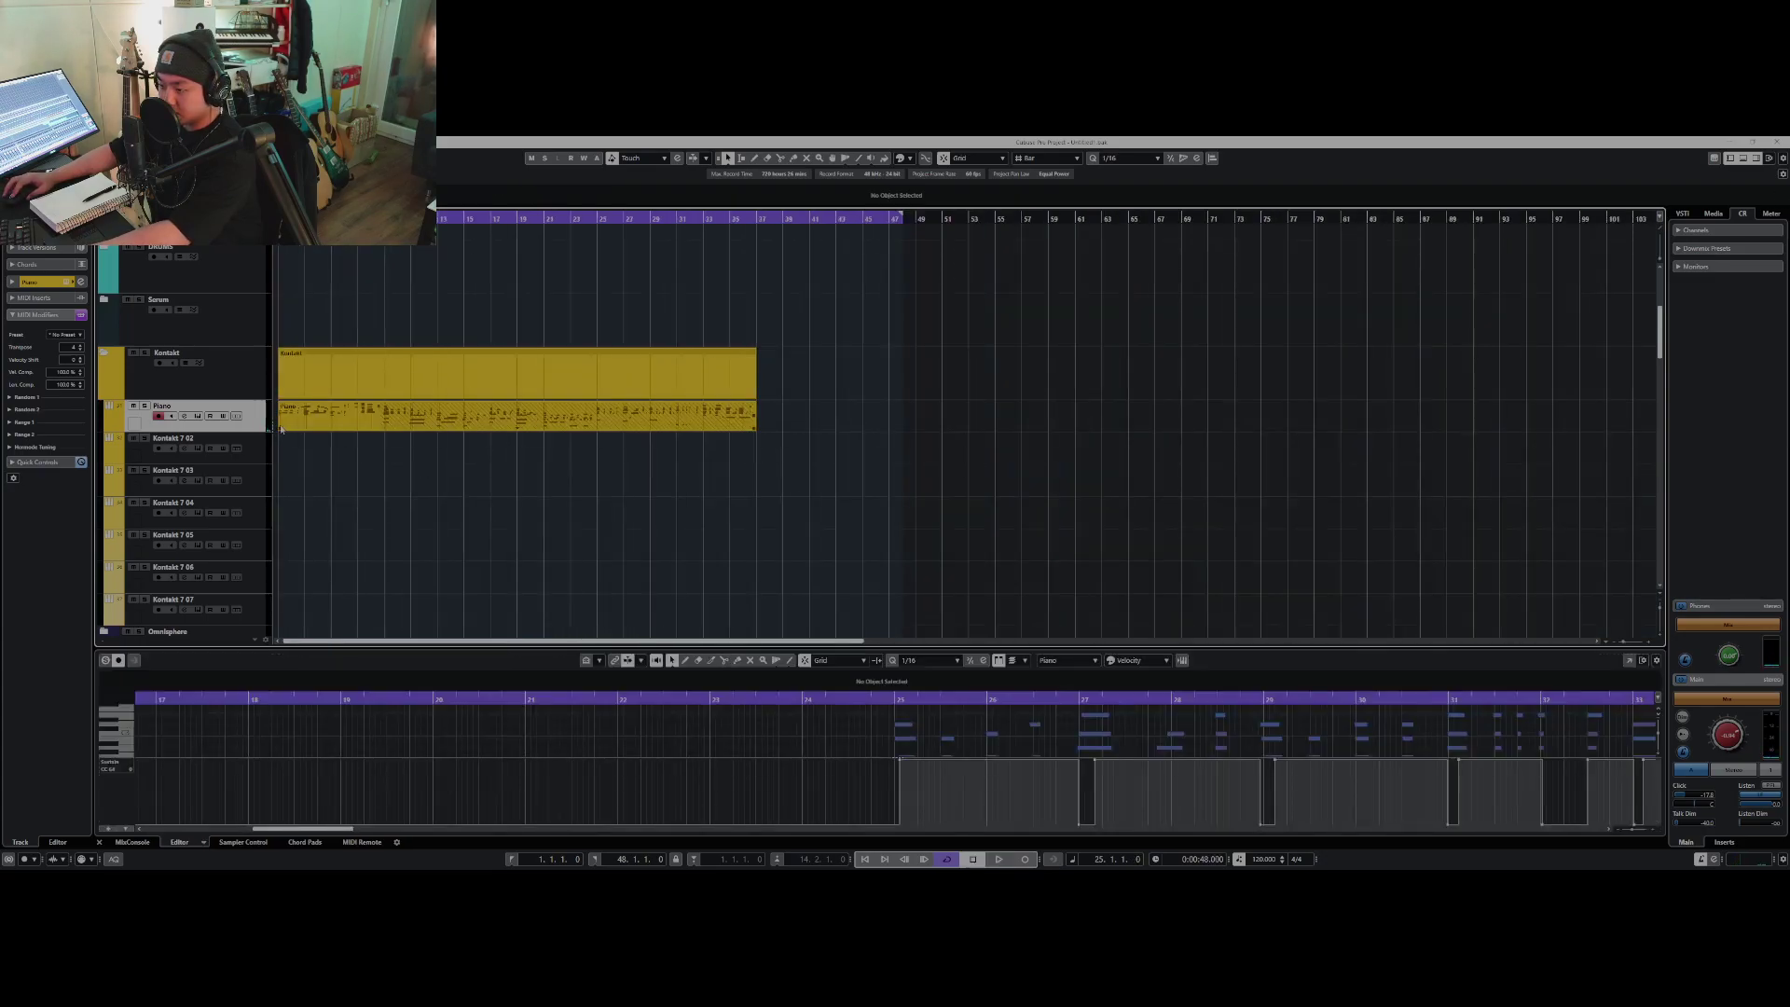
left_click(596, 416, "alt")
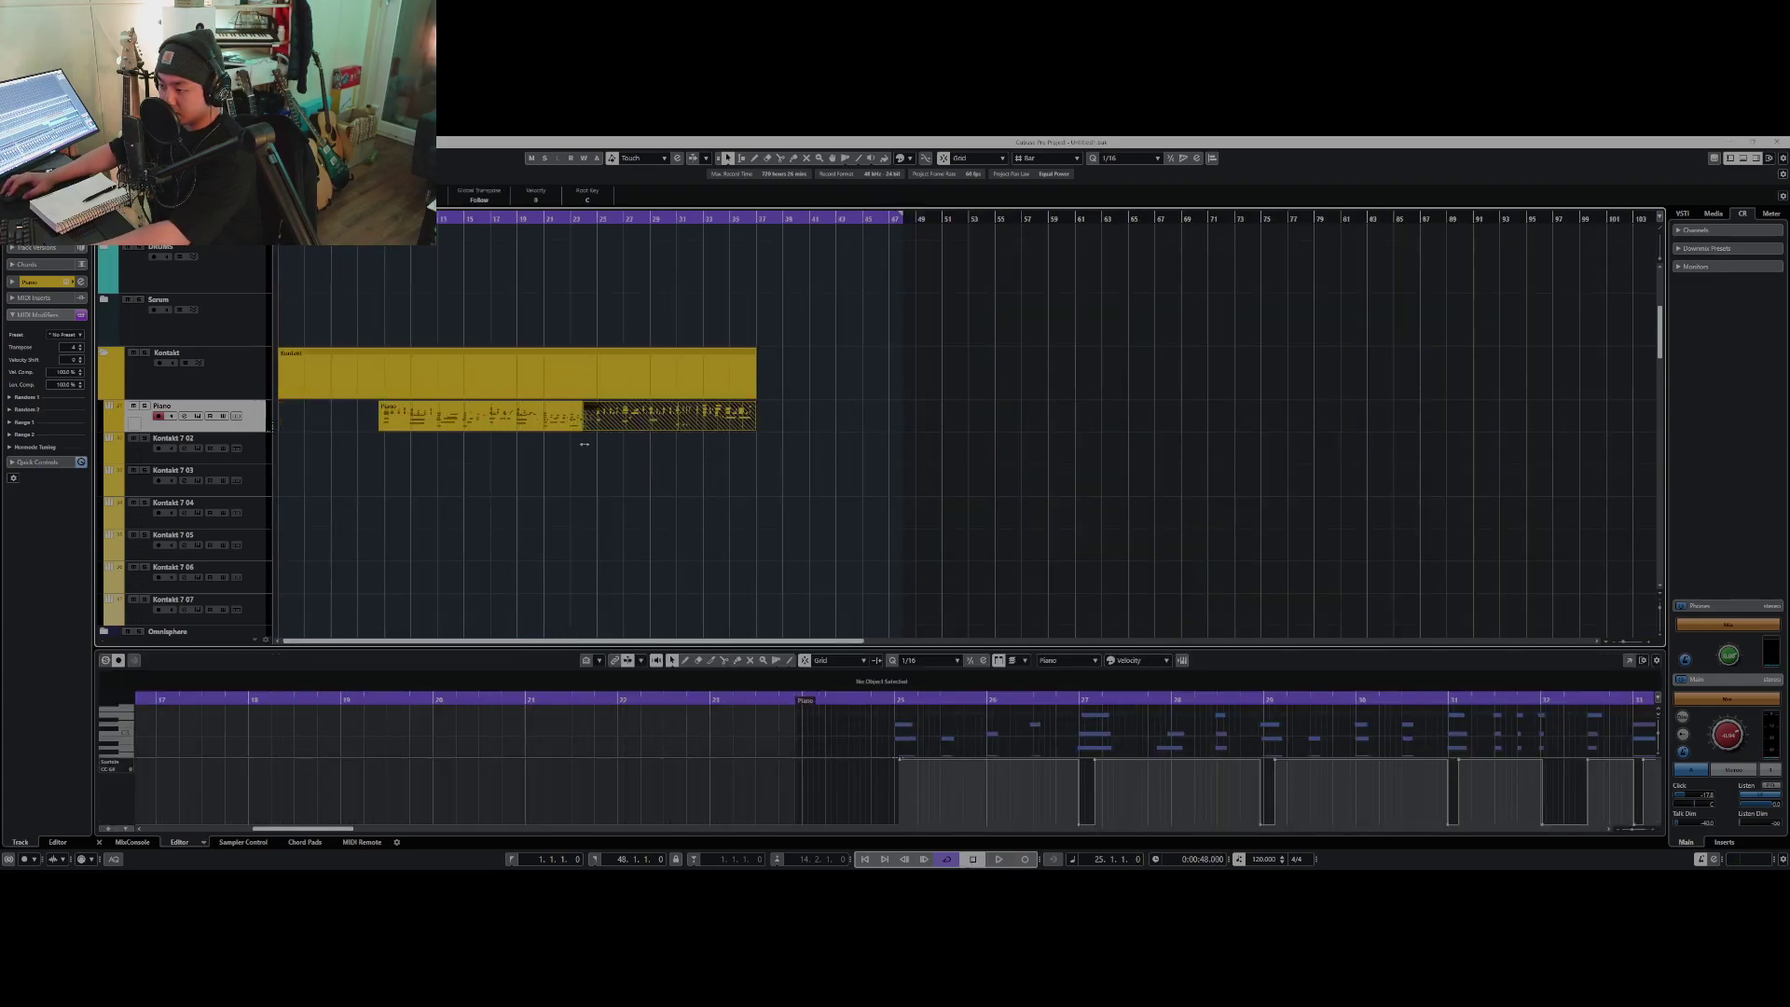
key("h")
key("h")
key("space")
key("h")
left_click(595, 446)
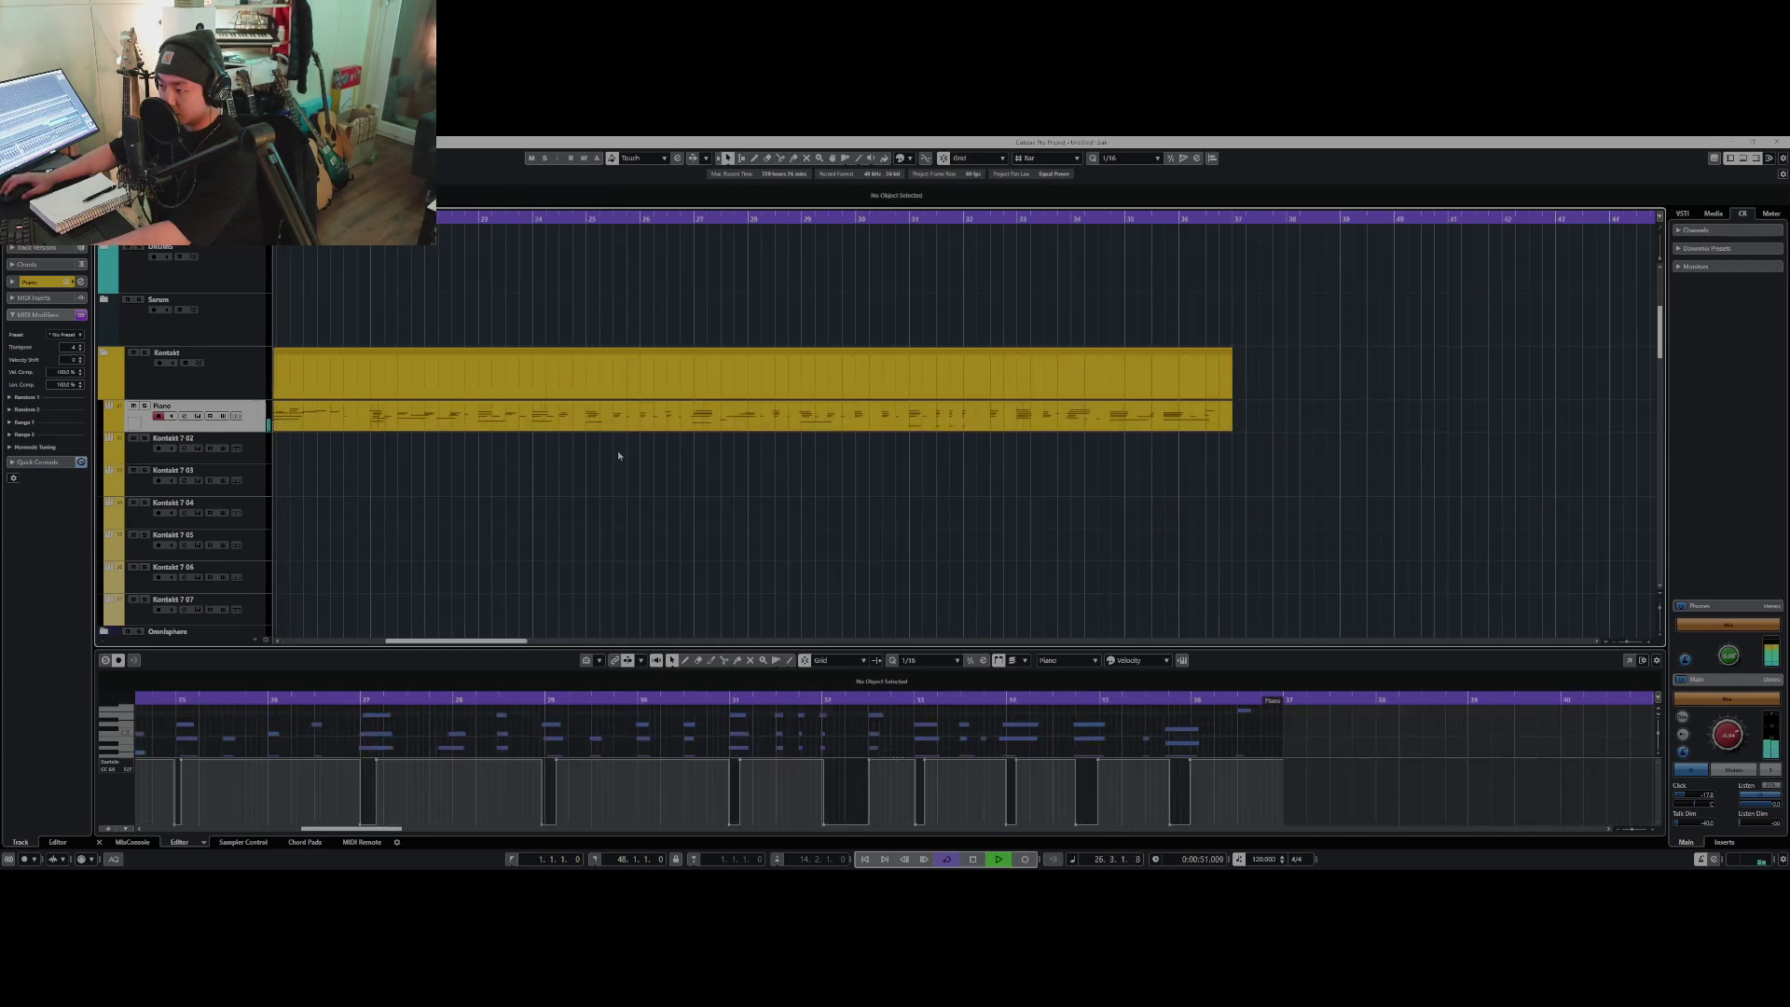
- Listen to the Piano continuation up to bar 33 and shorten the part's end to just before bar 33
key("g")
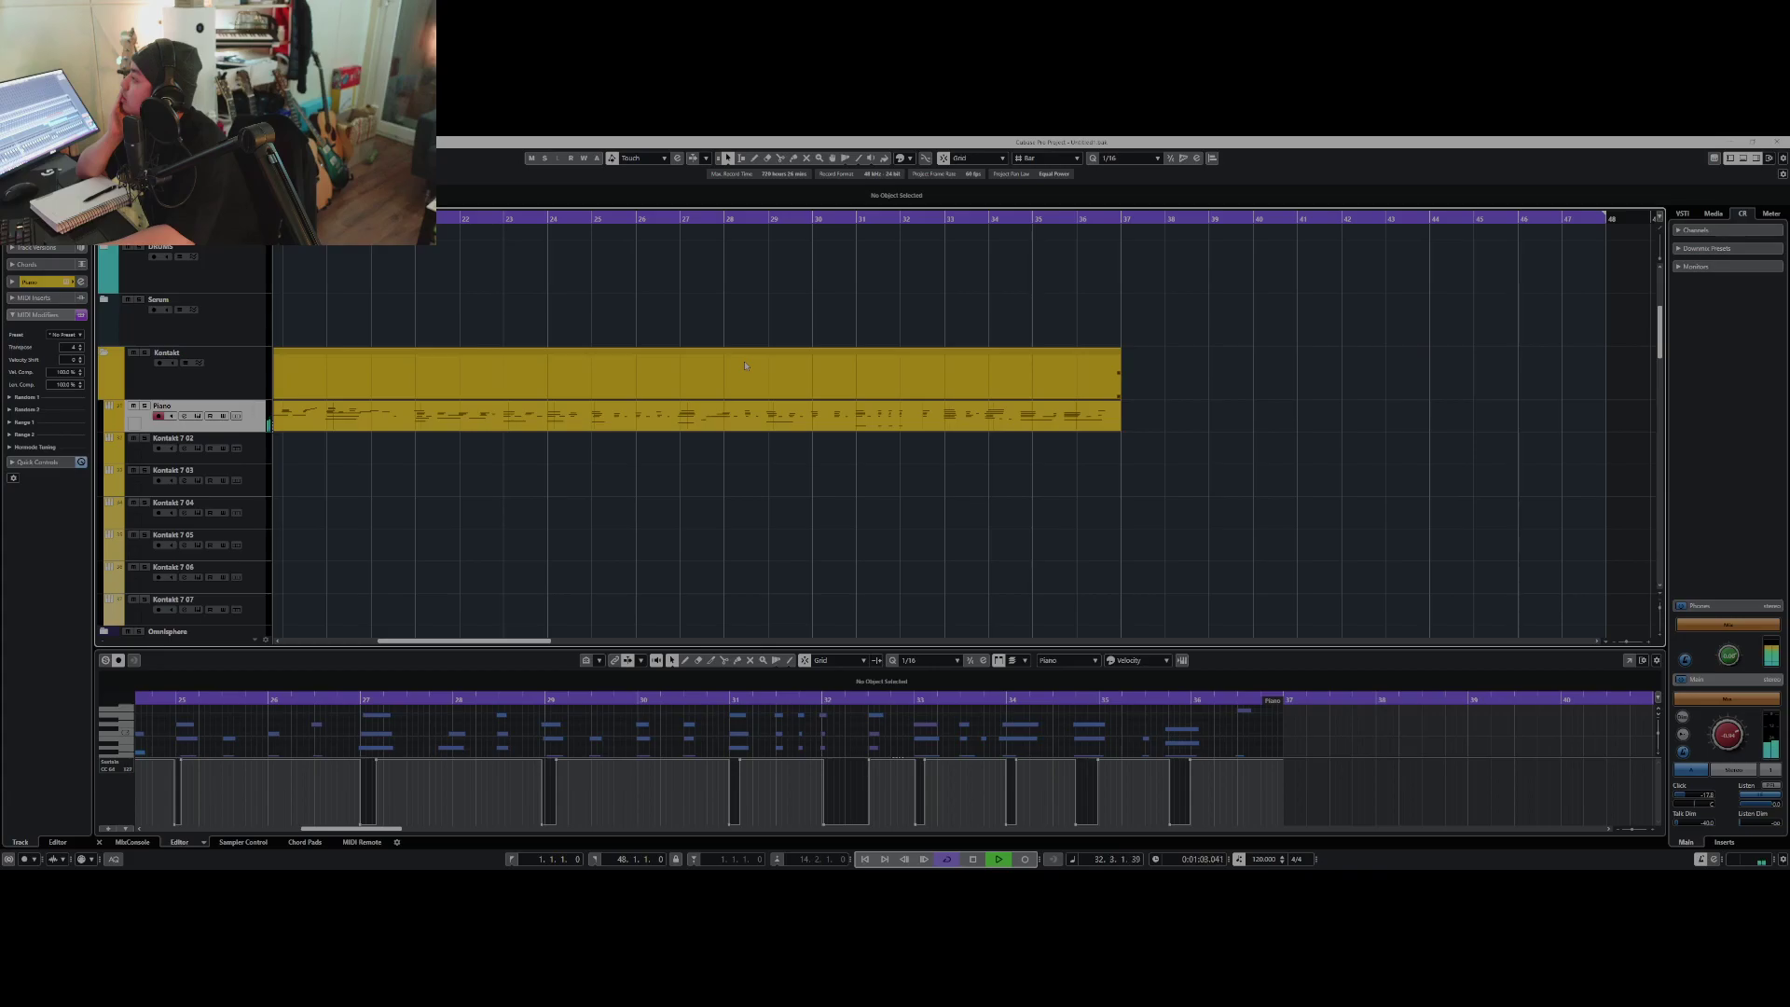
scroll(1097, 454, "down", 2)
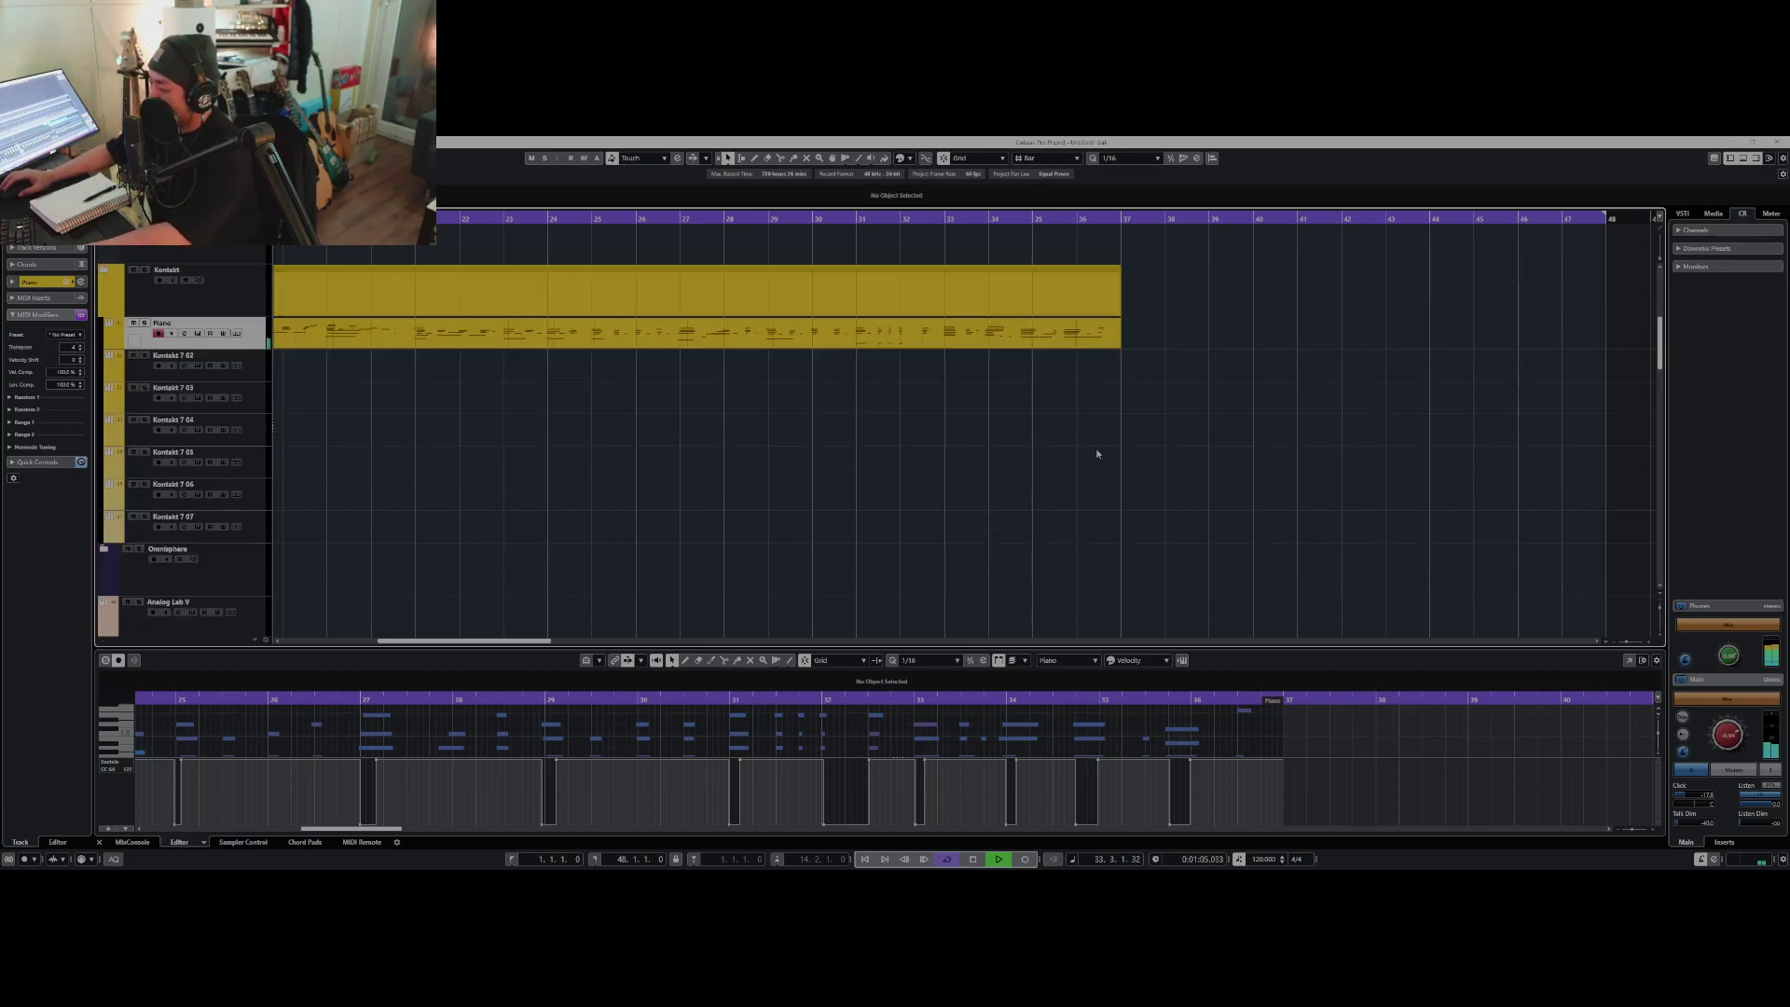
key("space")
left_click_drag(1121, 345, 903, 345)
scroll(830, 244, "left", 8)
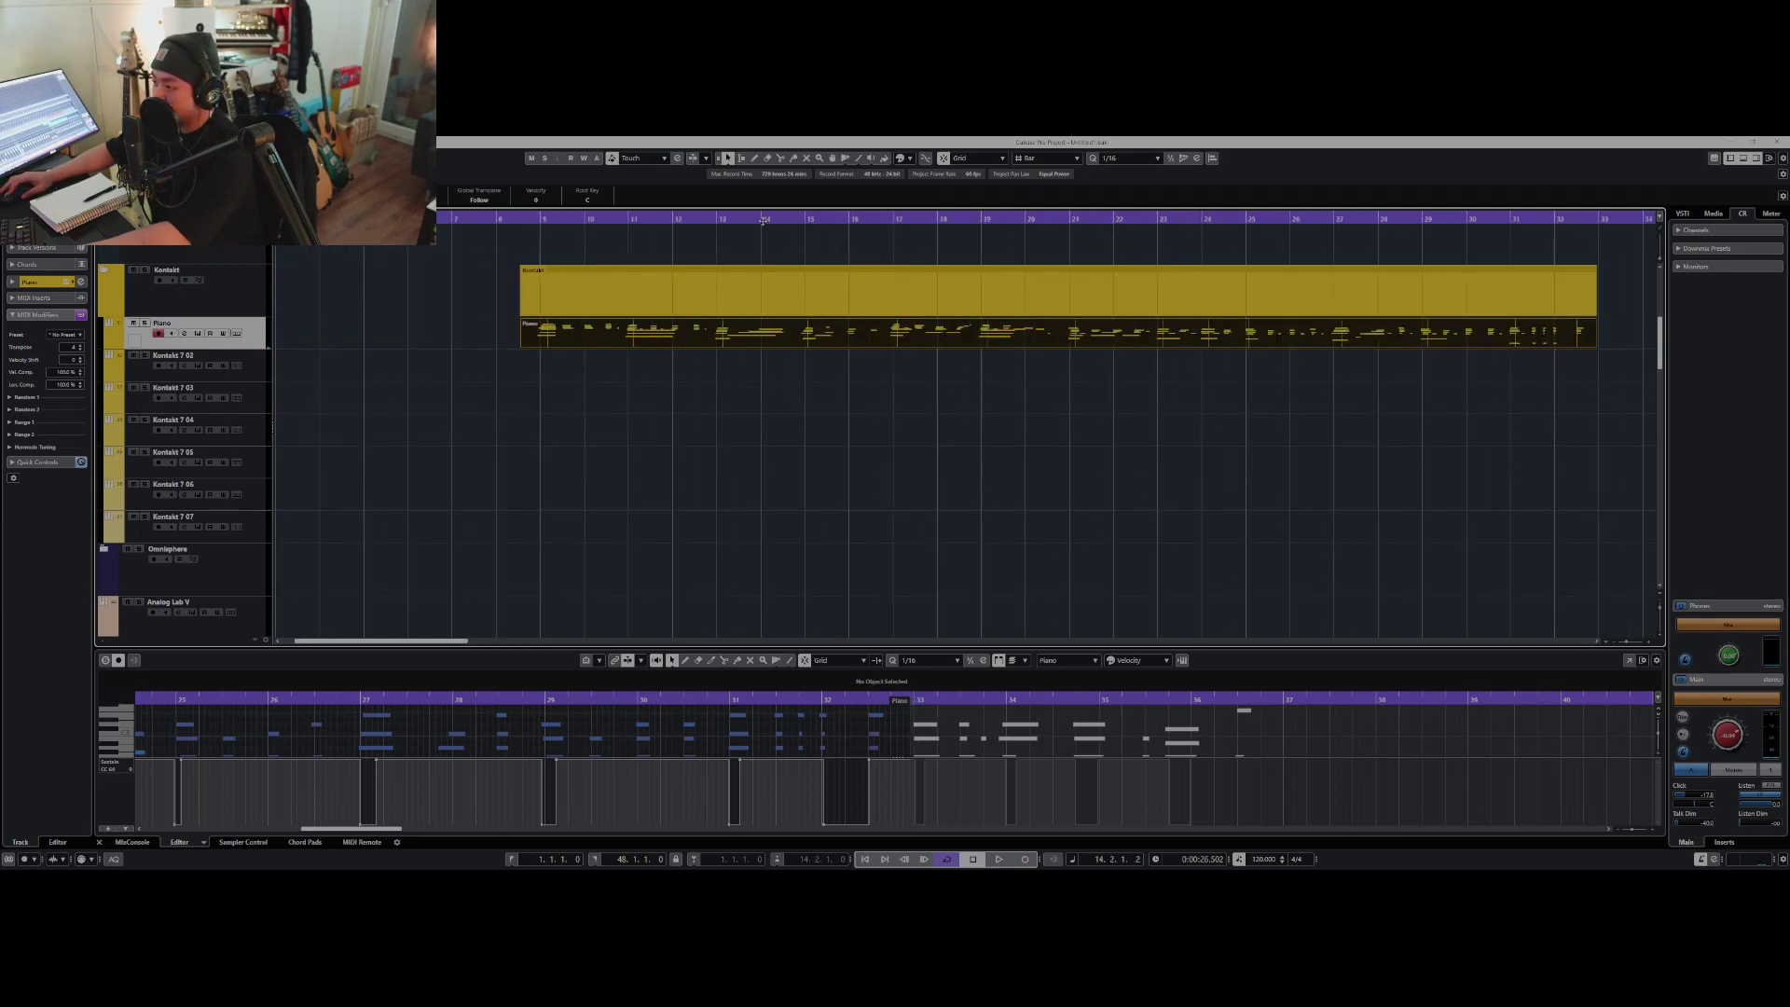
- Play back the opening bars of the shortened Piano part from bar 8 and stop playback
left_click(476, 217)
key("space")
key("h")
key("g")
key("g")
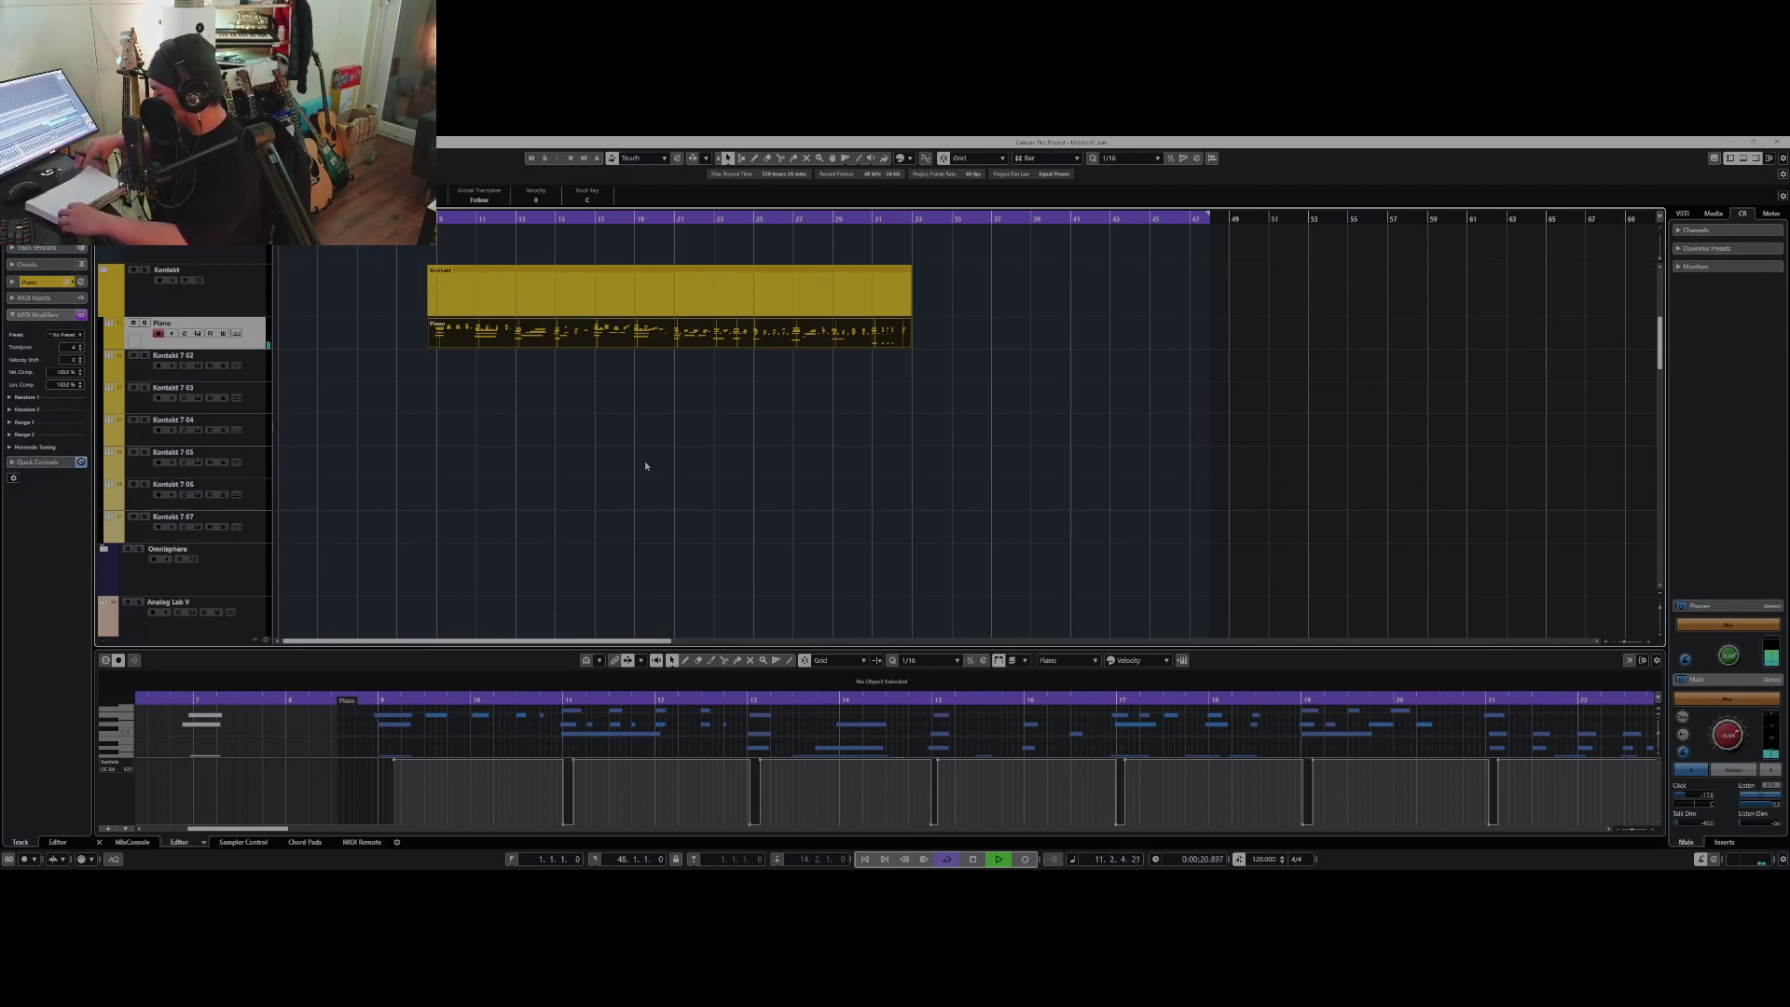
key("space")
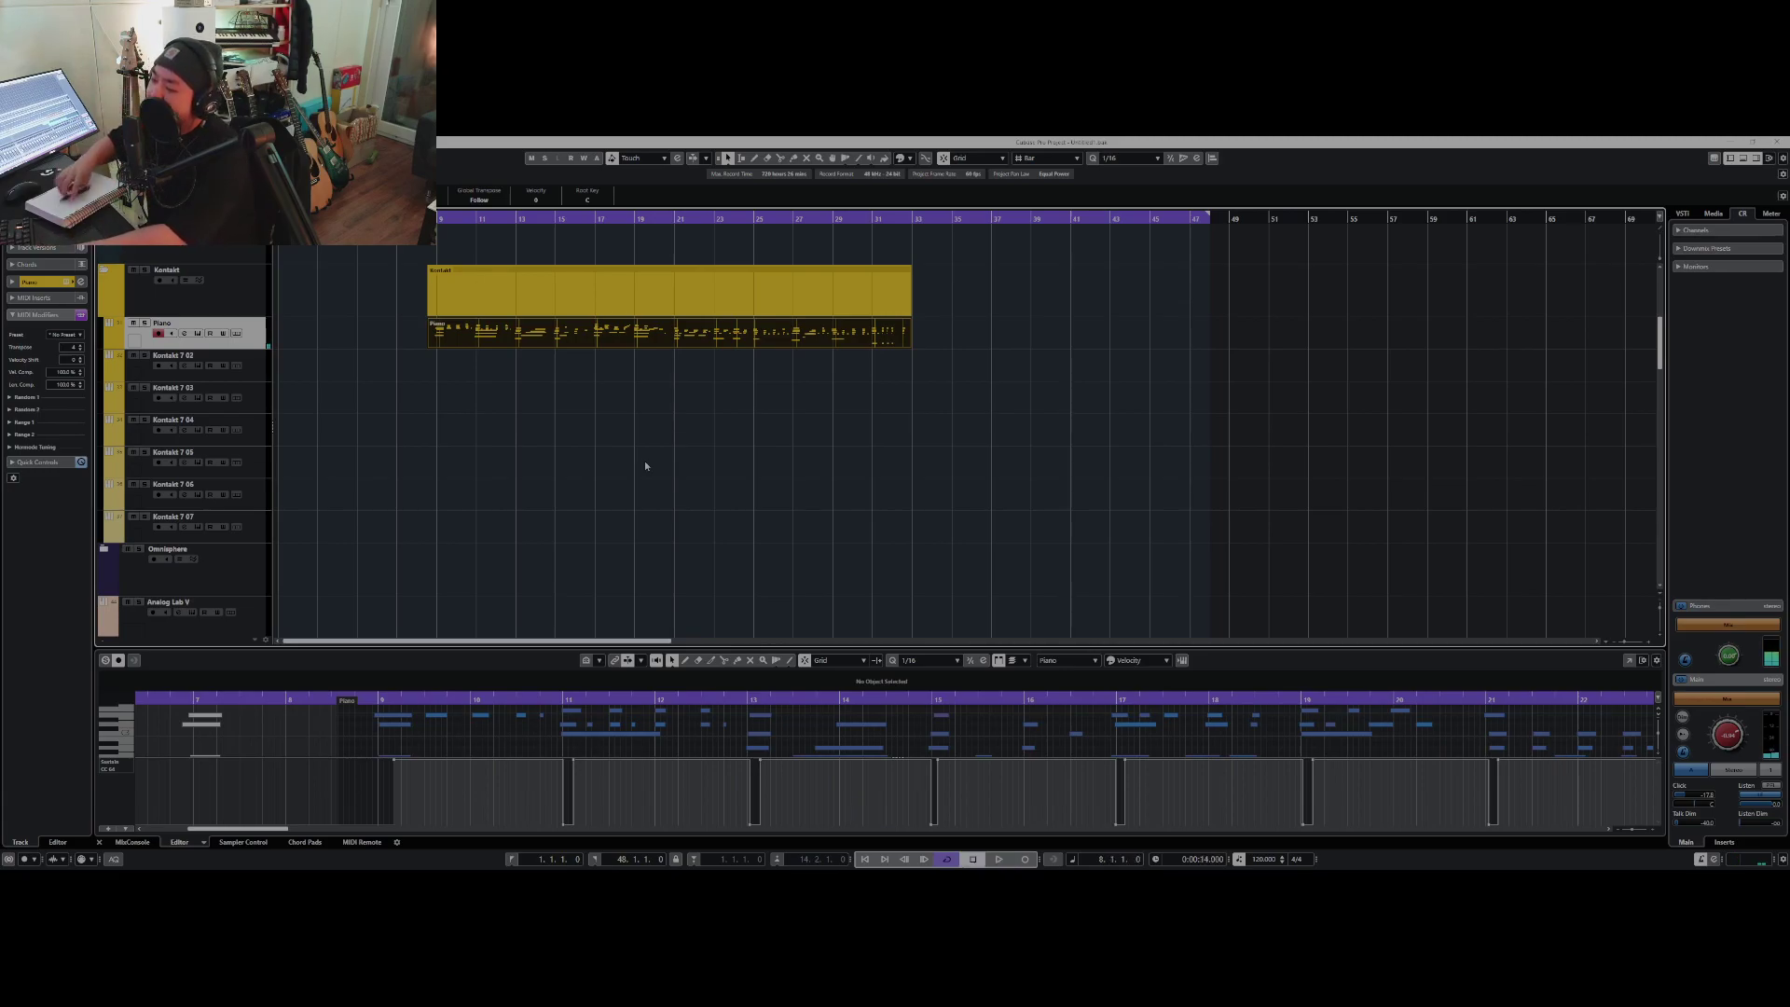
- Replay the Piano part's entry from bar 8 with a closer view of the arrangement
scroll(645, 465, "up", 2)
scroll(461, 218, "up", 2)
key("space")
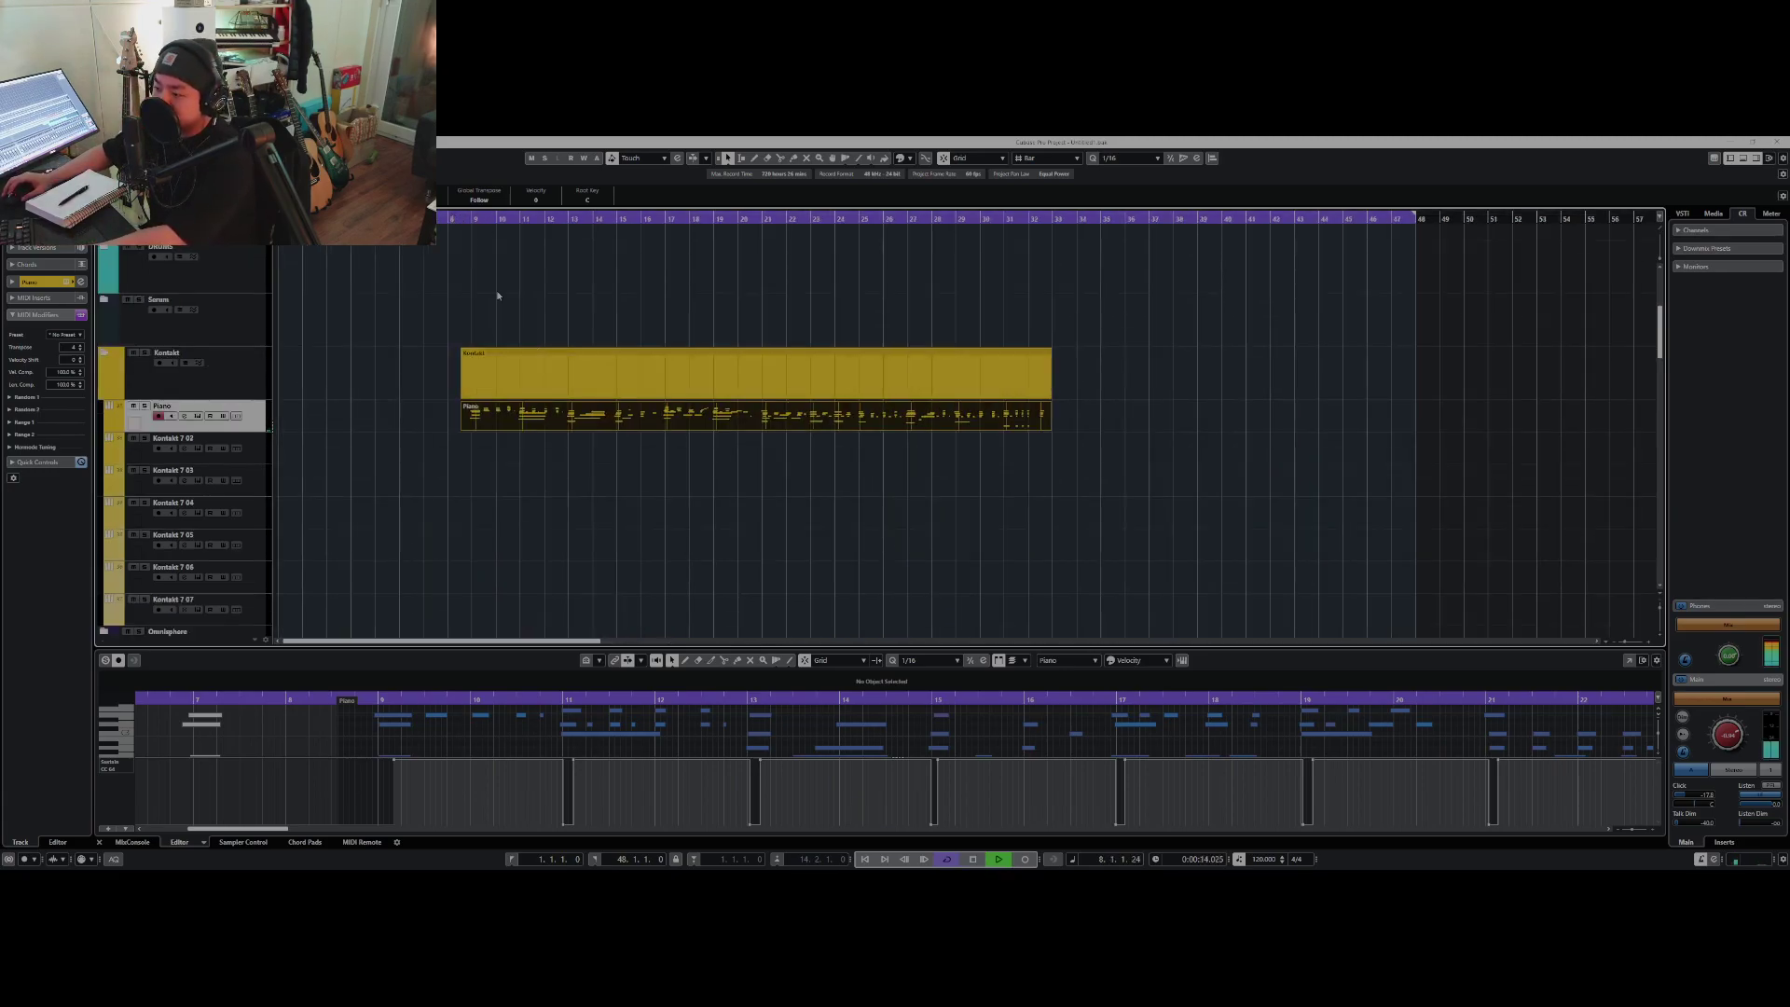
scroll(461, 219, "up", 2)
scroll(460, 218, "up", 1)
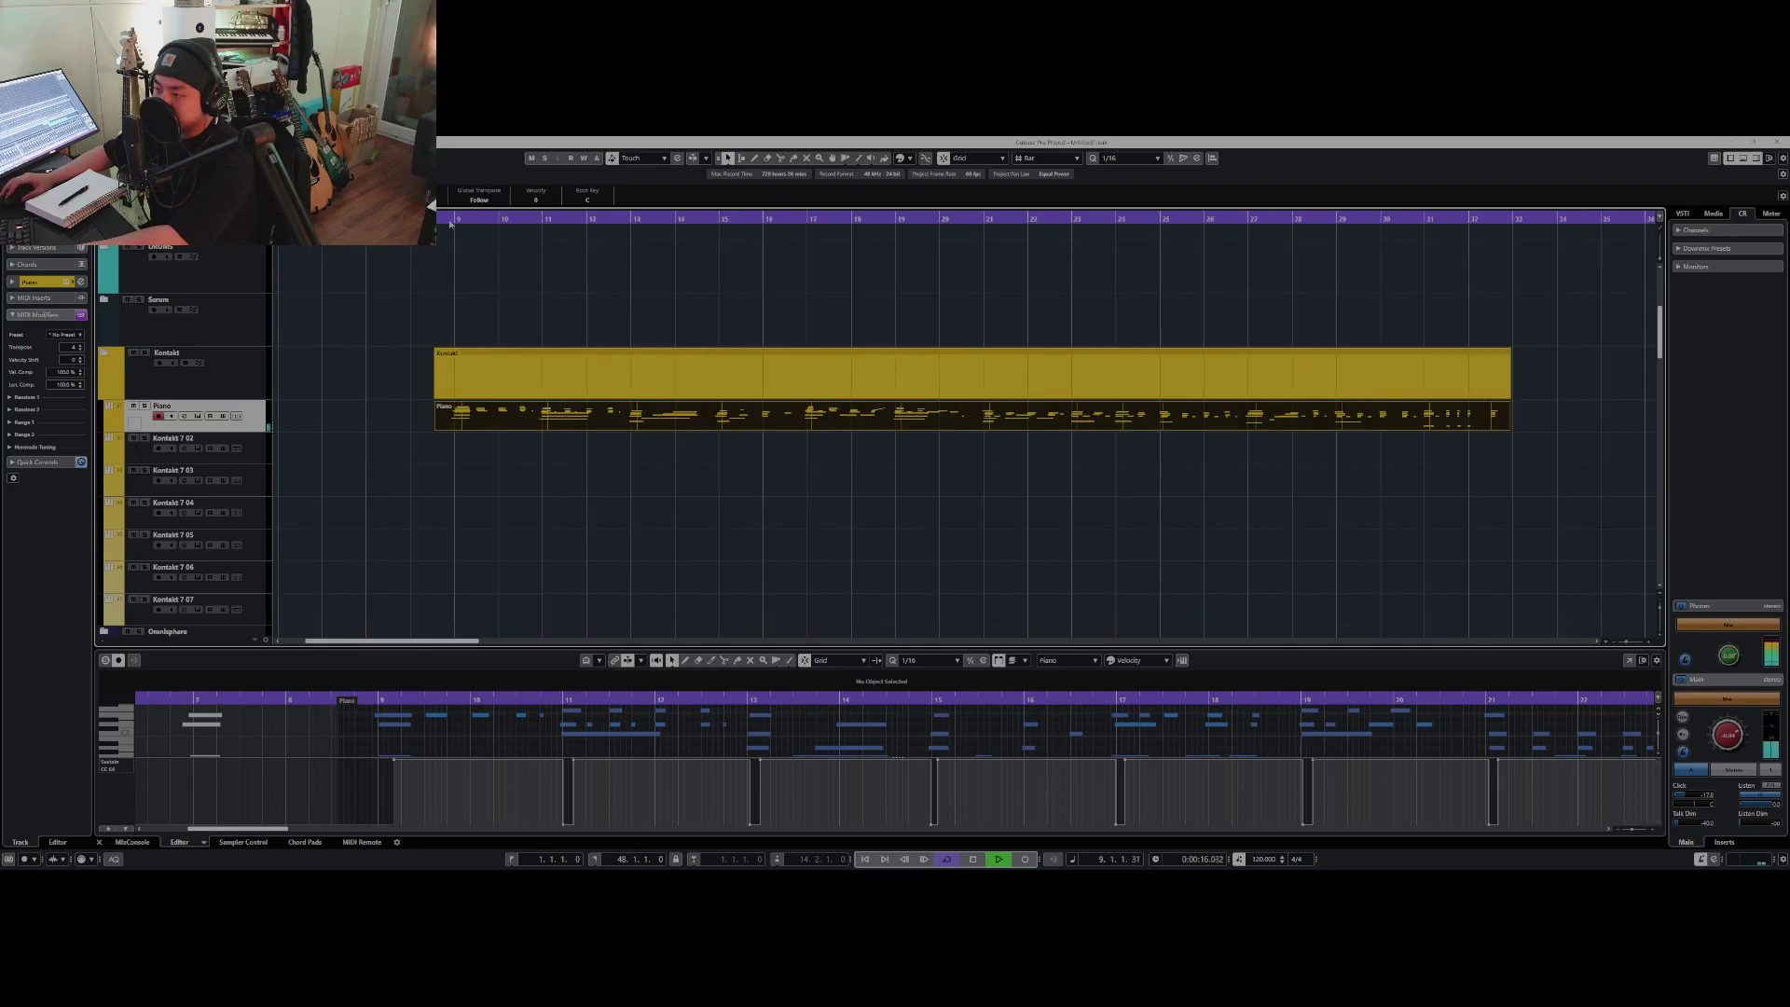
key("space")
key("space")
- Record a vocal take on the VOX 1 track from bar 8 to about bar 32 over the Piano part
scroll(362, 376, "down", 5)
key("space")
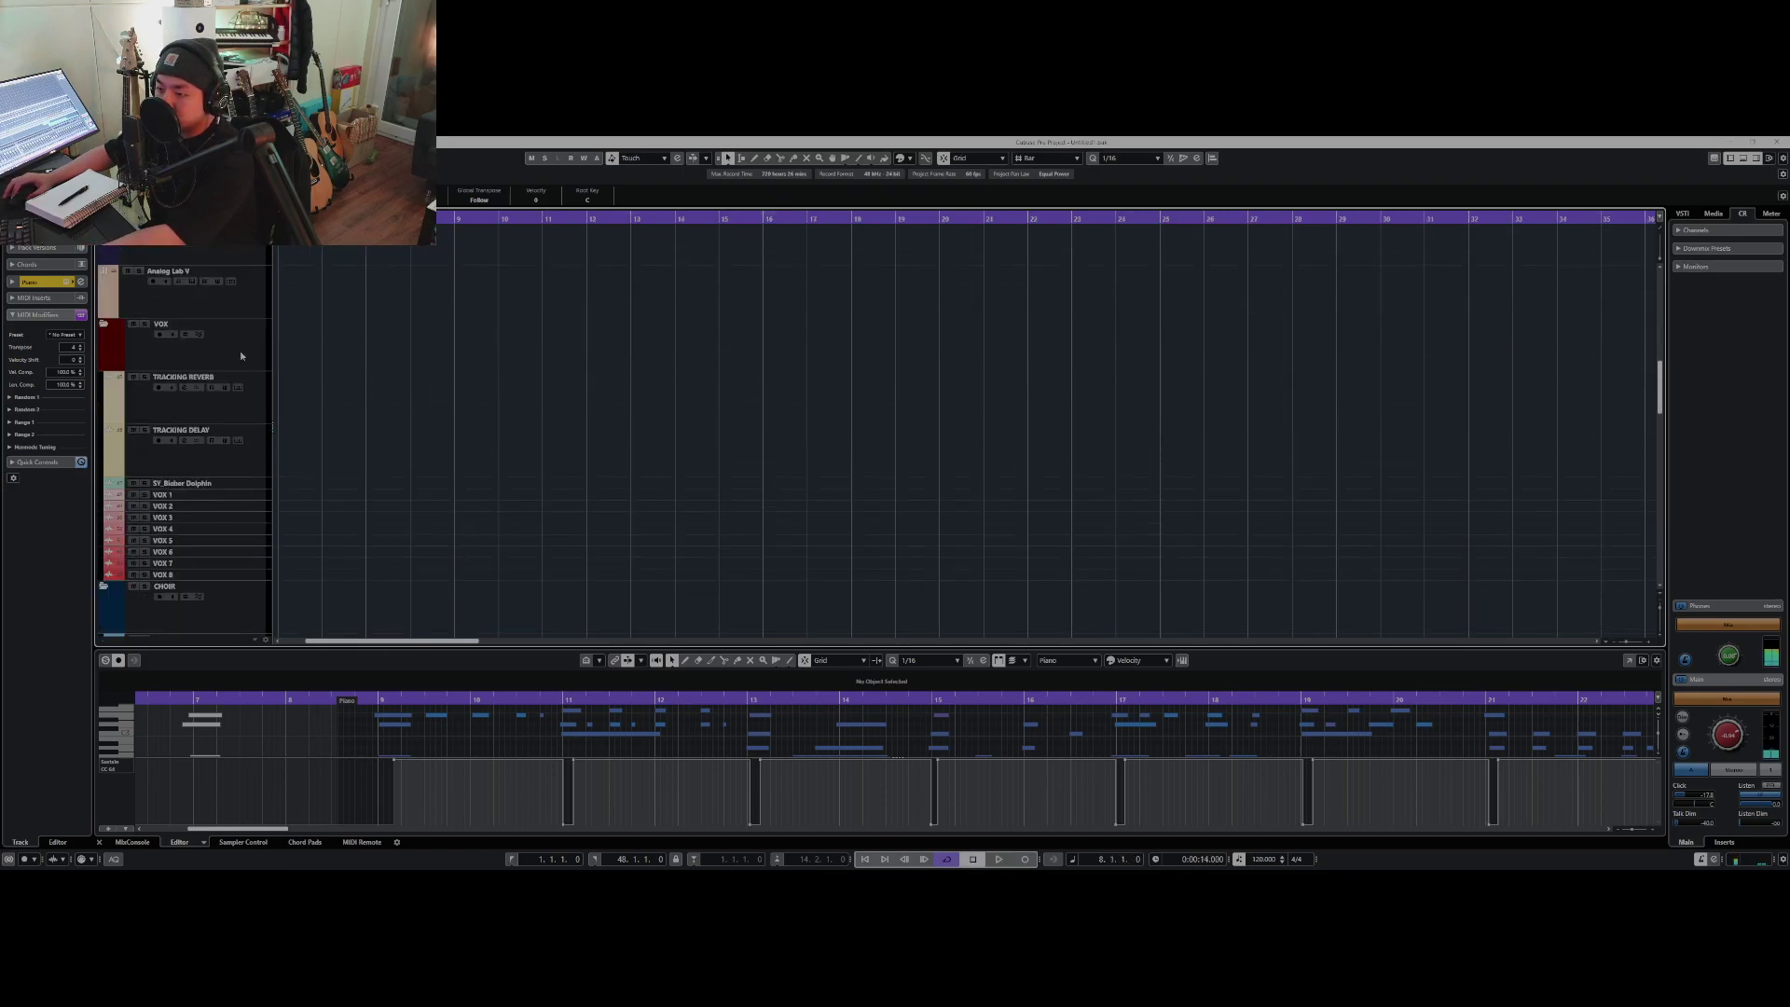
left_click(196, 350)
left_click(103, 324)
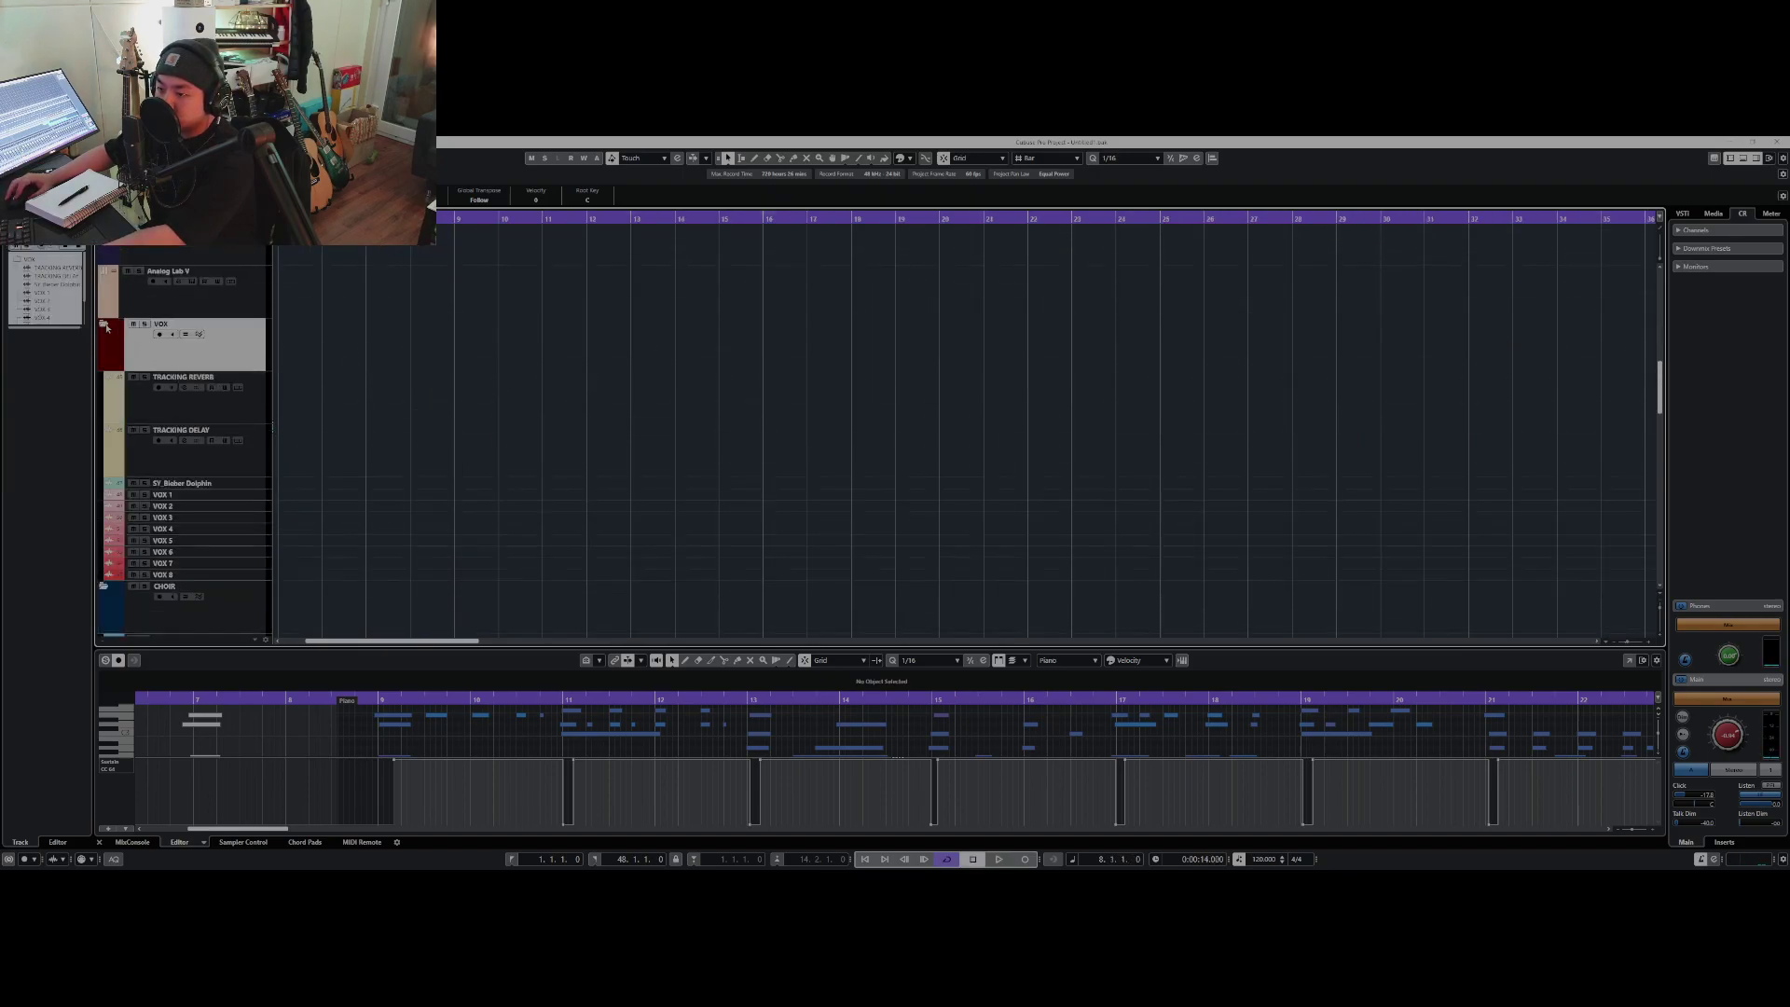
key("ctrl+z")
scroll(383, 414, "up", 8)
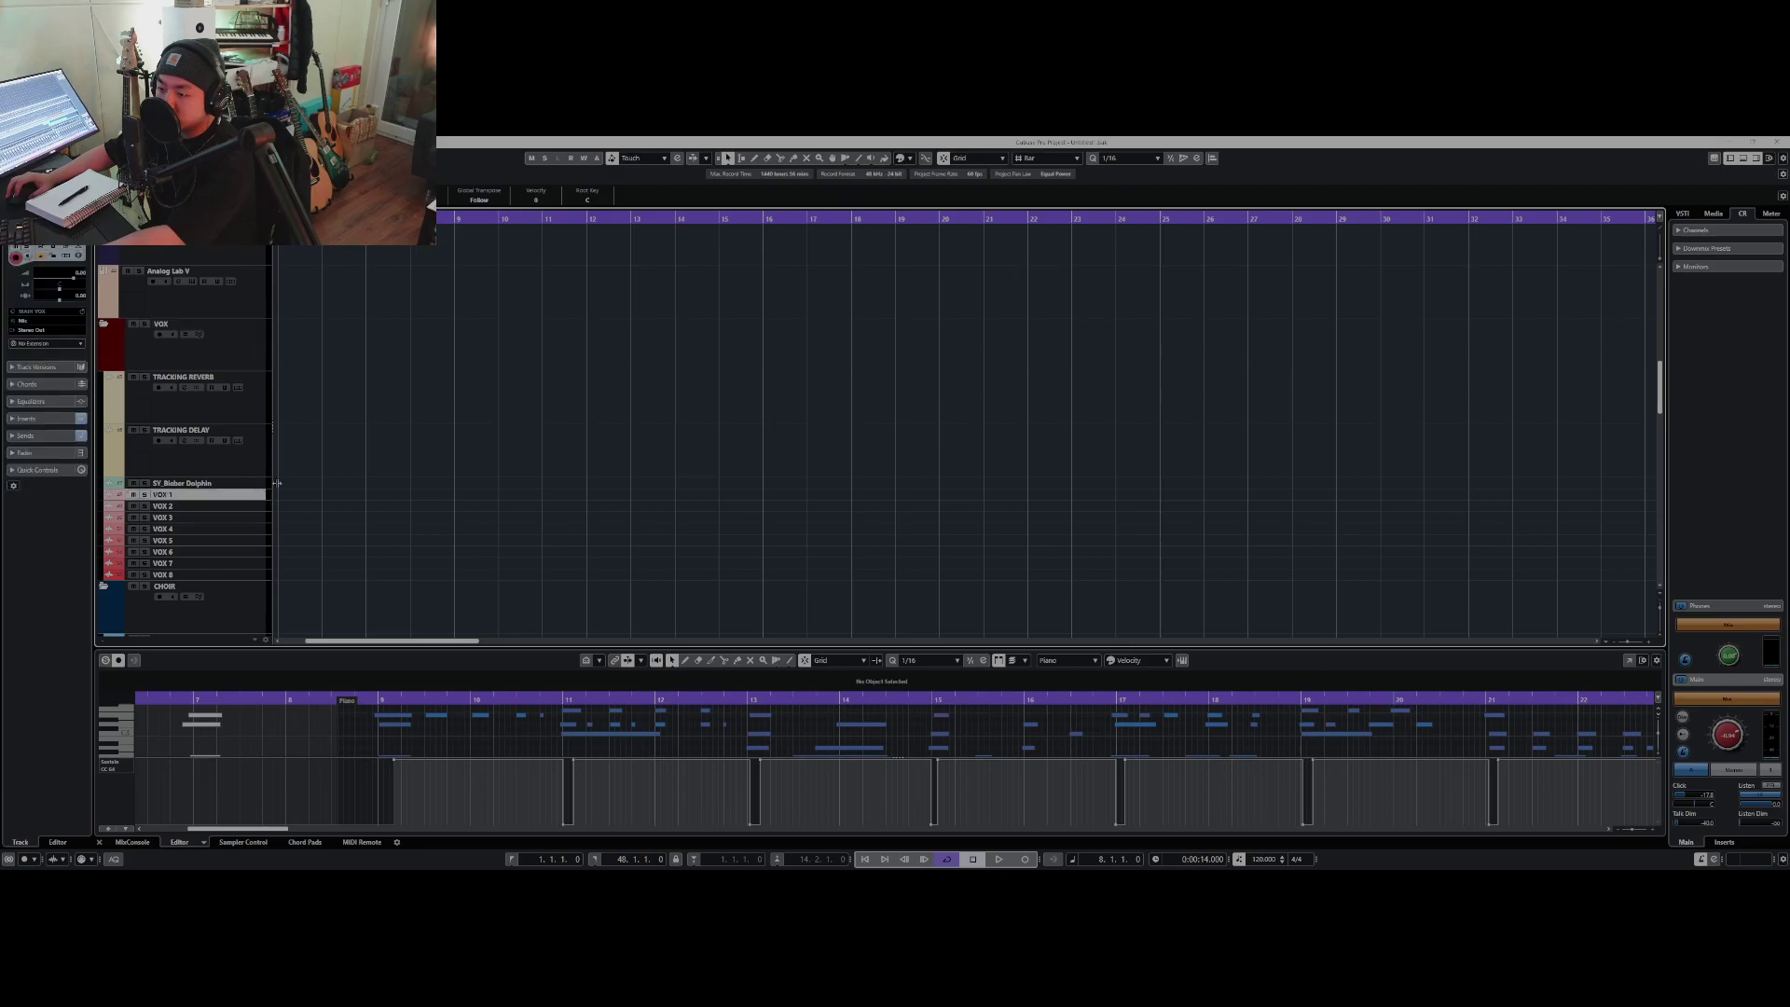
key("KP_Multiply")
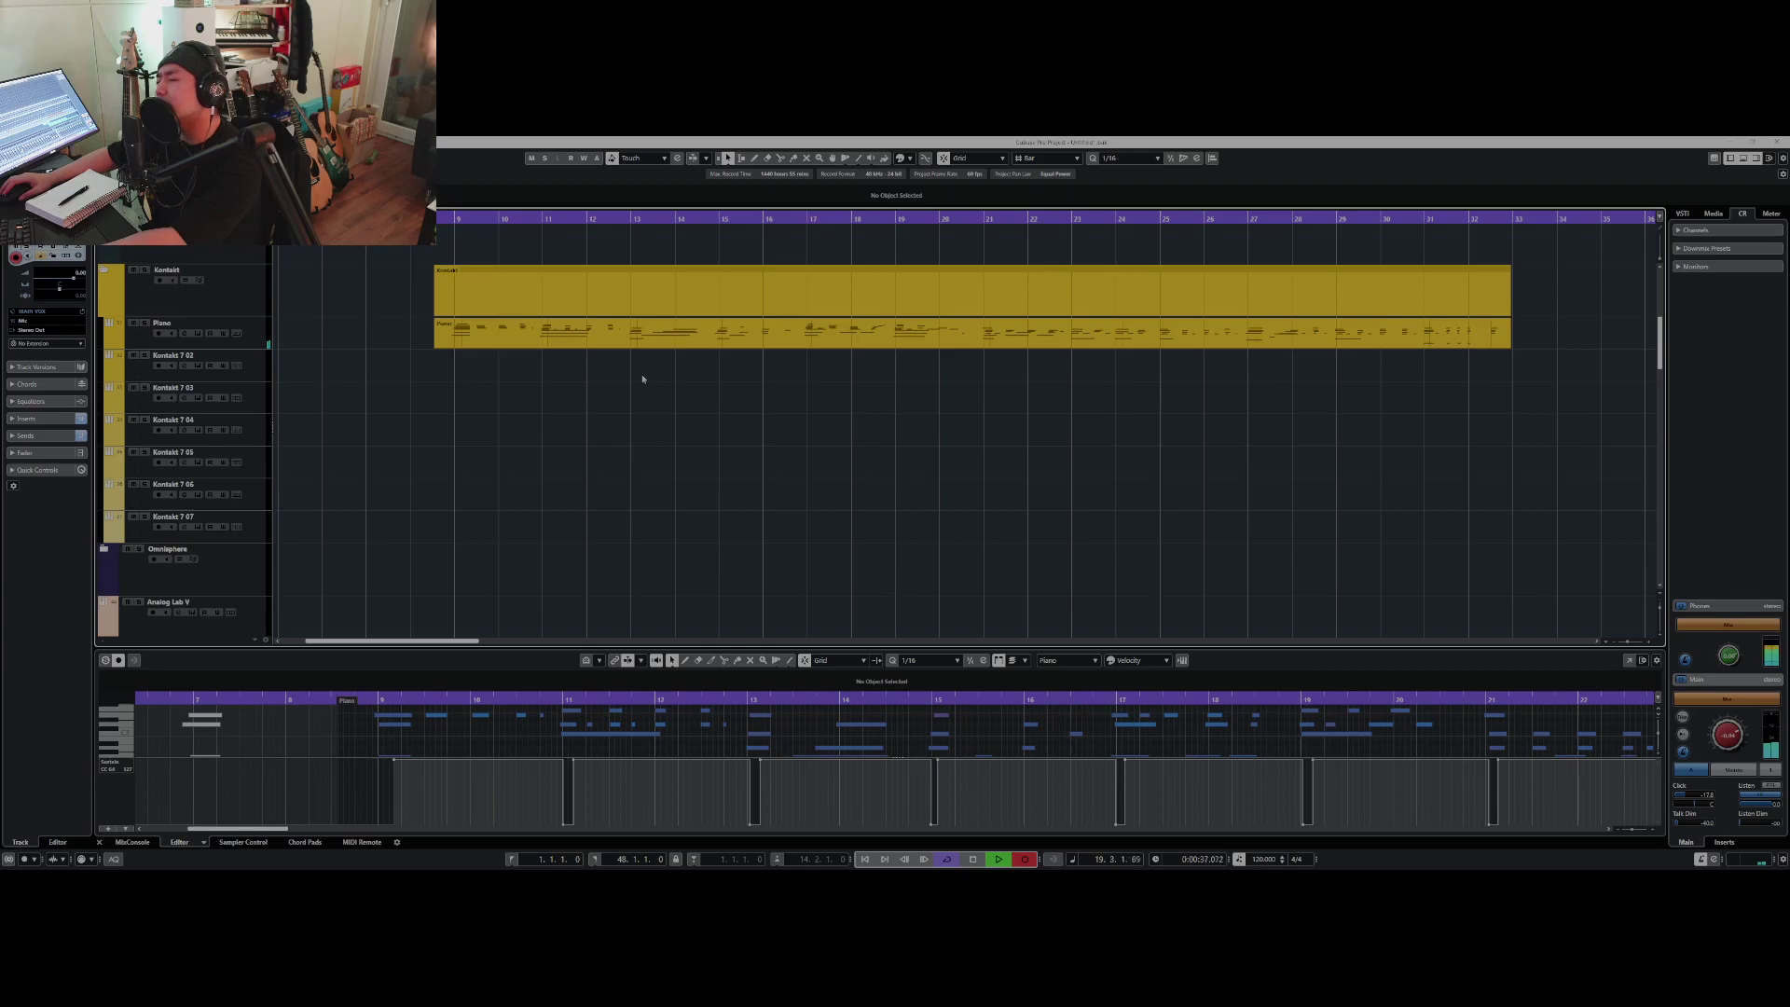
scroll(640, 377, "down", 10)
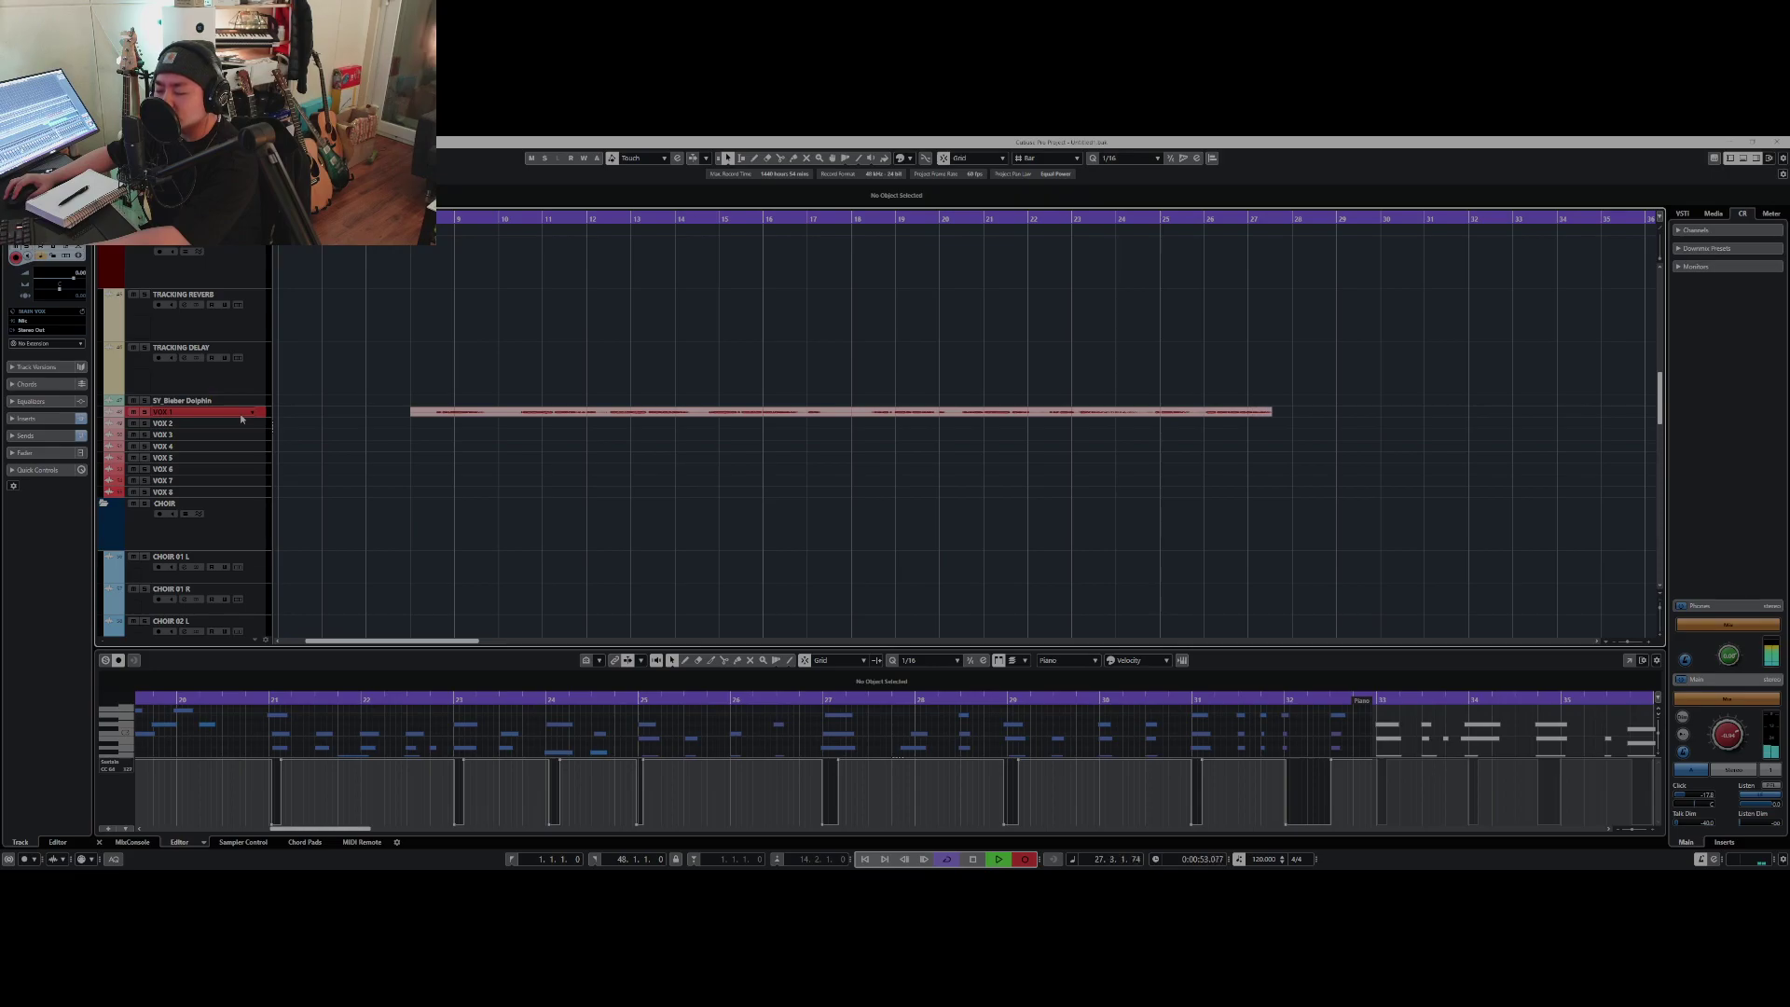
scroll(308, 411, "down", 1, "ctrl")
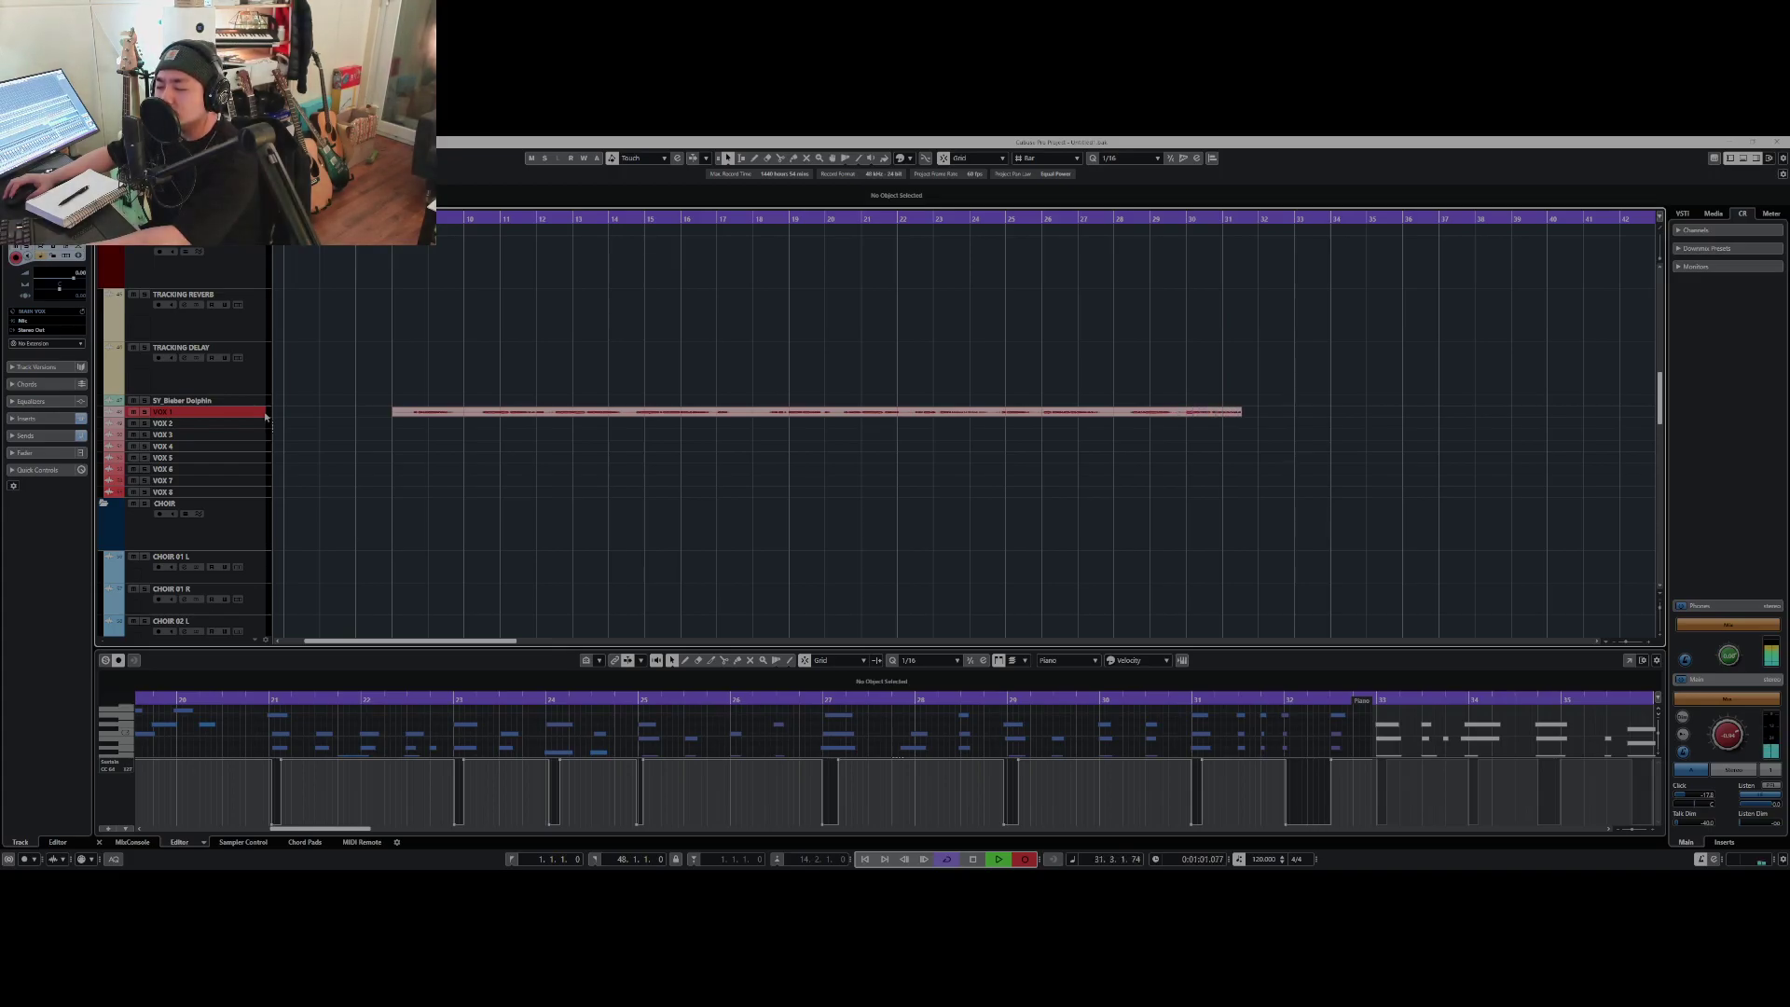
key("space")
- Enlarge the height of the VOX 1 track to show the recorded waveform and preview it from bar 8
scroll(451, 428, "up", 3)
scroll(475, 368, "down", 5)
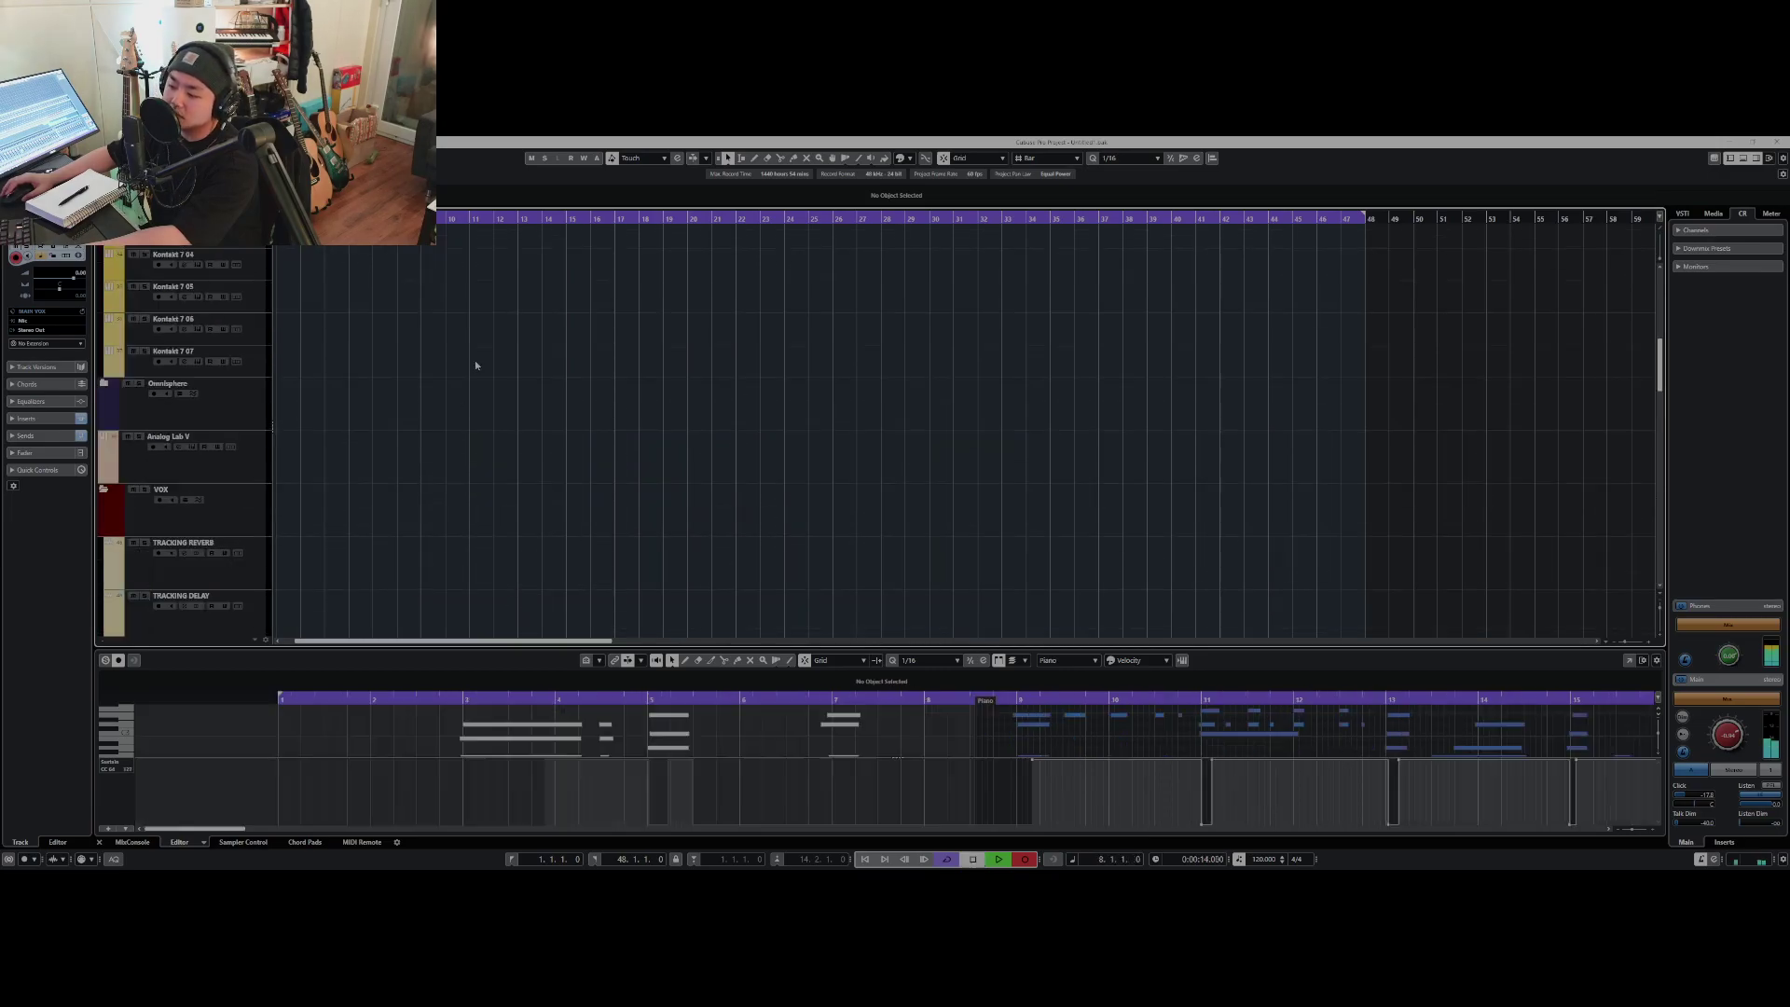
scroll(490, 325, "up", 2)
key("space")
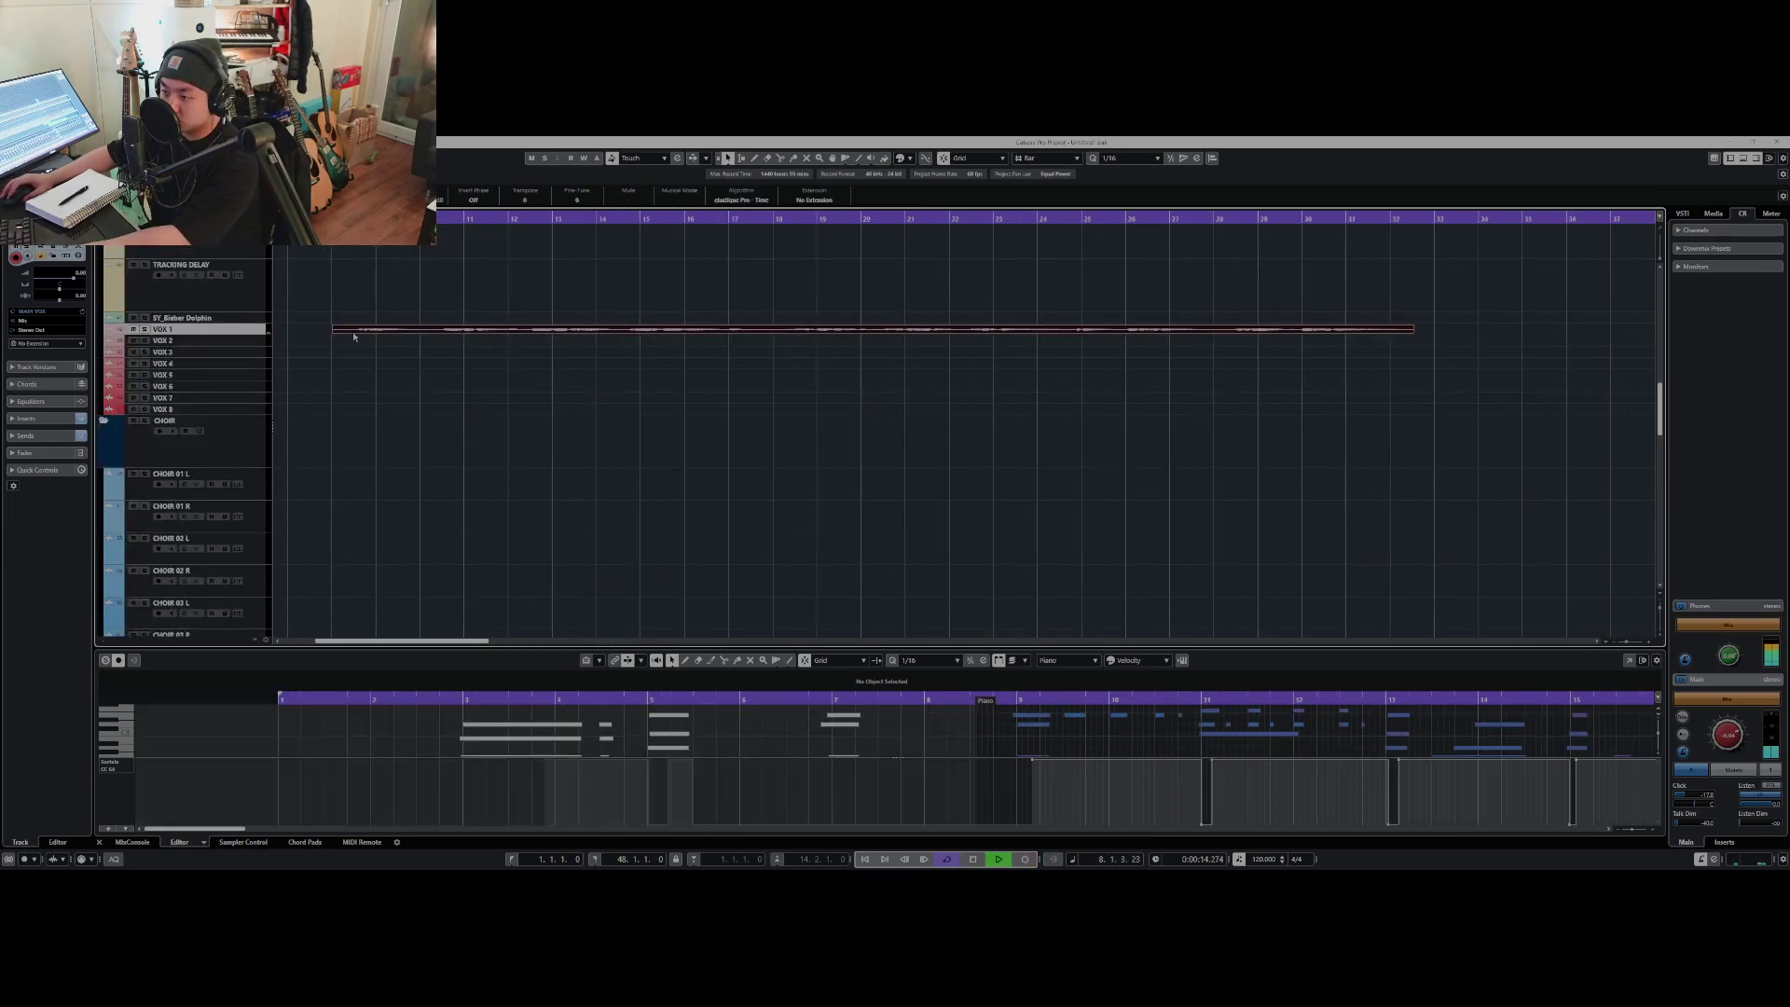
left_click_drag(244, 334, 244, 407)
key("space")
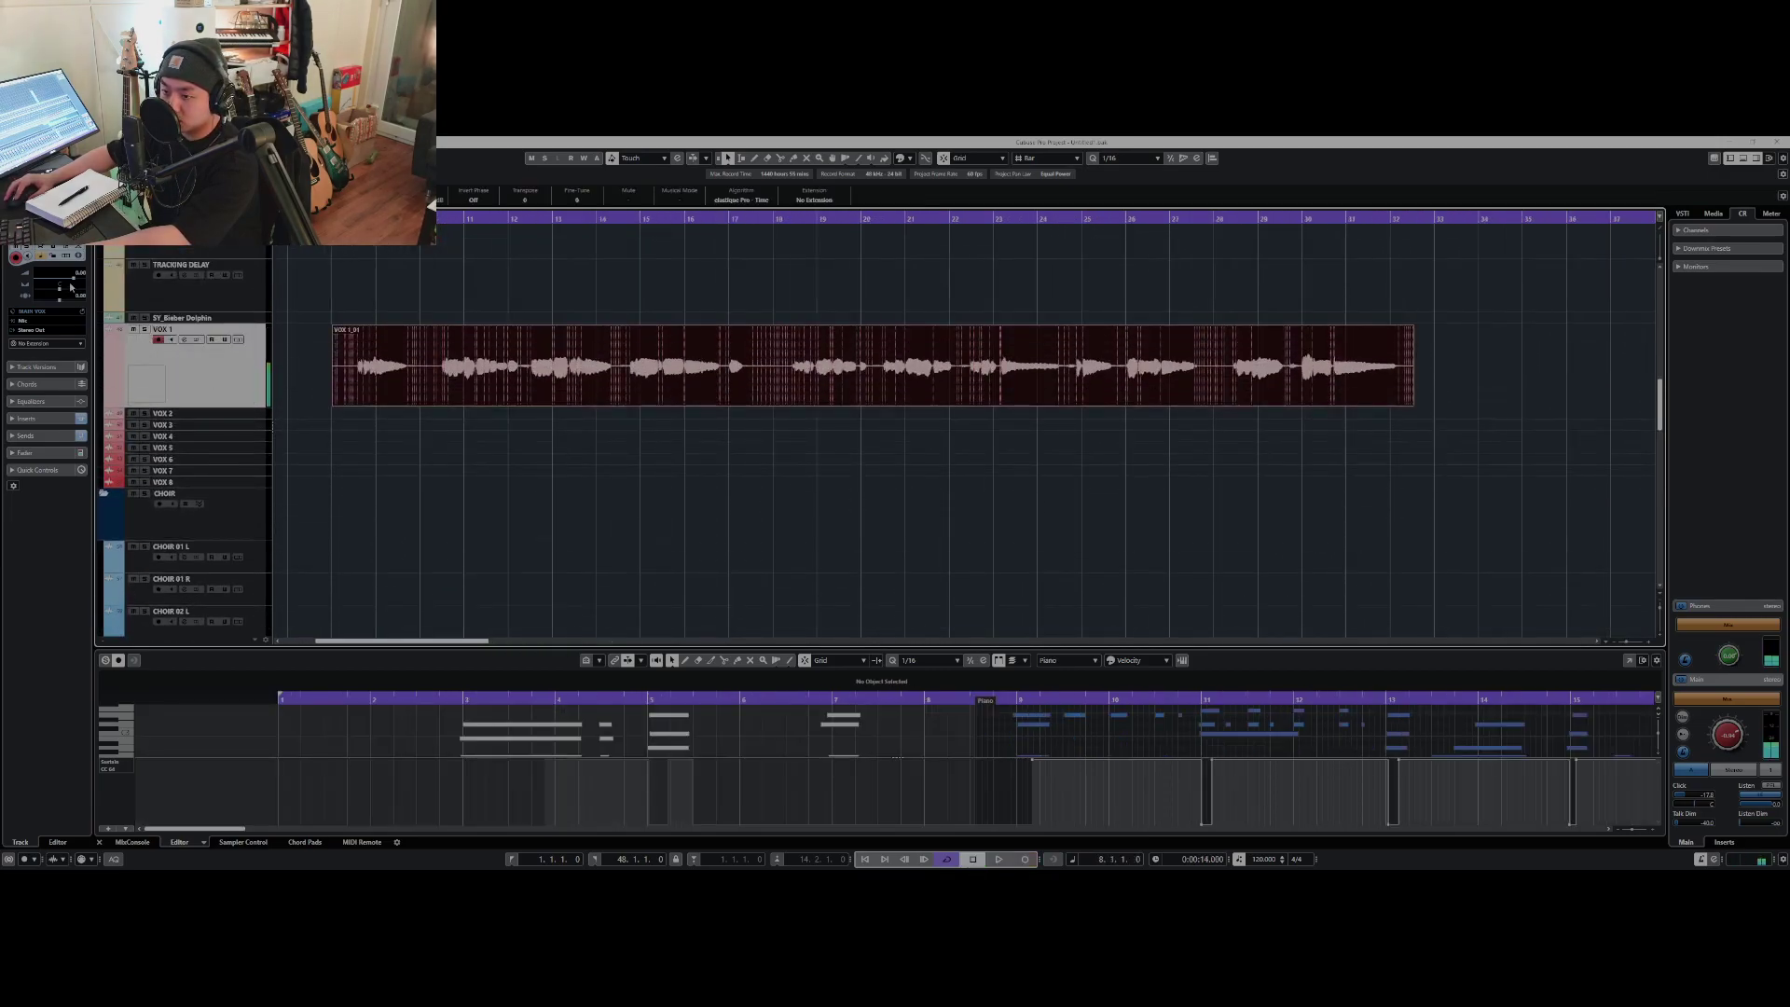
- Lower the volume of the VOX 1 track while playing the vocal take from bar 8
mouse_move(73, 279)
left_mouse_down()
mouse_move(57, 284)
mouse_move(77, 279)
left_mouse_up()
key("space")
key("h")
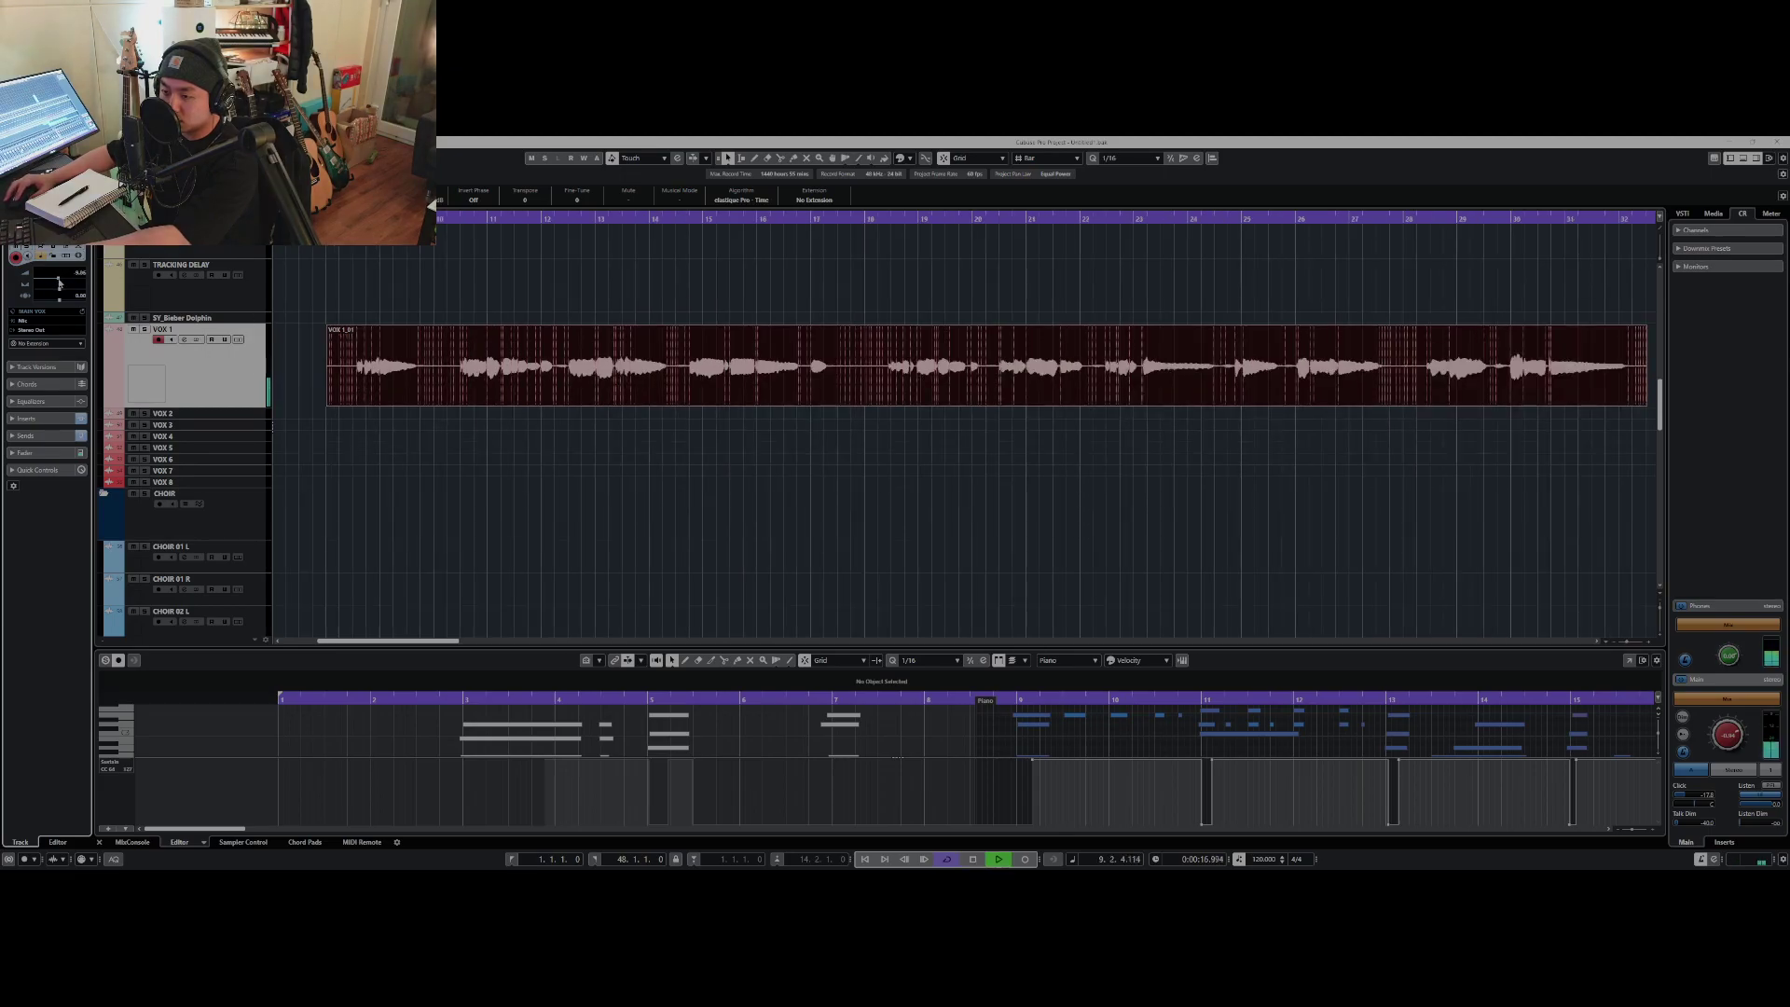
left_click_drag(60, 283, 74, 280)
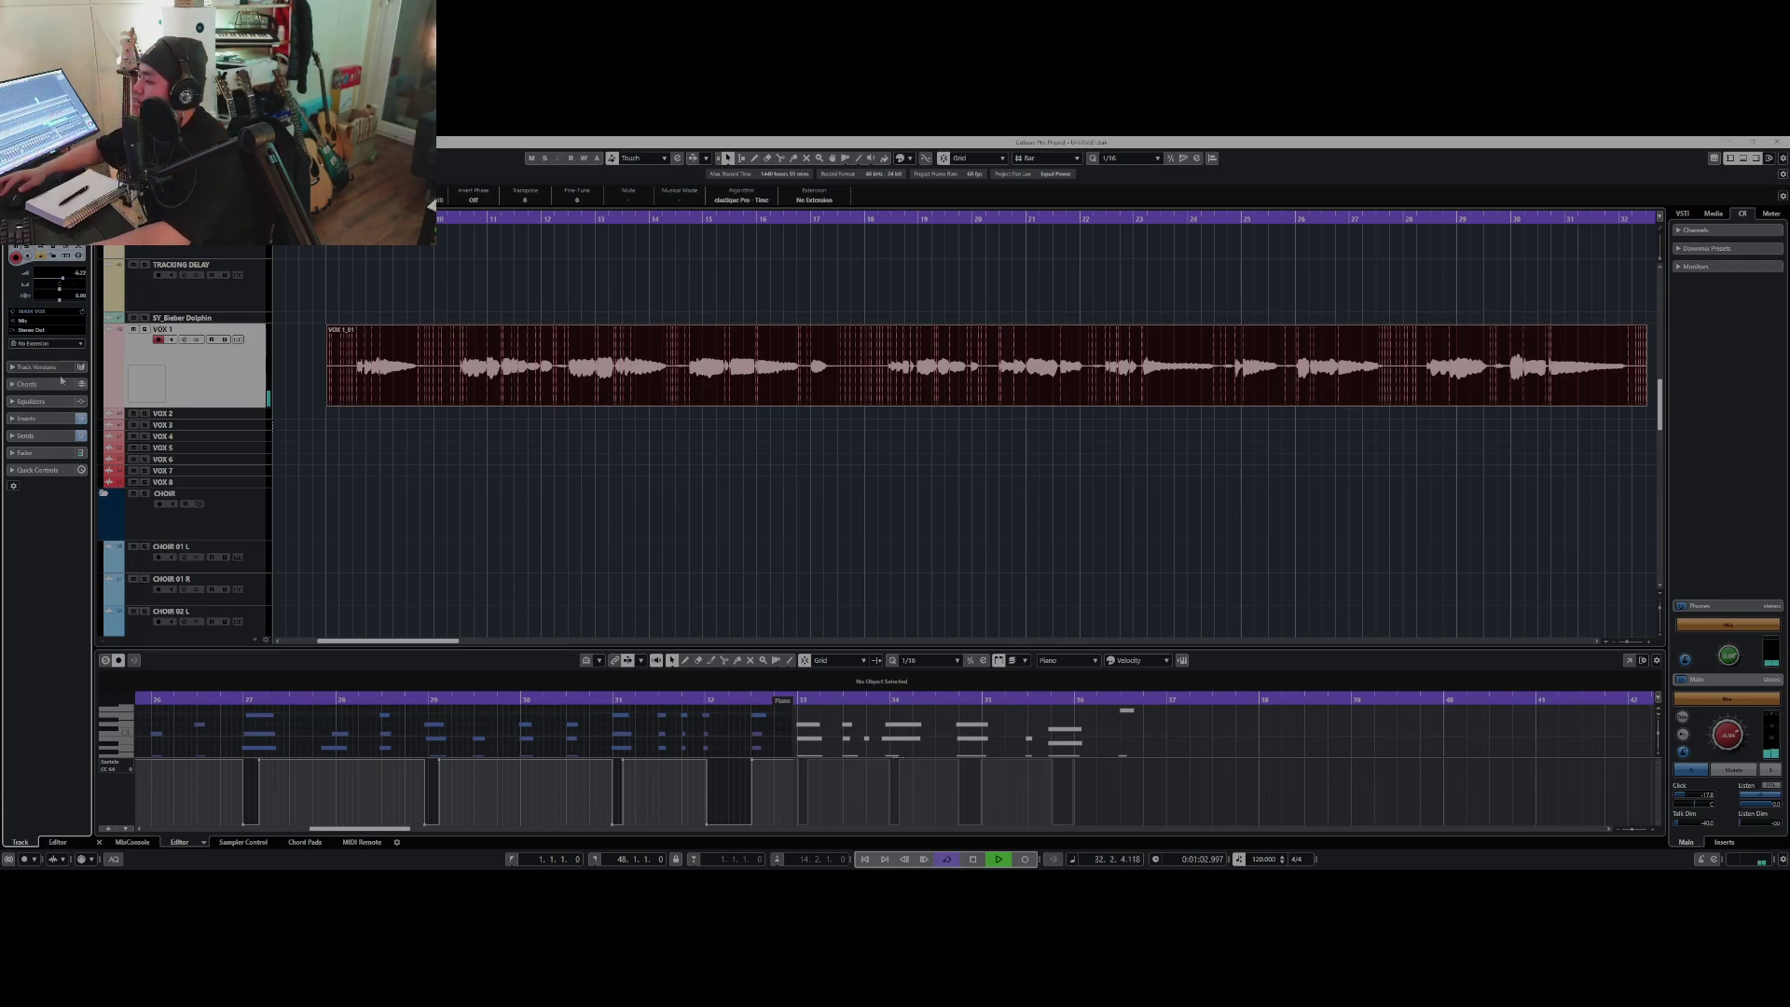
- Stop playback at bar 33 and examine the arrangement around the end of the Piano part
key("g")
key("g")
scroll(667, 549, "up", 4)
key("h")
key("h")
scroll(774, 407, "up", 6)
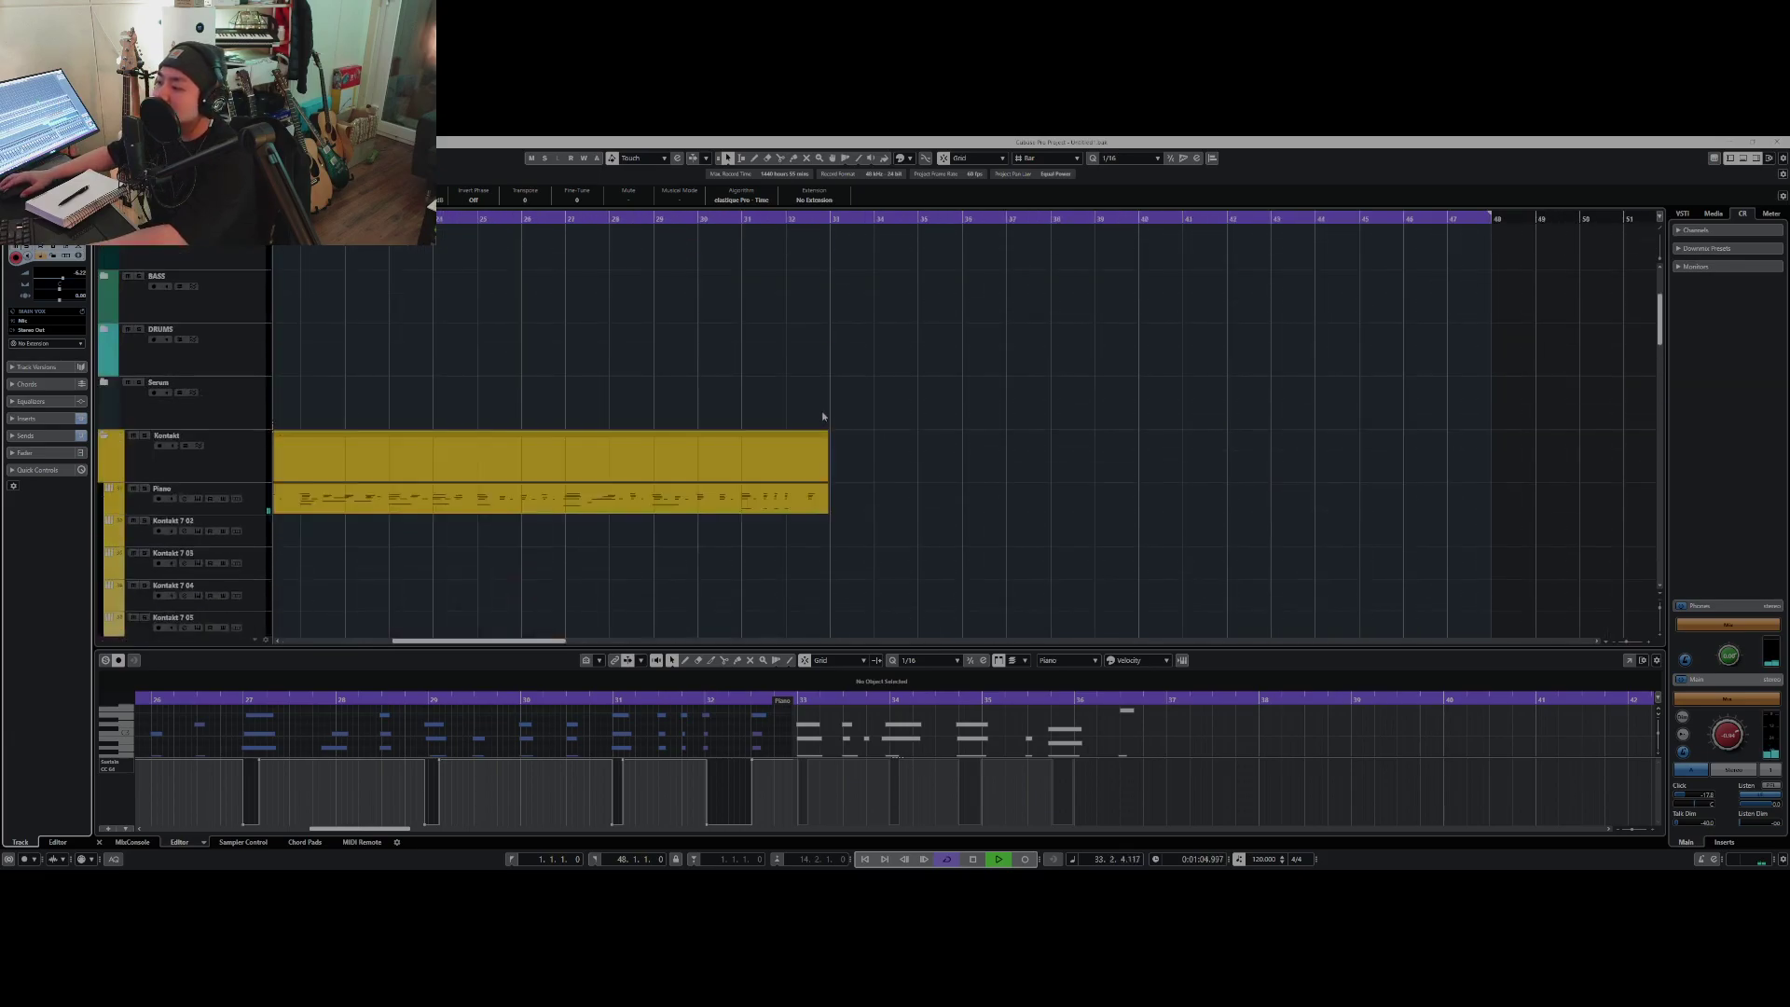
key("space")
key("h")
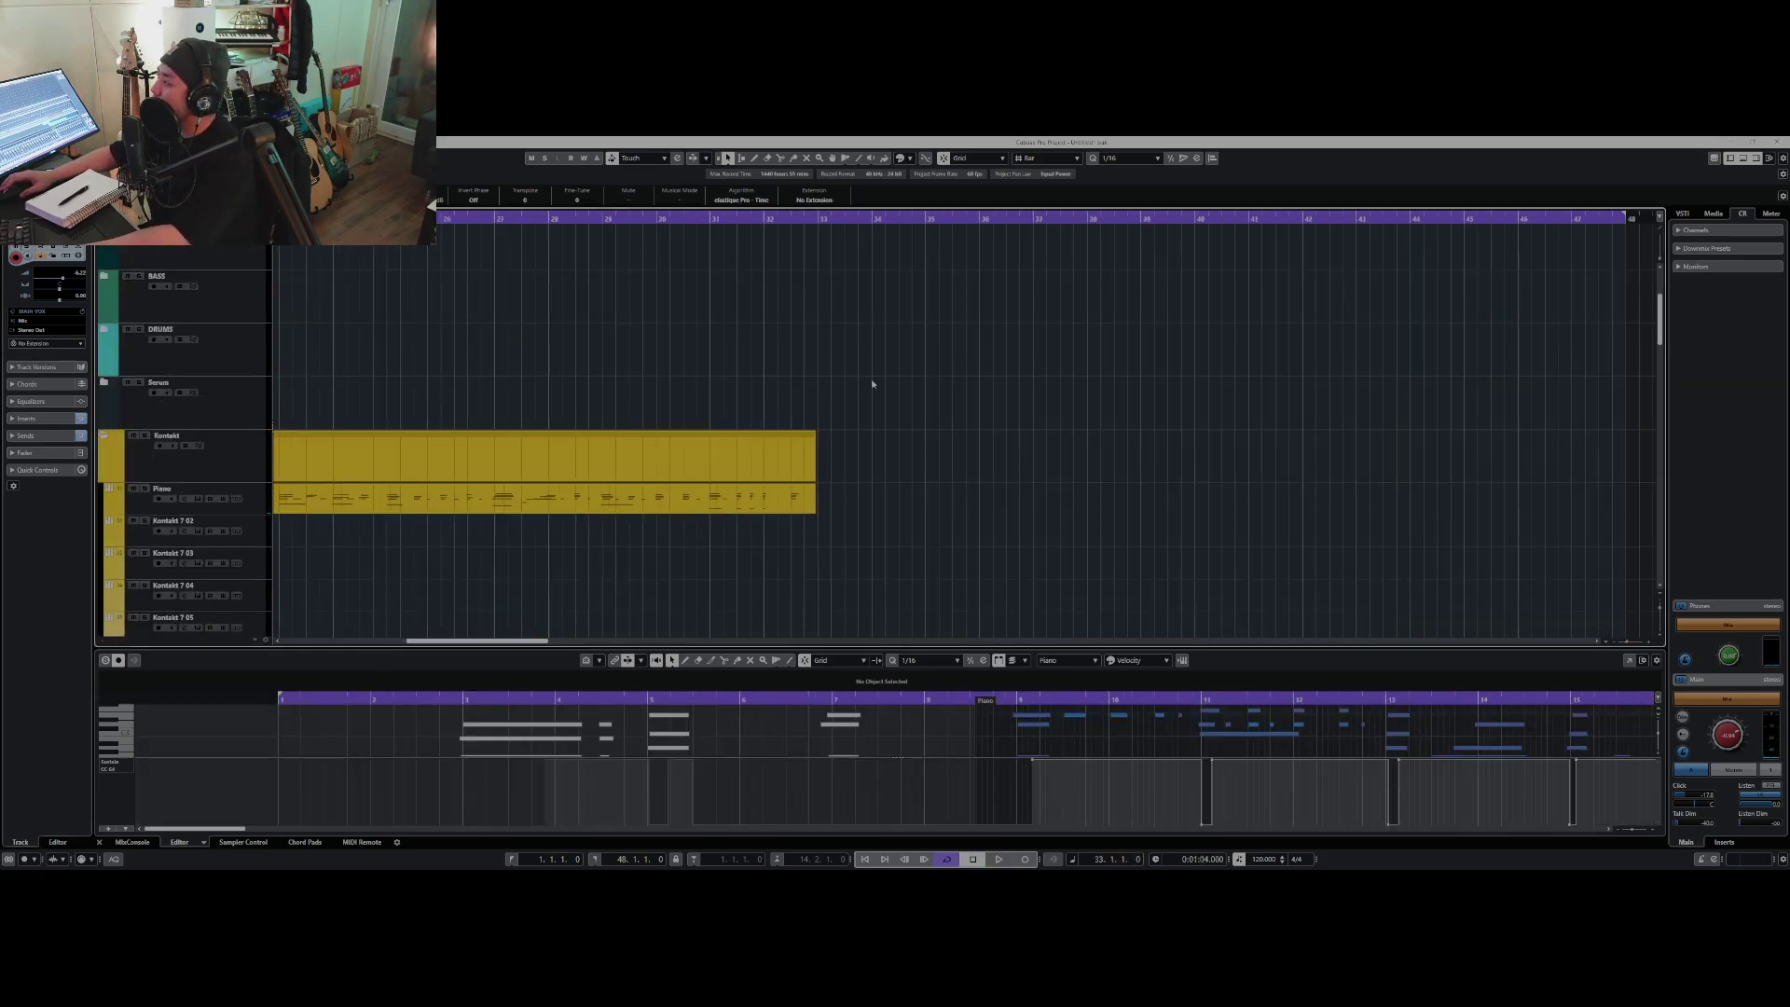
key("g")
key("g")
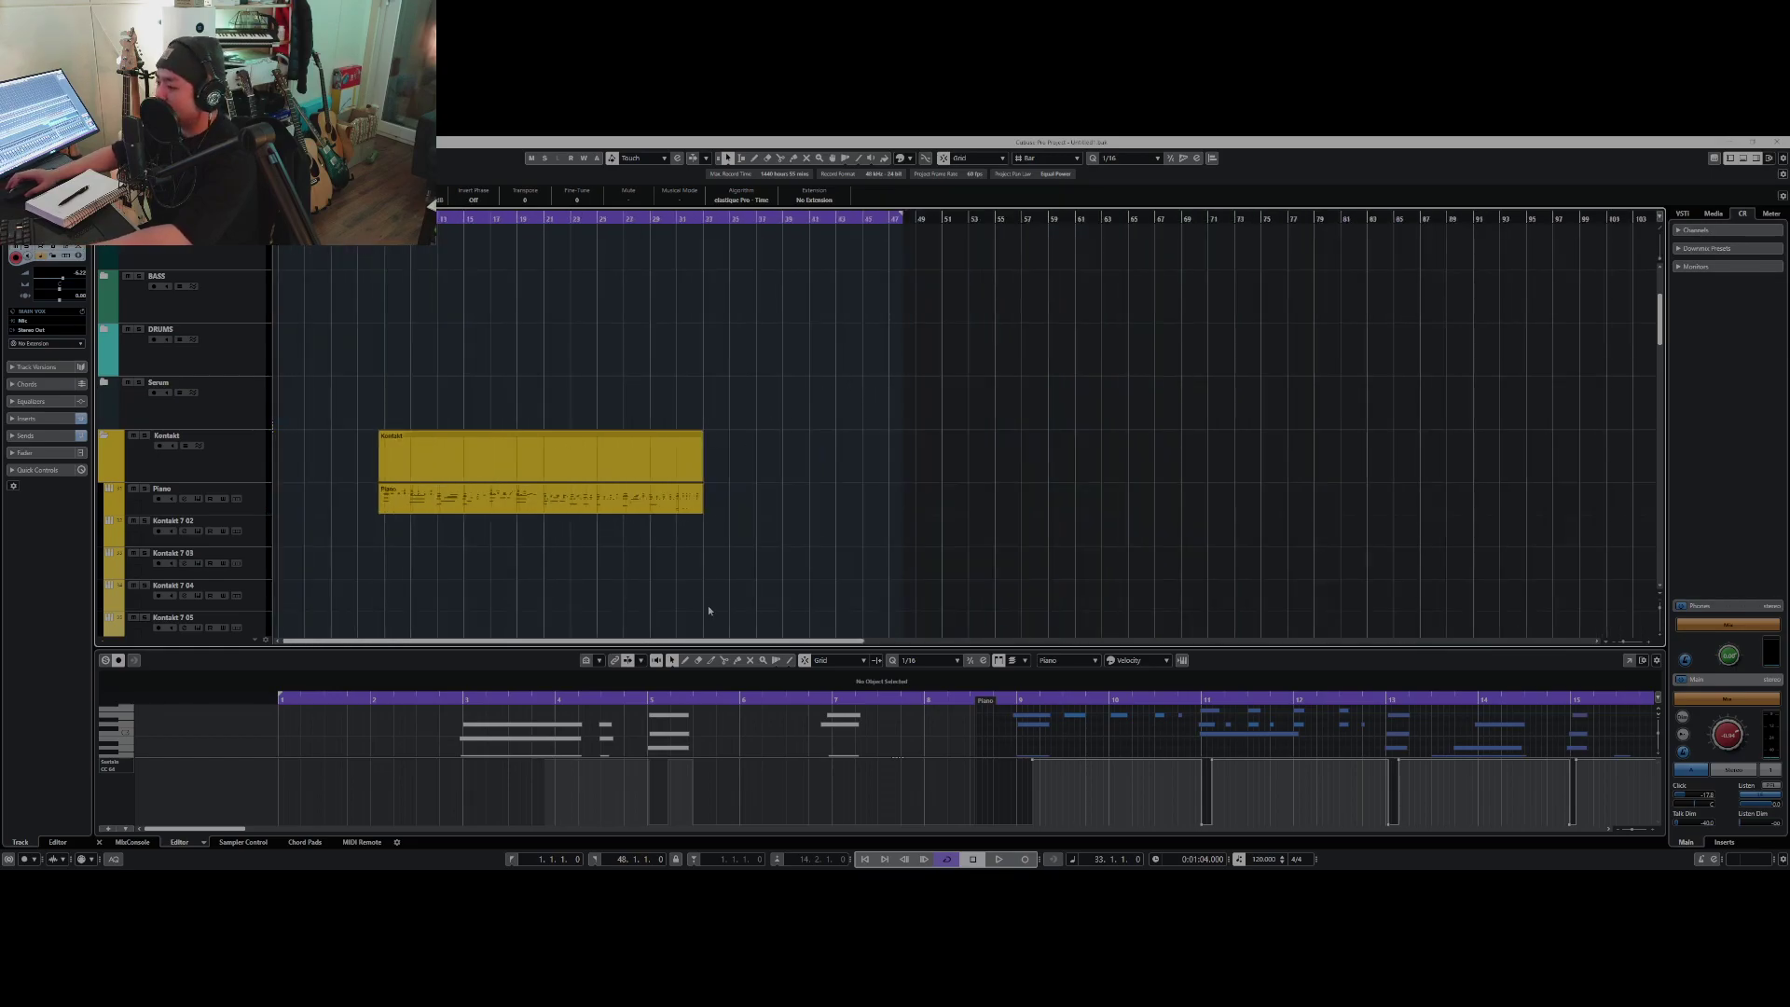